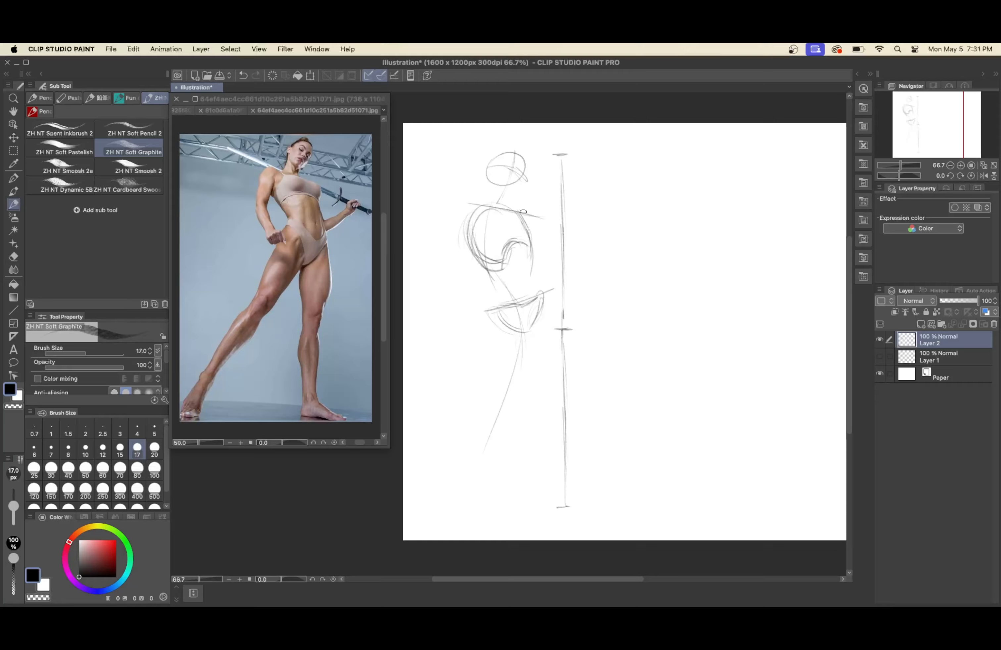
- Try to move the lassoed pelvis and leg lines lower below the ribcage
drag(467, 251, 493, 314)
key(super+z)
key(super+z)
key(m)
mouse_move(551, 285)
mouse_down()
mouse_move(487, 301)
mouse_move(549, 296)
mouse_up()
key(super+t)
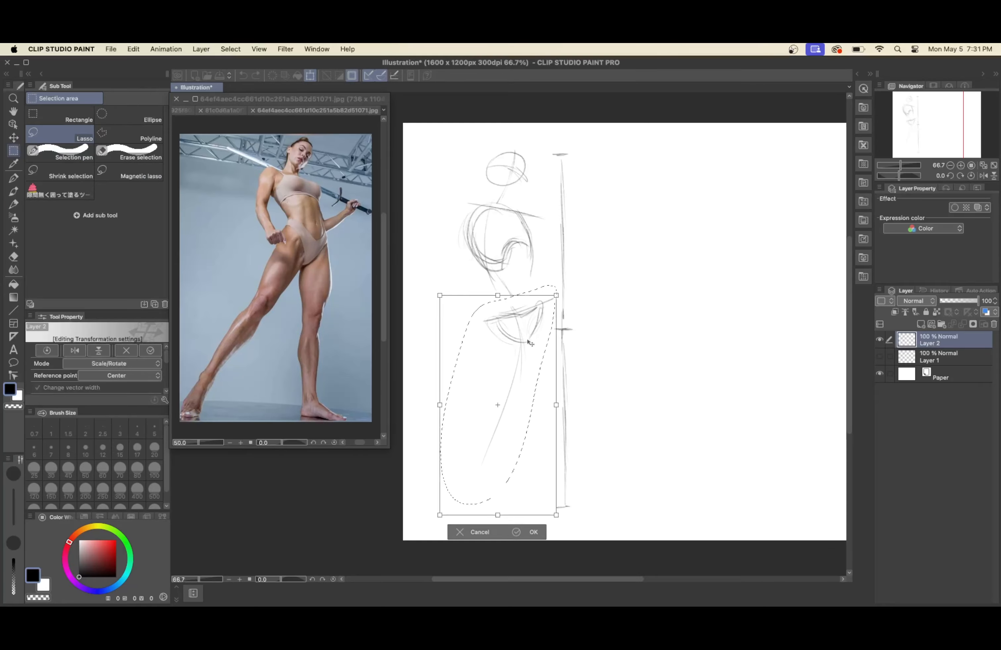
click(534, 529)
key(super+t)
drag(506, 401, 509, 426)
key(Return)
key(super+d)
key(p)
key(k)
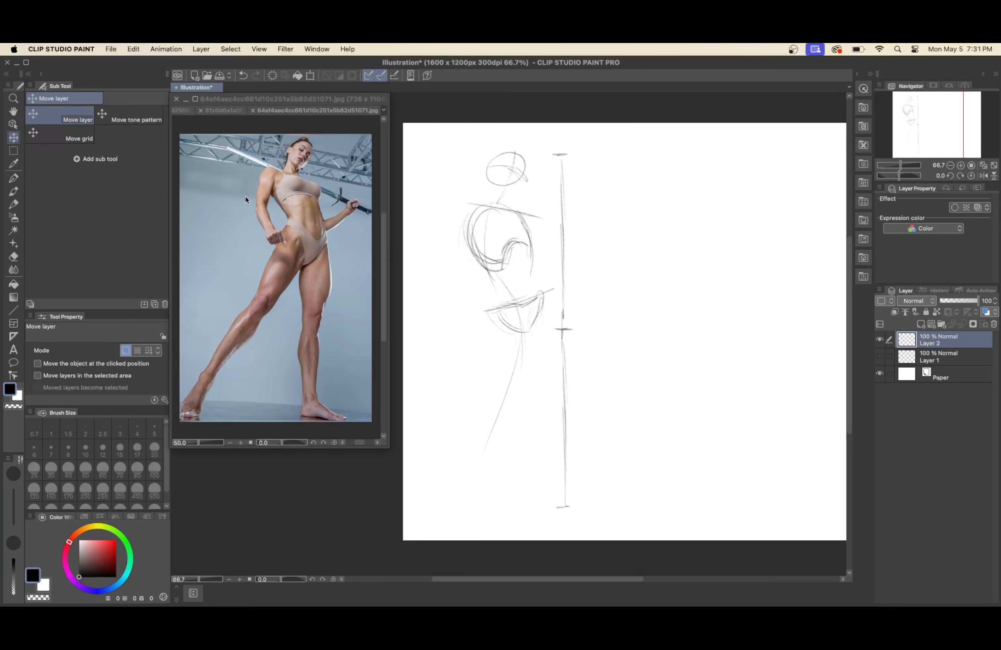
- Lasso the pelvis and leg lines, shift them slightly lower, and sketch the waist line joining ribcage and pelvis
key(m)
drag(550, 287, 548, 295)
key(super+t)
drag(517, 414, 517, 427)
click(516, 537)
key(super+d)
key(p)
key(p)
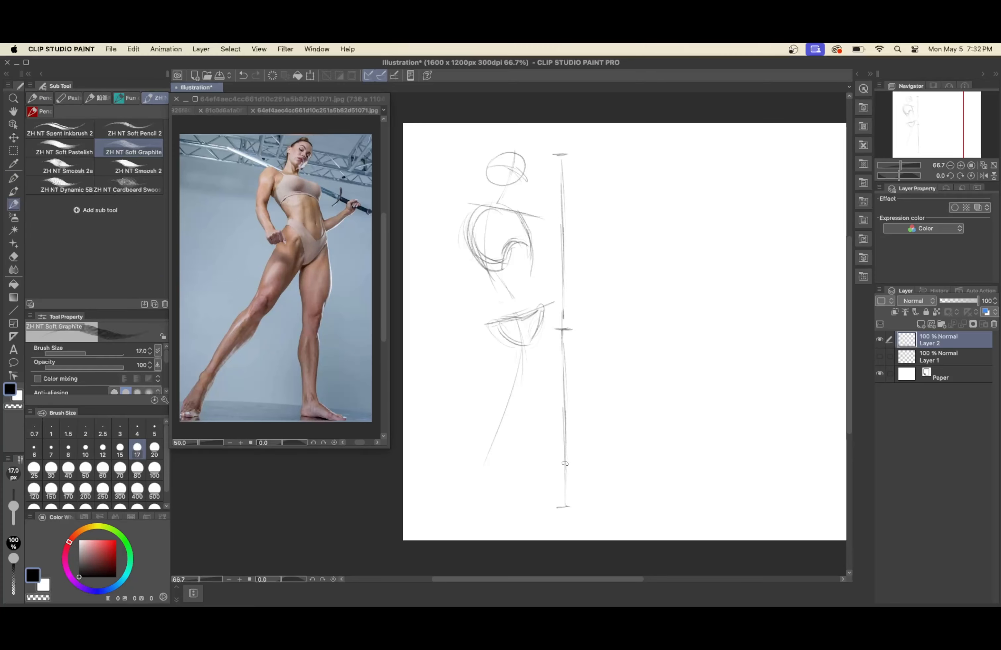
drag(495, 274, 522, 337)
- Lengthen the vertical measuring guide beside the figure and merge Layer 2 Copy down into Layer 2
mouse_move(562, 156)
mouse_down()
mouse_move(566, 509)
mouse_move(573, 154)
mouse_up()
mouse_move(565, 154)
mouse_down()
mouse_move(572, 344)
mouse_move(530, 324)
mouse_up()
key(k)
key(m)
drag(574, 129, 568, 130)
click(602, 379)
drag(568, 270, 574, 458)
key(p)
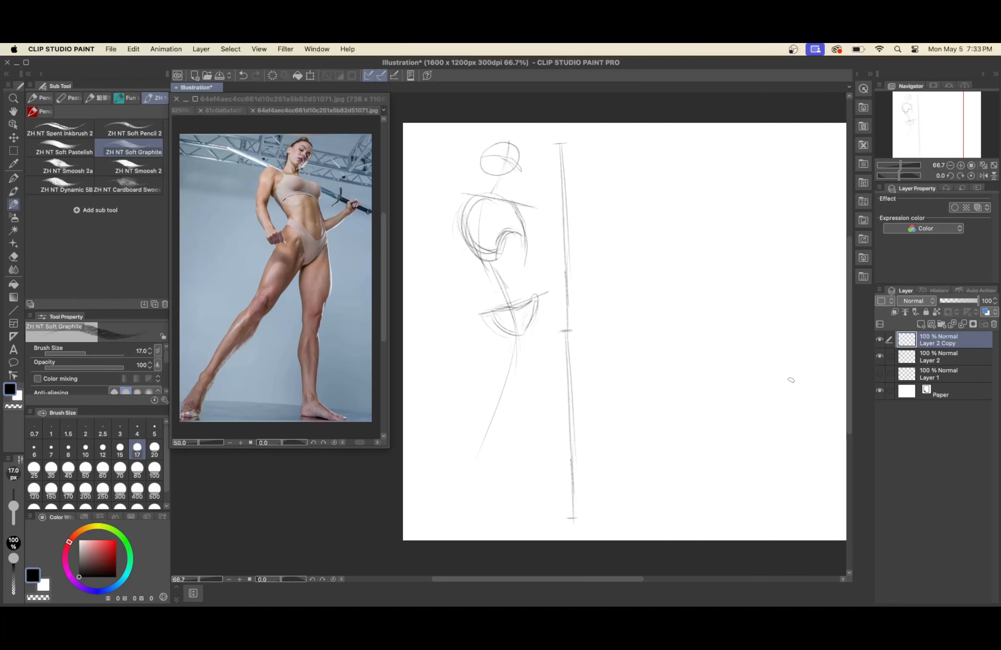
right_click(939, 339)
click(921, 520)
- Sketch the straight standing leg with knee oval and triangular foot, plus the leg extended out to the side
key(p)
drag(537, 318, 539, 405)
drag(536, 420, 538, 511)
mouse_move(536, 510)
mouse_down()
mouse_move(531, 531)
mouse_move(561, 532)
mouse_up()
drag(538, 512, 562, 534)
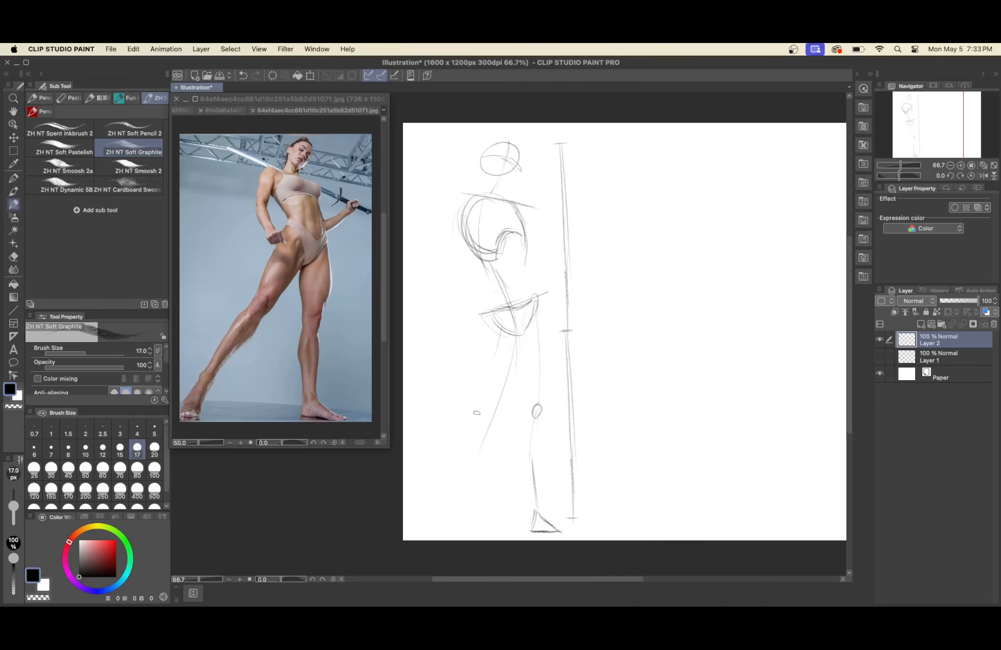
drag(502, 324, 437, 513)
- Scale the whole figure sketch down slightly with a free transform so it fits the canvas
mouse_move(458, 443)
mouse_down()
mouse_move(420, 528)
mouse_move(629, 124)
mouse_move(408, 177)
mouse_up()
key(m)
key(super+t)
drag(663, 535, 644, 505)
drag(568, 452, 571, 465)
key(Return)
key(p)
key(p)
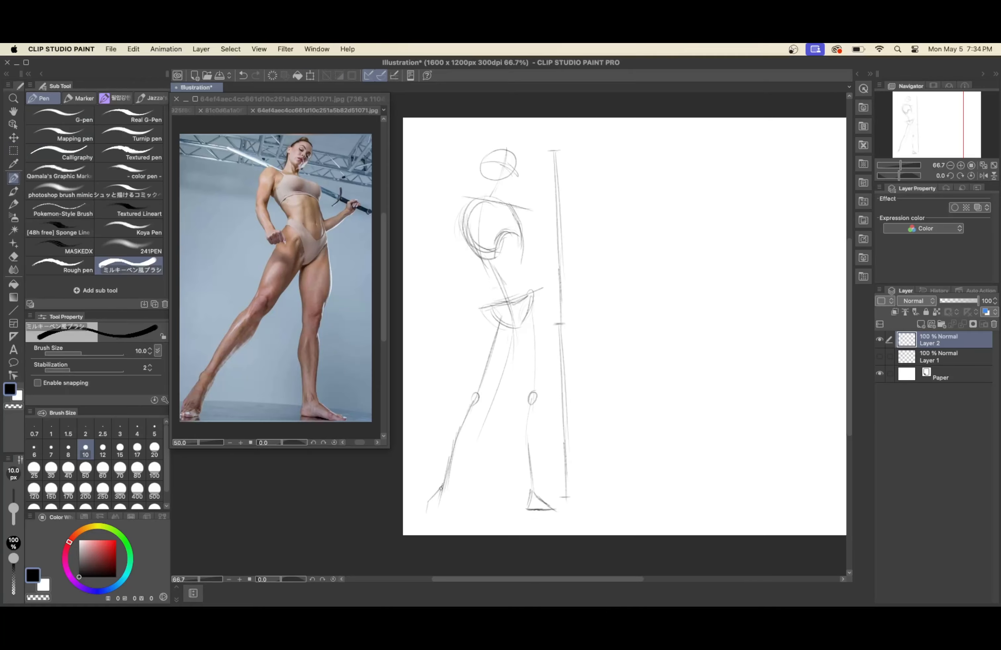
- Sketch the extended leg's foot as a simple wedge and adjust the standing leg's foot
drag(444, 485, 443, 520)
drag(428, 500, 426, 521)
key(m)
mouse_move(521, 490)
mouse_down()
mouse_move(561, 492)
mouse_move(529, 510)
mouse_up()
click(581, 541)
click(581, 541)
key(super+d)
key(p)
- Lasso the lower legs from the knees down and transform them lower, then deselect
key(m)
drag(538, 390, 542, 397)
key(super+t)
drag(536, 464, 576, 518)
key(Return)
key(super+d)
key(p)
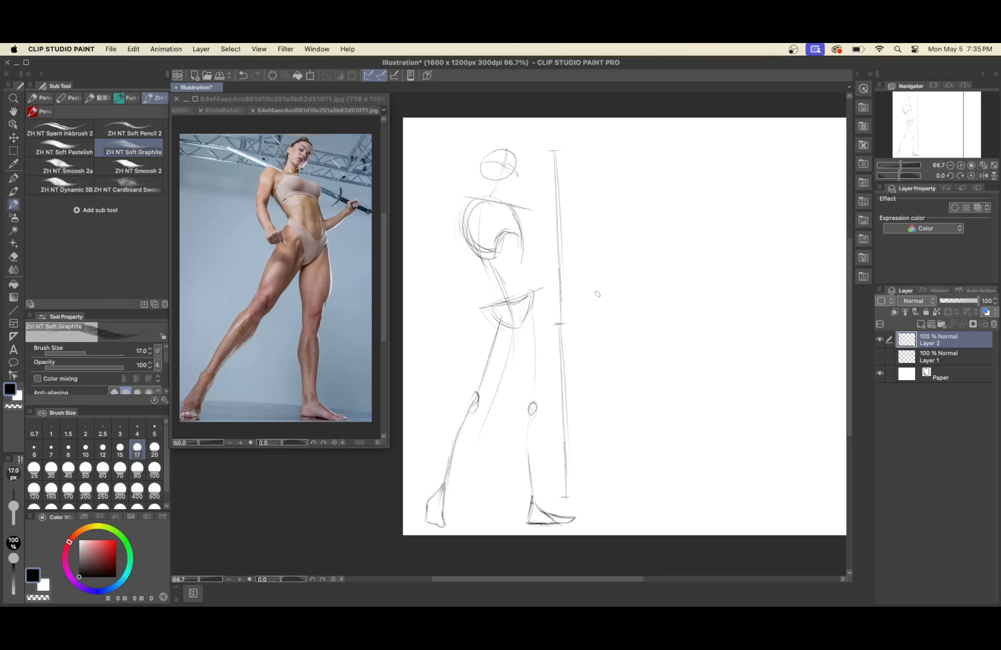
- Sketch the bent arm on the extended-leg side with shoulder circle, elbow, forearm and blocky fist at the hip
drag(461, 199, 458, 264)
drag(457, 263, 481, 316)
drag(476, 322, 485, 334)
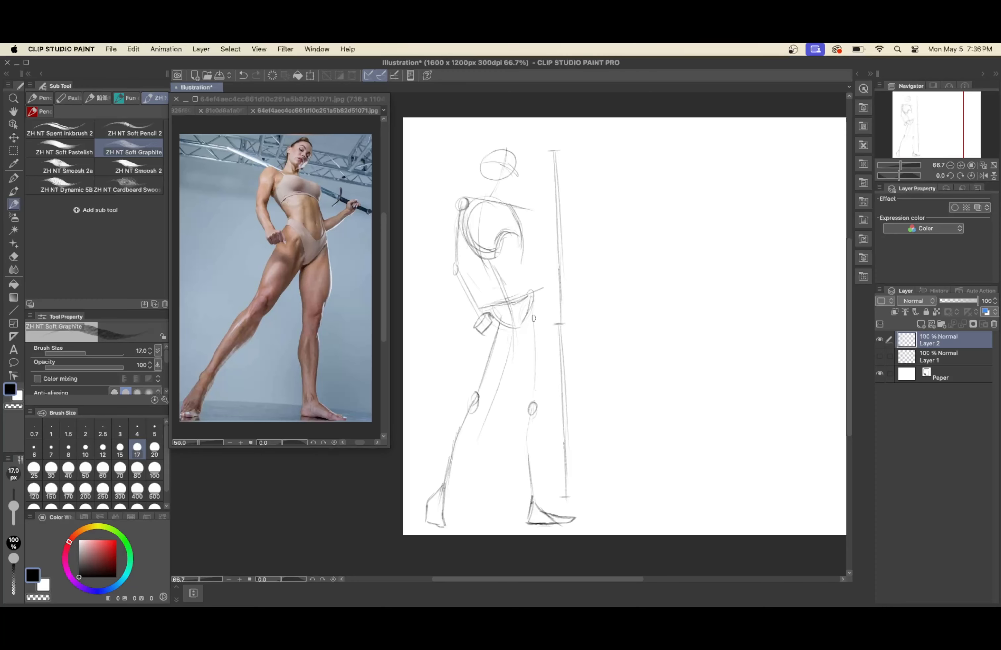
- Sketch the other arm bent up to a hand gripping the sword, with the blade passing behind the neck
drag(509, 211, 530, 278)
mouse_move(529, 277)
mouse_down()
mouse_move(569, 237)
mouse_move(586, 236)
mouse_move(519, 195)
mouse_up()
mouse_move(564, 231)
mouse_down()
mouse_move(466, 174)
mouse_move(445, 148)
mouse_up()
mouse_move(567, 233)
mouse_down()
mouse_move(547, 216)
mouse_move(551, 232)
mouse_up()
drag(582, 238, 604, 250)
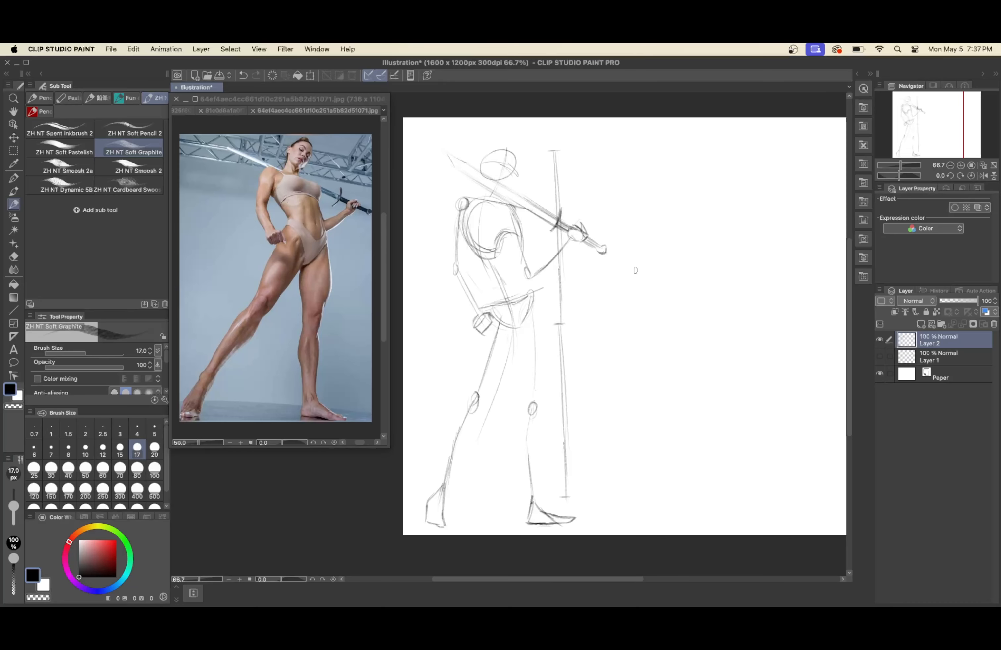
- Add a new layer above the sketch, lower Layer 2's opacity to 41%, and make Layer 3 active
click(921, 324)
click(944, 357)
drag(978, 301, 955, 301)
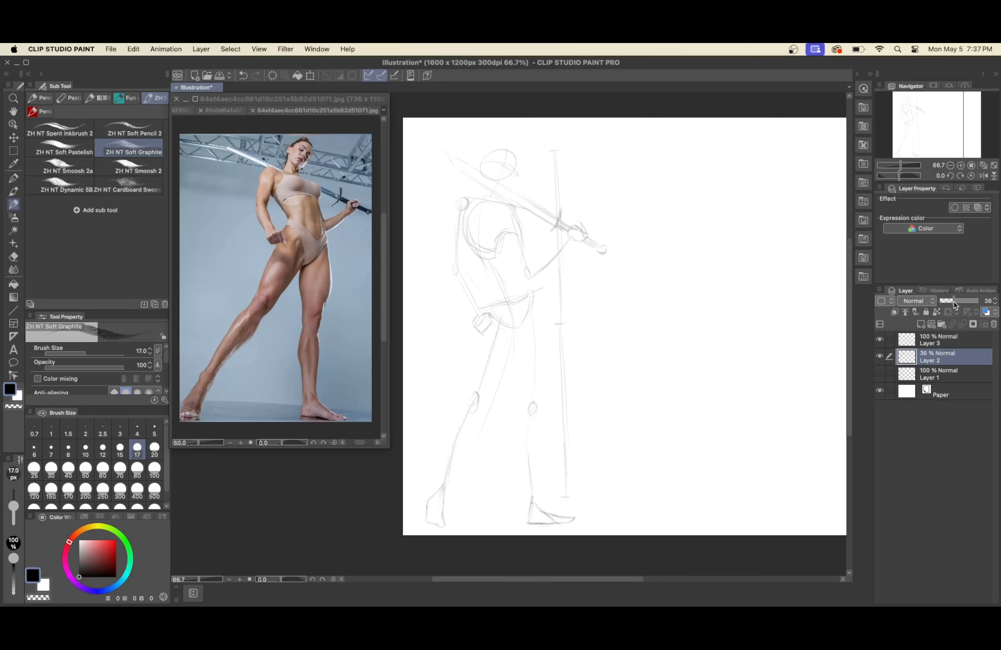
click(945, 339)
- Refine the head's jawline and the side of the neck on Layer 3 with a size 8 graphite brush
click(961, 166)
mouse_move(544, 234)
mouse_down()
mouse_move(562, 254)
mouse_move(538, 306)
mouse_move(519, 257)
mouse_move(512, 262)
mouse_up()
key(super+z)
key(super+z)
mouse_move(493, 253)
mouse_down()
mouse_move(508, 259)
mouse_move(537, 218)
mouse_up()
drag(486, 265, 485, 246)
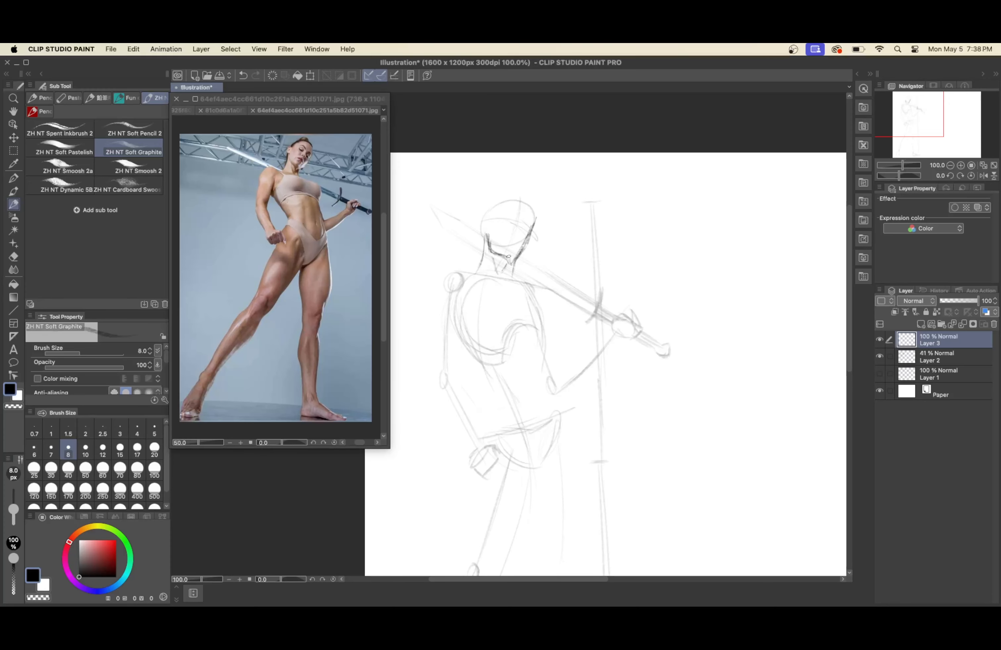
drag(532, 236, 486, 215)
key(super+z)
- Draw the neck base, shoulder line and chest contour, continuing down the torso's sword-arm side to the hip
mouse_move(514, 264)
mouse_down()
mouse_move(529, 281)
mouse_move(440, 282)
mouse_up()
drag(539, 296, 548, 320)
drag(512, 281, 547, 305)
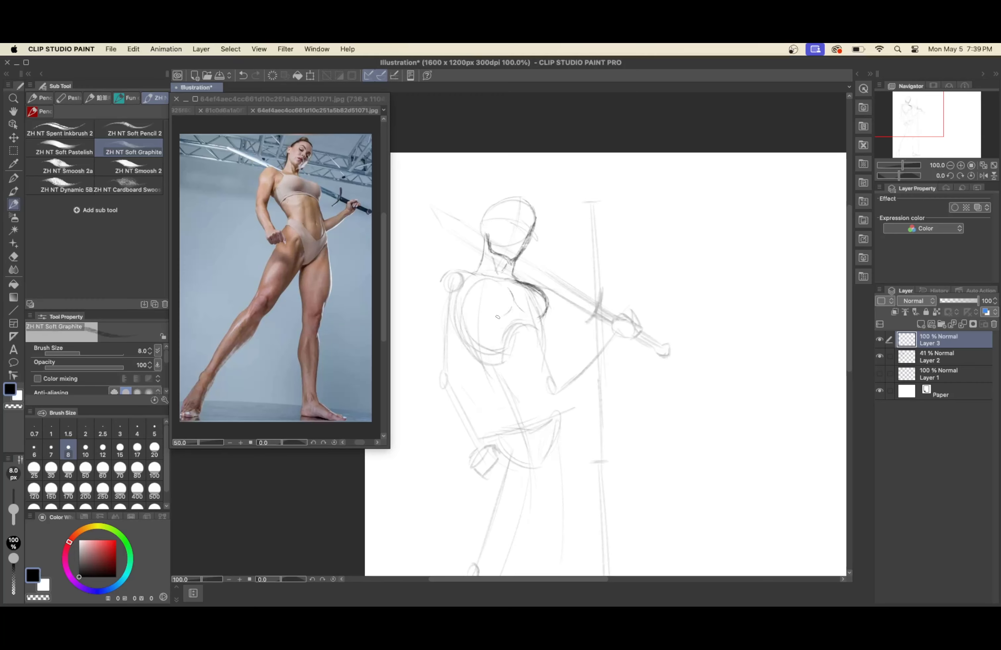
drag(461, 317, 496, 368)
key(super+z)
drag(543, 345, 567, 458)
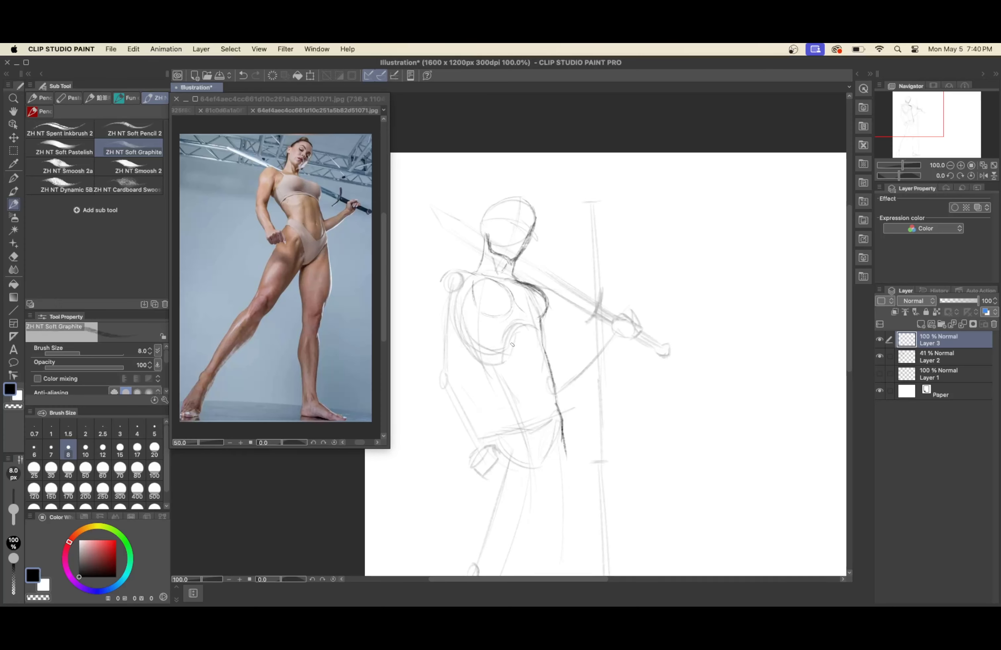
- Draw the torso's opposite side, the pelvis shaped like briefs, and the curved line beneath the bust
drag(448, 322, 489, 379)
key(super+z)
mouse_move(446, 322)
mouse_down()
mouse_move(489, 405)
mouse_move(492, 460)
mouse_up()
key(super+z)
drag(489, 392, 480, 449)
drag(562, 421, 531, 472)
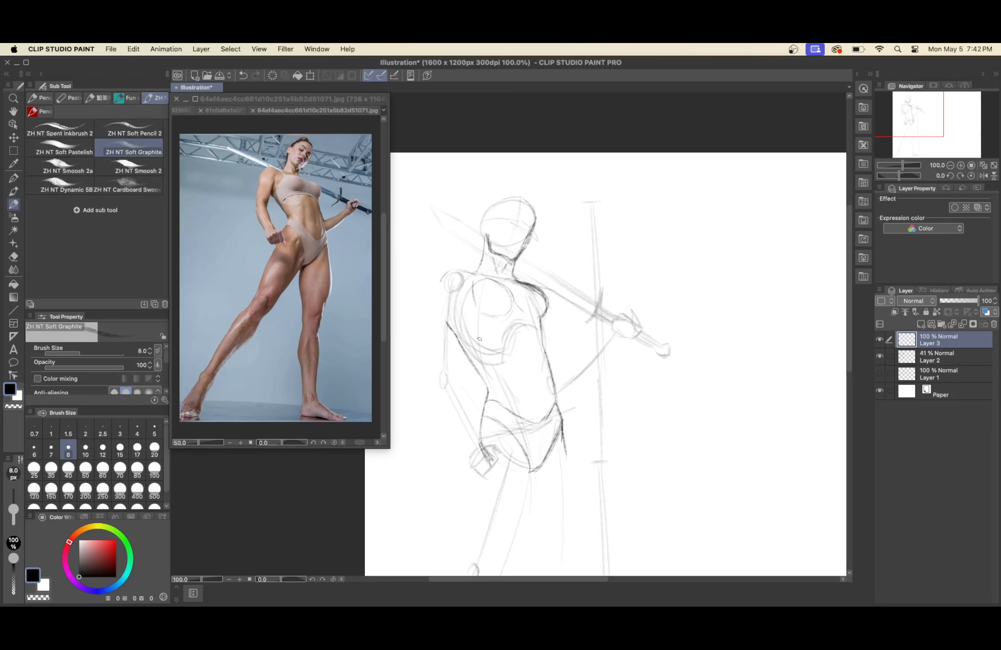
mouse_move(462, 349)
mouse_down()
mouse_move(518, 319)
mouse_move(542, 321)
mouse_up()
- Build the lowered arm from a shoulder ball, upper-arm cylinder, elbow joint and tapered forearm down to the fist
scroll(581, 445, down, 3)
scroll(582, 444, left, 3)
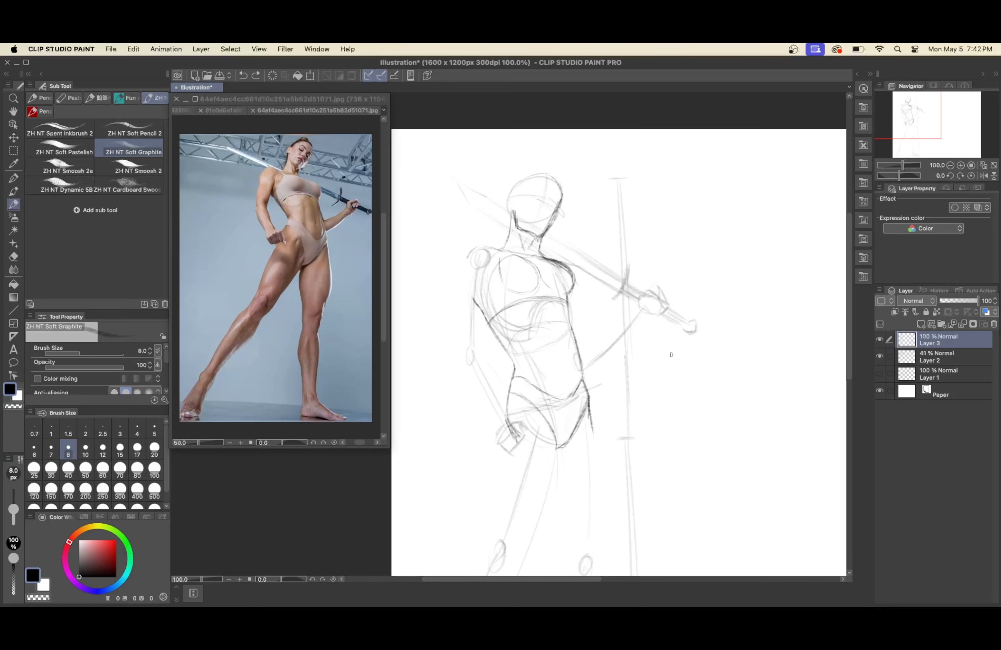
mouse_move(490, 253)
mouse_down()
mouse_move(468, 266)
mouse_move(461, 347)
mouse_up()
drag(486, 274, 477, 340)
drag(482, 292, 462, 304)
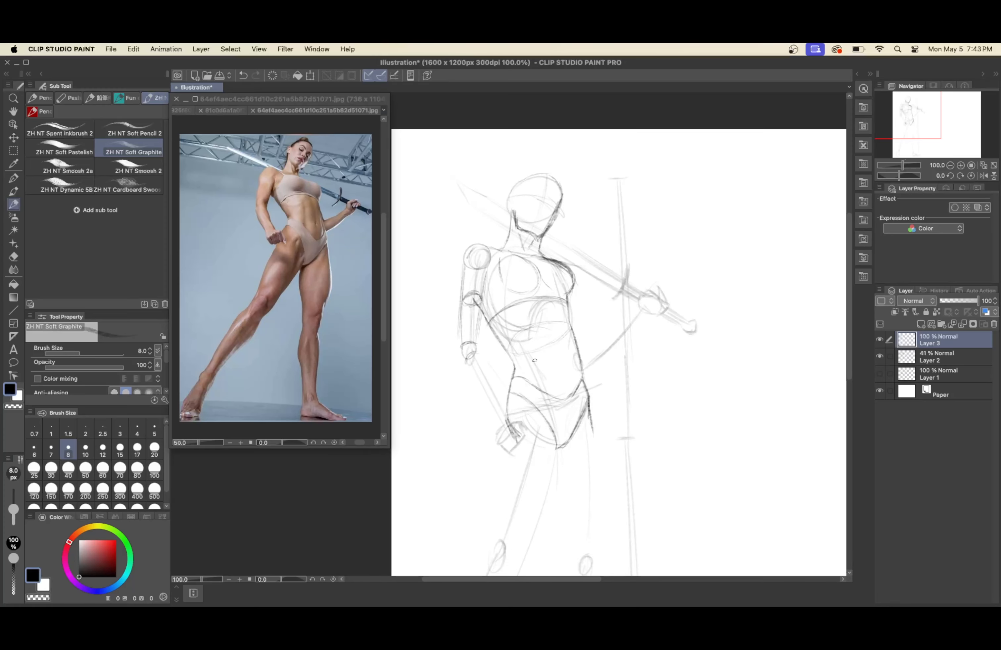
drag(480, 355, 506, 411)
drag(461, 361, 501, 425)
- Draw the sword arm's forearm as a tapered cylinder and check the drawing with Layer 2 hidden
mouse_move(636, 312)
mouse_down()
mouse_move(584, 357)
mouse_move(588, 380)
mouse_up()
drag(644, 320, 585, 382)
click(880, 356)
click(880, 356)
- Draw both thighs as tapered cylinders with cross-contour ellipses and rounded knee joints
scroll(568, 236, down, 5)
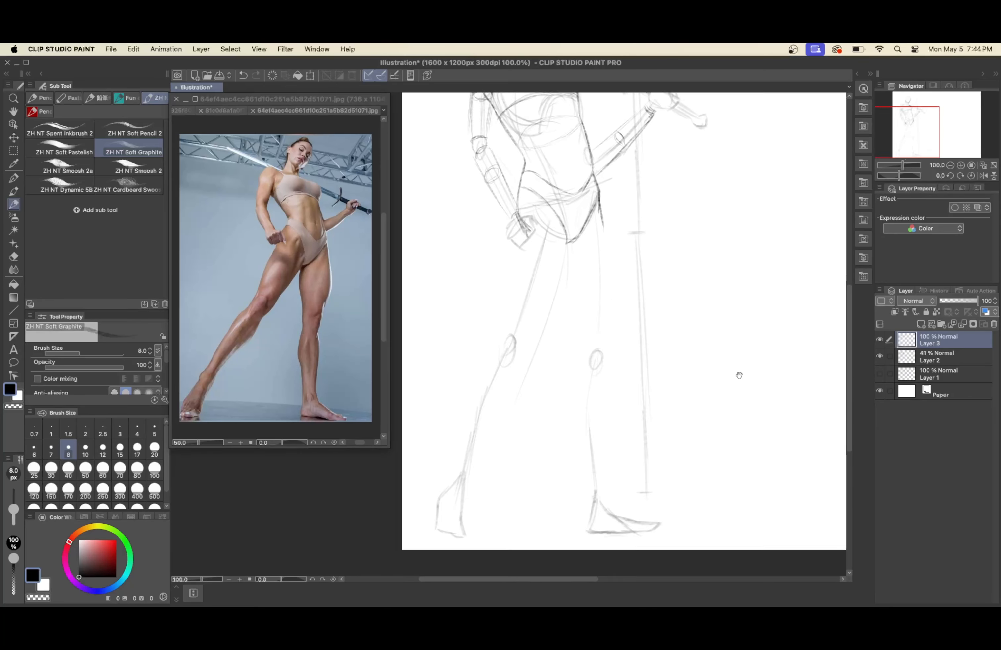
drag(570, 233, 527, 348)
drag(520, 210, 500, 314)
mouse_move(523, 322)
mouse_down()
mouse_move(502, 338)
mouse_move(522, 333)
mouse_up()
mouse_move(549, 270)
mouse_down()
mouse_move(513, 266)
mouse_move(552, 283)
mouse_up()
drag(570, 236, 580, 338)
drag(608, 219, 613, 336)
drag(609, 264, 574, 283)
drag(591, 338, 612, 359)
- Lasso the extended leg on Layers 2 and 3 and push it outward with a size 1200 Liquify brush
click(14, 270)
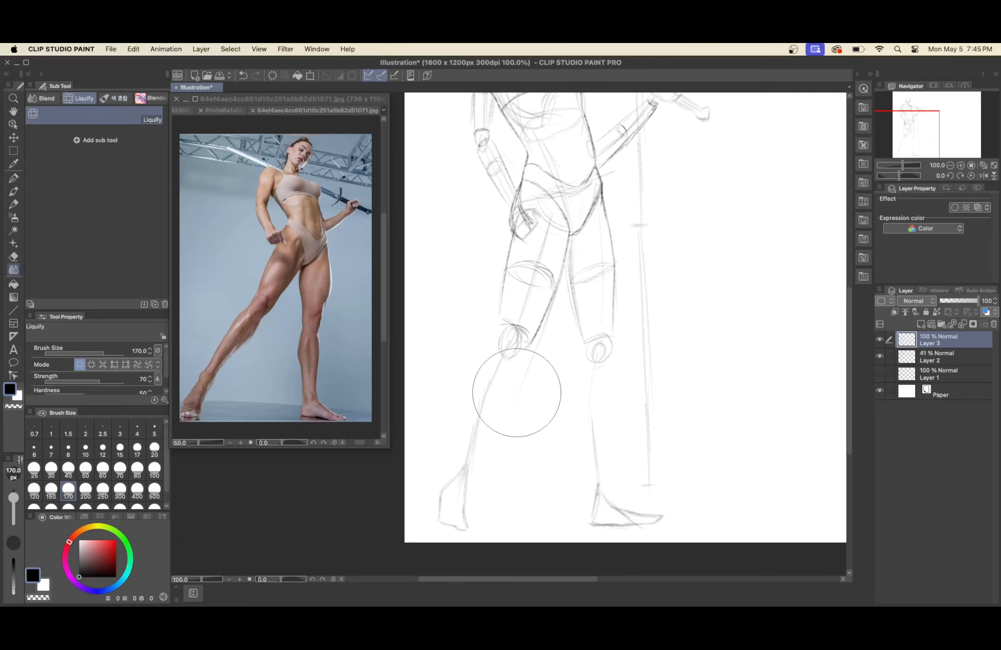
click(890, 357)
click(13, 150)
mouse_move(456, 385)
mouse_down()
mouse_move(571, 217)
mouse_move(459, 398)
mouse_up()
mouse_move(483, 216)
mouse_down()
mouse_move(513, 236)
mouse_move(512, 180)
mouse_up()
key(j)
key(bracketright)
key(bracketright)
key(bracketright)
key(bracketright)
key(bracketright)
drag(475, 503, 443, 515)
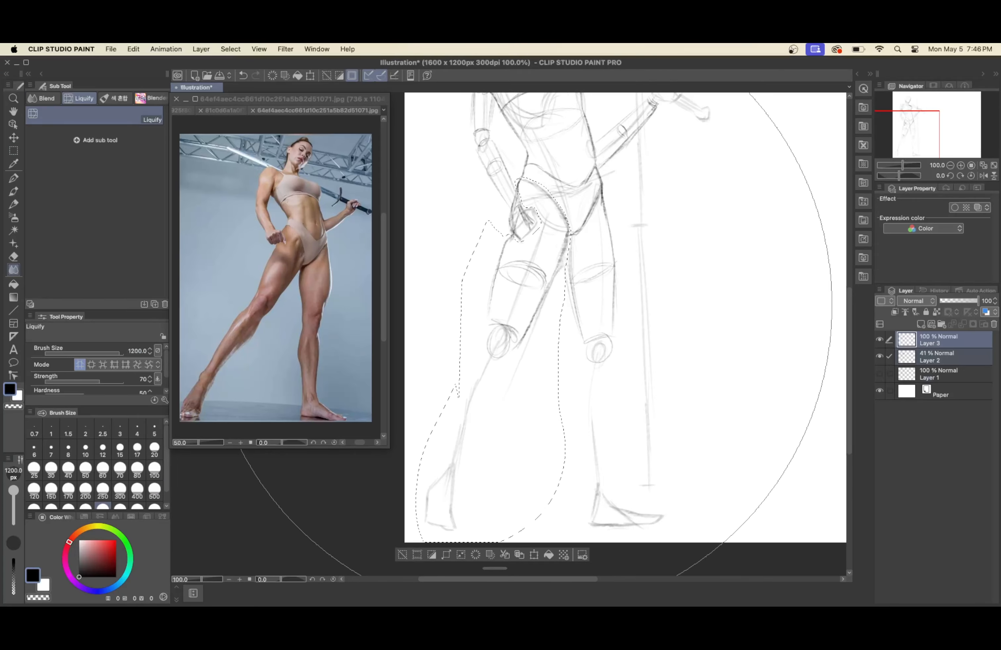
key(ctrl+d)
- Redraw the hip contour and the inner thigh line of the extended leg with the graphite brush
key(p)
mouse_move(521, 181)
mouse_down()
mouse_move(509, 234)
mouse_move(579, 334)
mouse_up()
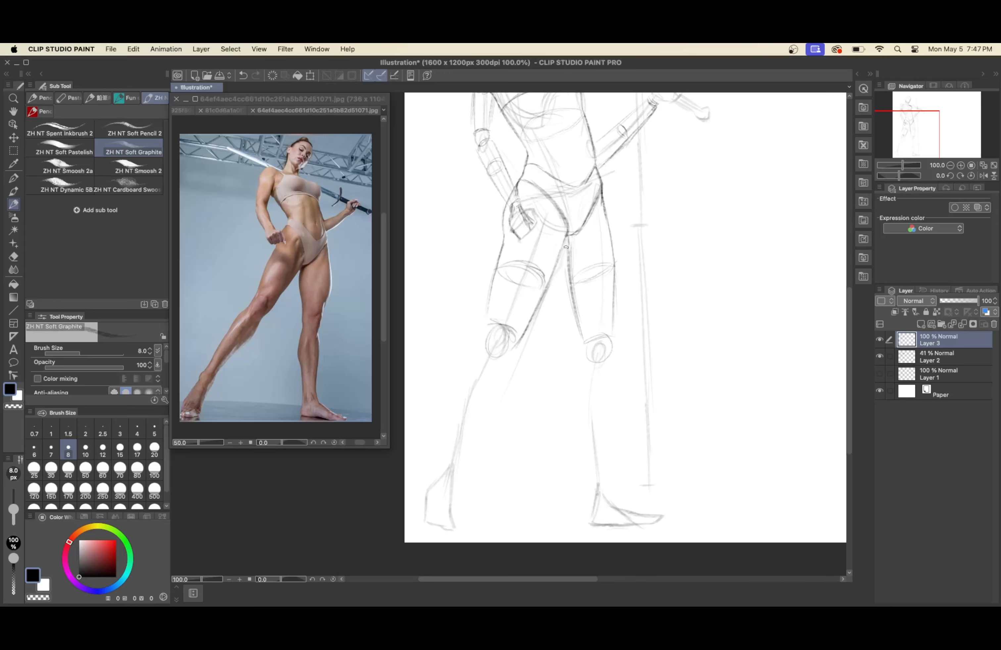
drag(567, 231, 520, 338)
- Draw both lower legs as tapered cylinders with calf cross-contours and ankle joints
drag(589, 482, 605, 478)
drag(613, 364, 610, 434)
drag(581, 371, 593, 361)
drag(579, 382, 586, 458)
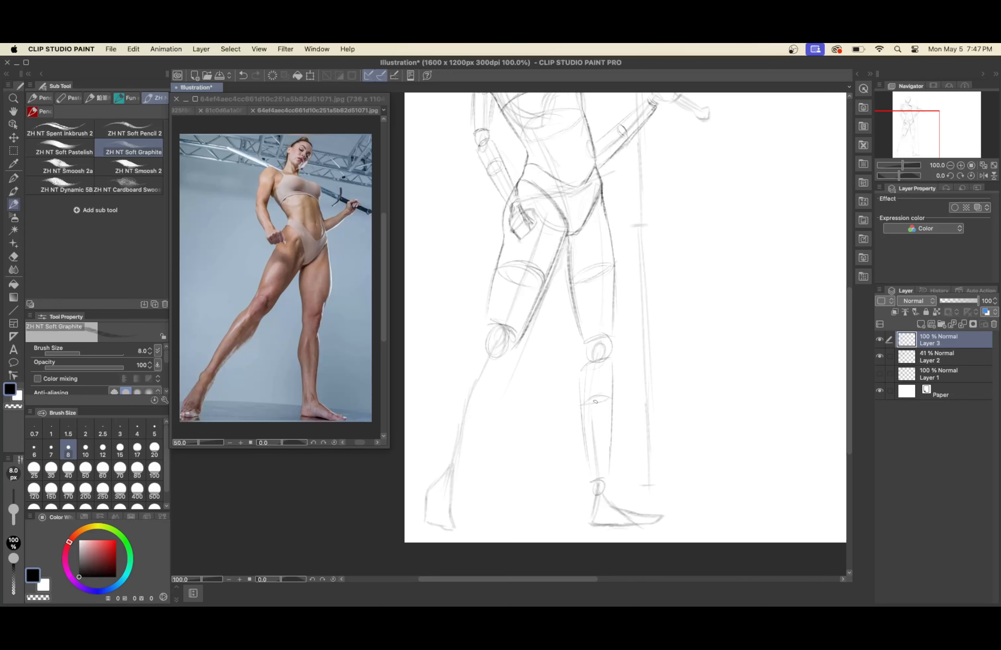
drag(506, 364, 468, 453)
drag(459, 460, 440, 486)
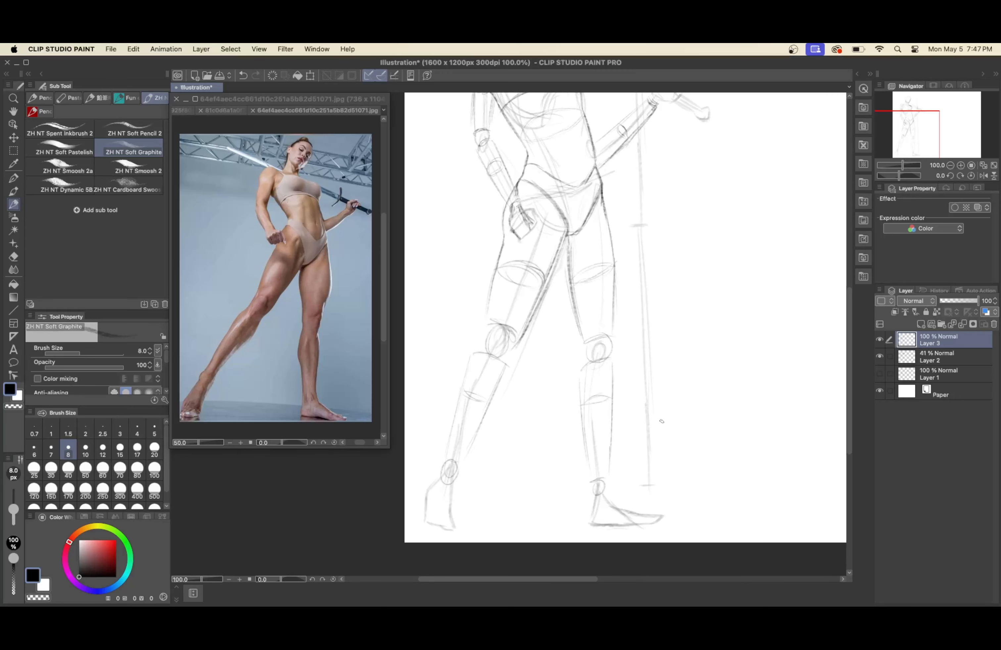
- Add Layer 4, then adjust the figure's shape on Layers 2 and 3 with a size 500 Liquify brush
key(super+minus)
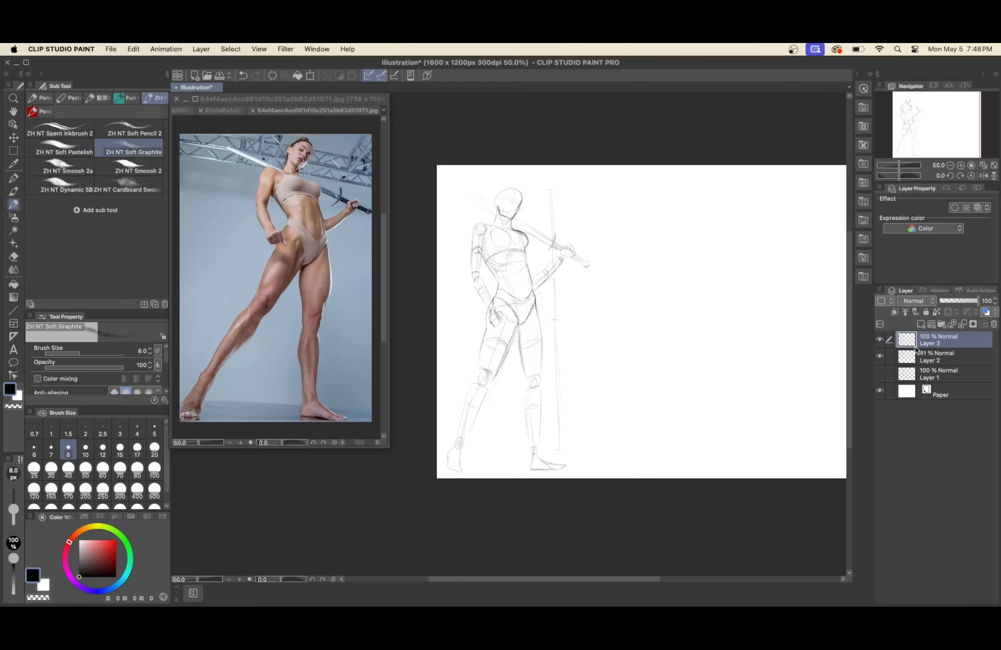
key(super+shift+n)
click(935, 357)
click(890, 374)
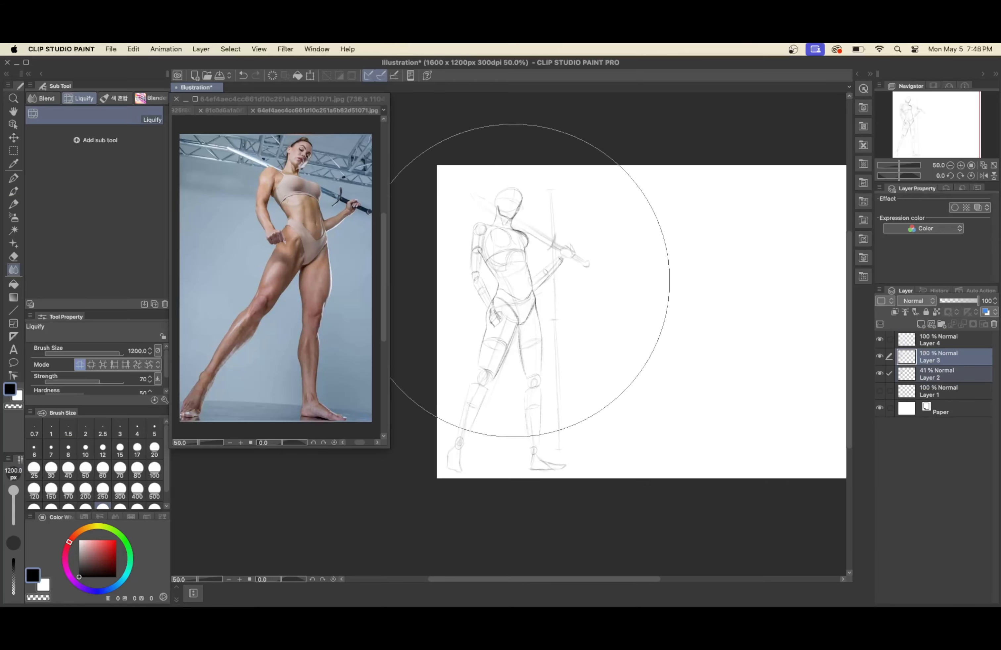
key(j)
drag(514, 287, 696, 394)
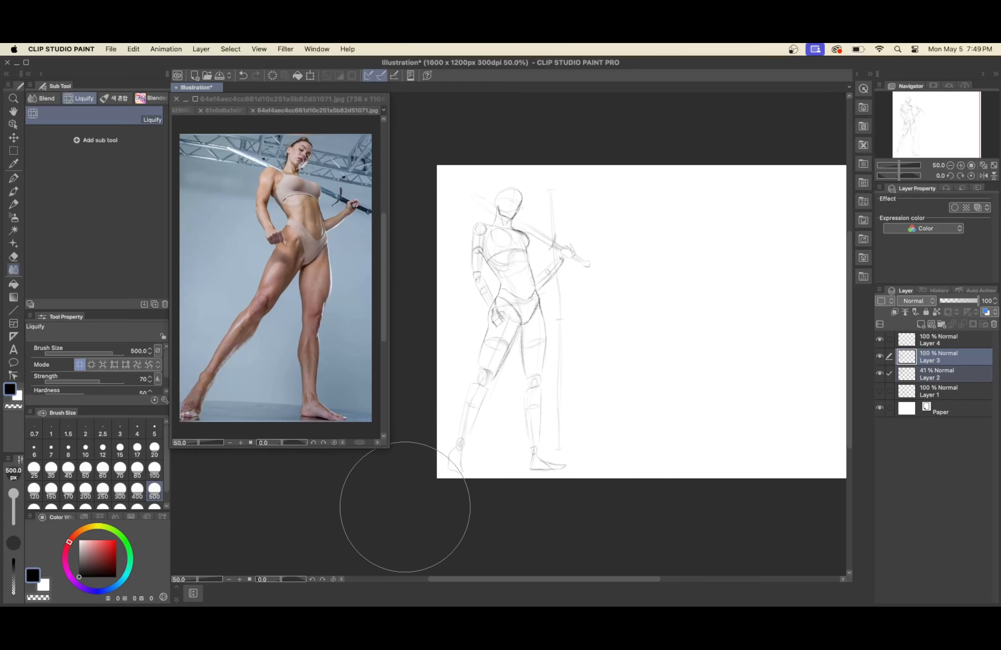
key(super+z)
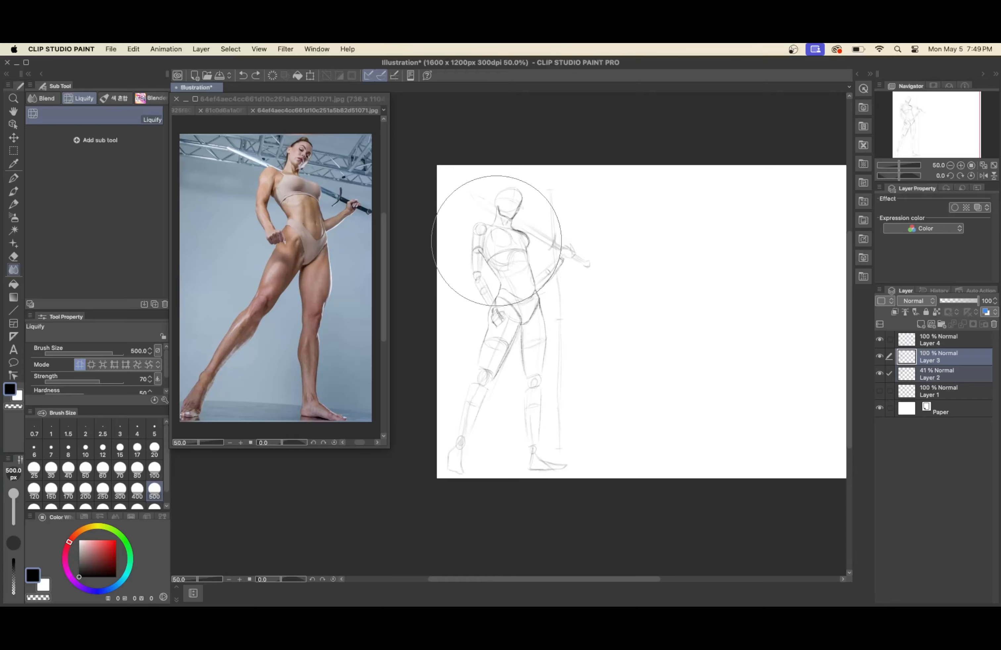
- Lower Layer 3's opacity to 66% and make Layer 4 active for drawing
key(p)
drag(977, 300, 965, 303)
click(935, 339)
key(p)
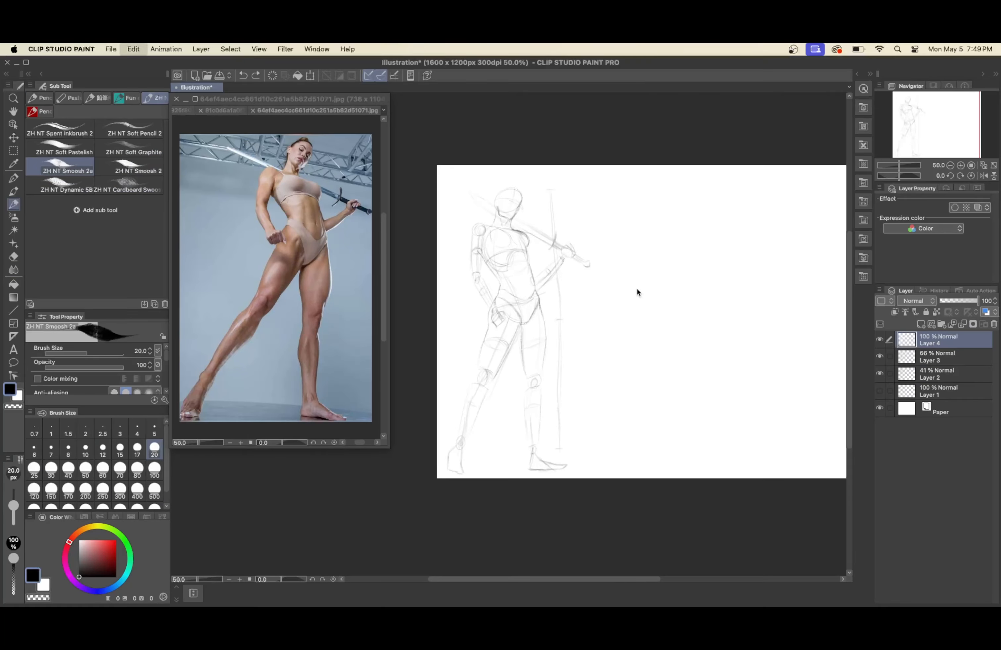
- Test several ZH NT brushes with trial strokes, undo them, and choose ZH NT Soft Pastelish at size 6
scroll(492, 181, up, 2)
click(60, 129)
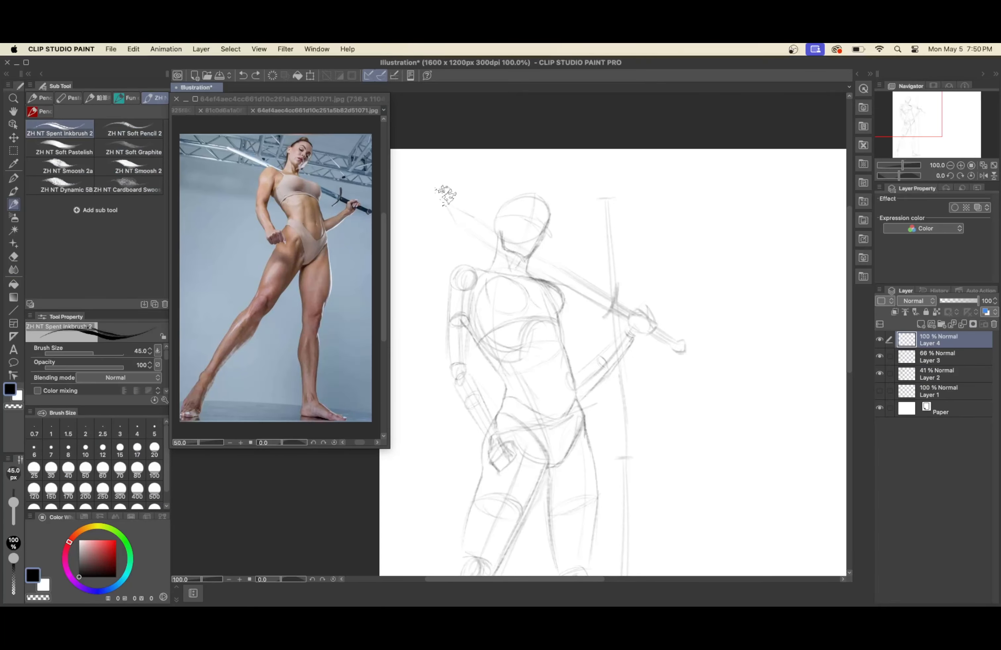
click(60, 147)
drag(650, 267, 720, 295)
key(super+z)
key(super+z)
drag(550, 222, 547, 240)
click(60, 167)
key(super+z)
click(60, 148)
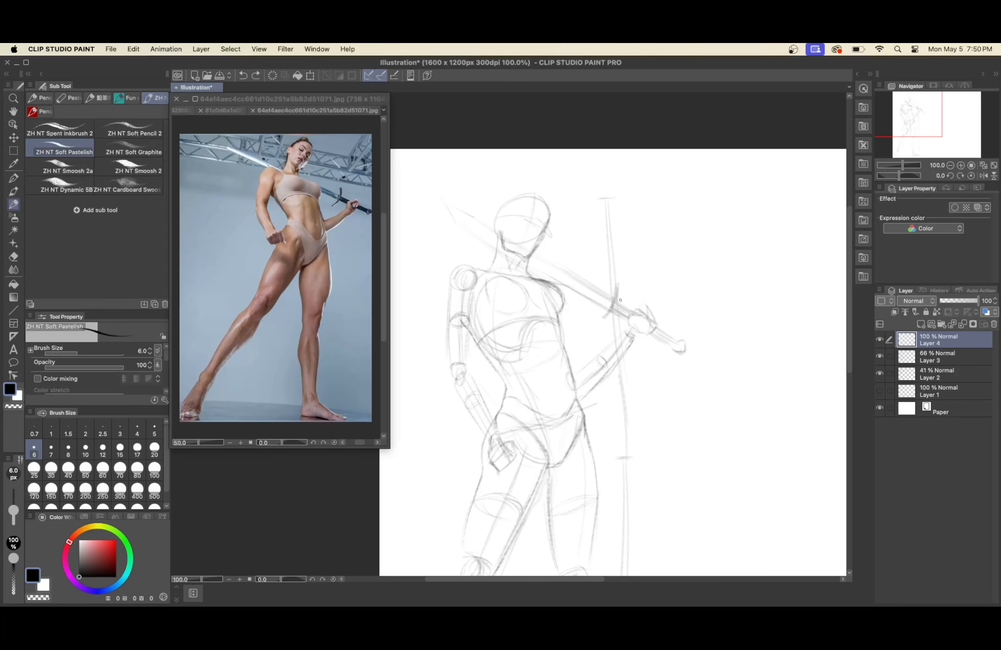
- Outline the head, jaw, ear and neck on Layer 4, and add the nose, mouth and first brow
scroll(439, 190, up, 1)
drag(531, 280, 564, 292)
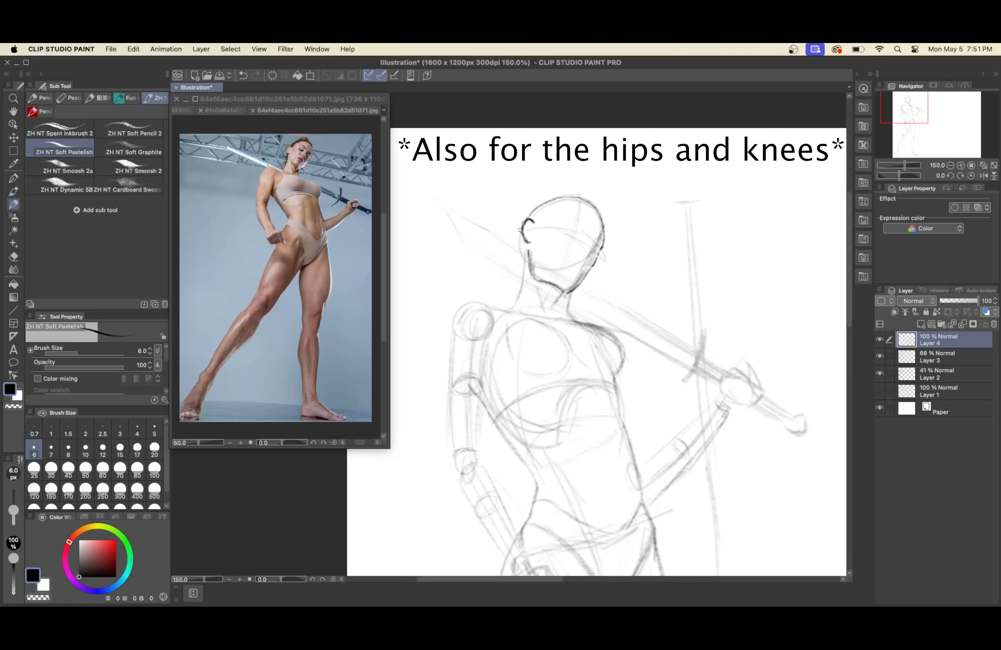
drag(525, 250, 511, 310)
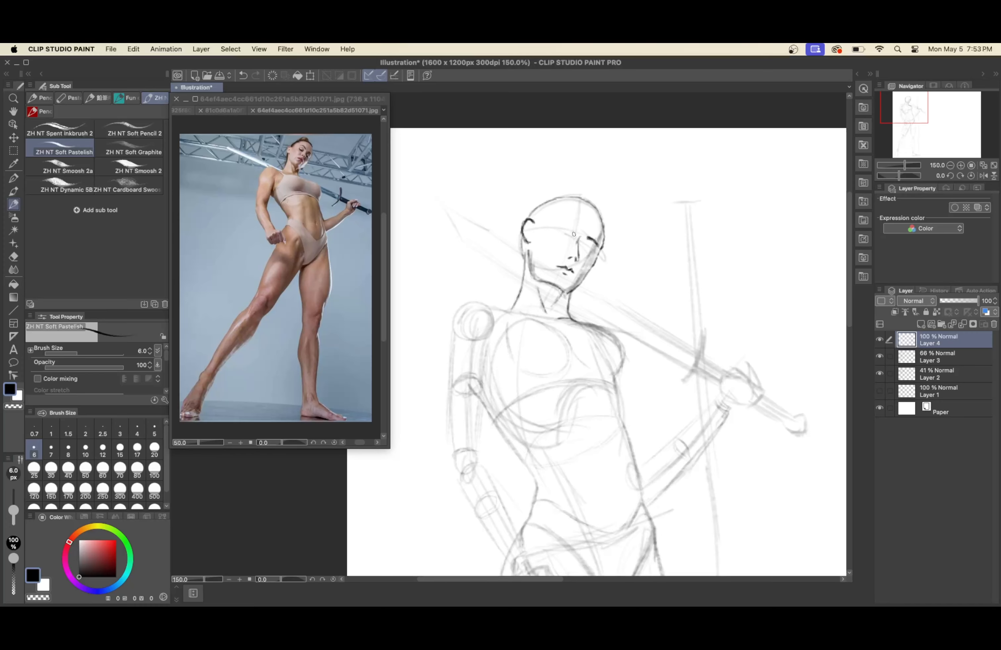
- Draw the closed eyes and remaining brow, adjusting a lasso-selected part of the face with a transform
key(m)
drag(546, 223, 558, 220)
key(super+t)
click(586, 255)
key(super+d)
key(e)
key(p)
drag(588, 244, 595, 250)
key(super+z)
drag(918, 113, 916, 117)
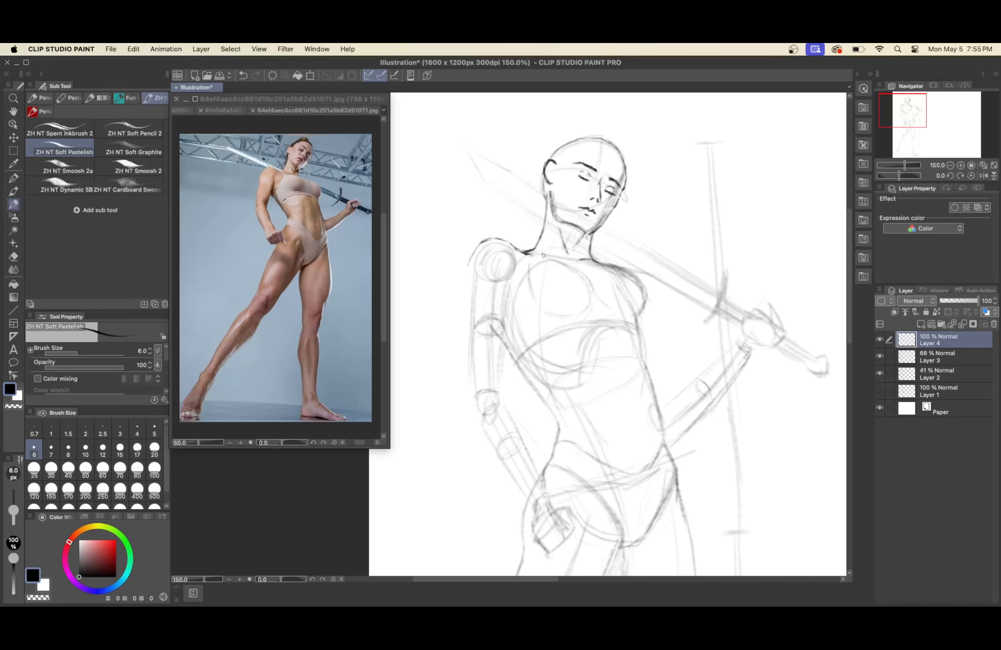
- Outline both sides of the lowered upper arm using ZH NT Soft Pastelish at size 7
mouse_move(467, 279)
mouse_down()
mouse_move(472, 392)
mouse_move(470, 359)
mouse_move(503, 358)
mouse_move(460, 408)
mouse_up()
click(51, 451)
key(super+plus)
key(super+z)
click(60, 167)
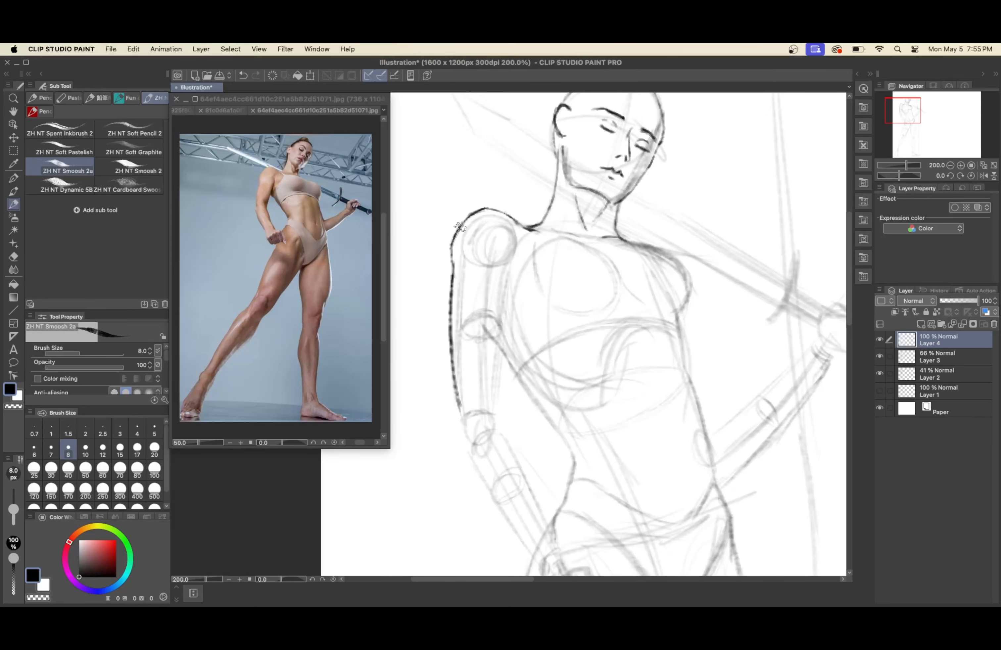
click(64, 149)
key(super+z)
mouse_move(514, 263)
mouse_down()
mouse_move(498, 426)
mouse_move(512, 253)
mouse_up()
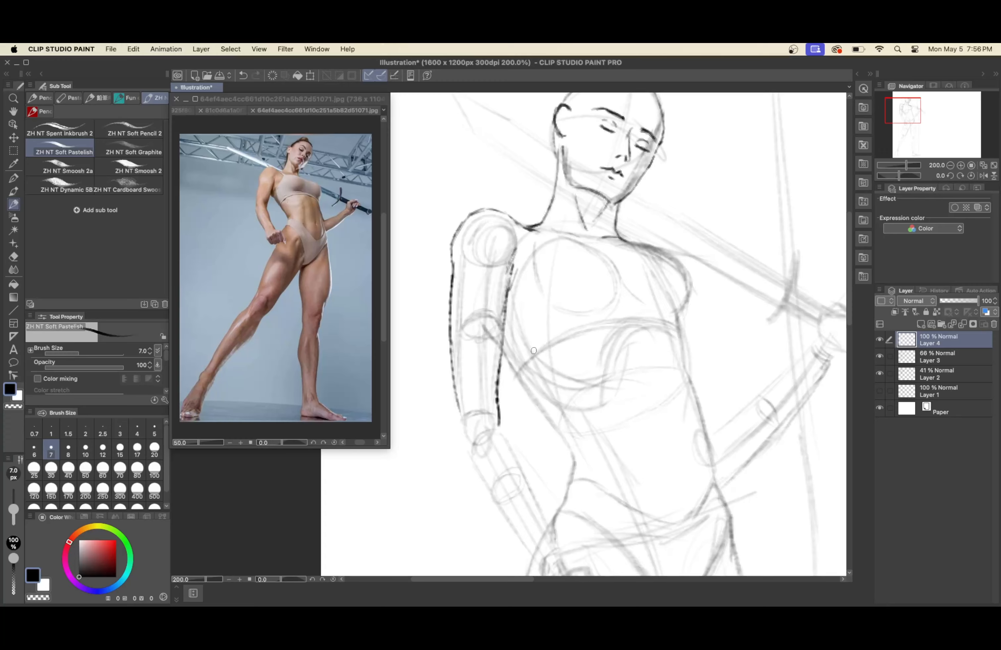
- Lasso the upper-arm lines and transform them so their lower end sits farther from the torso
key(p)
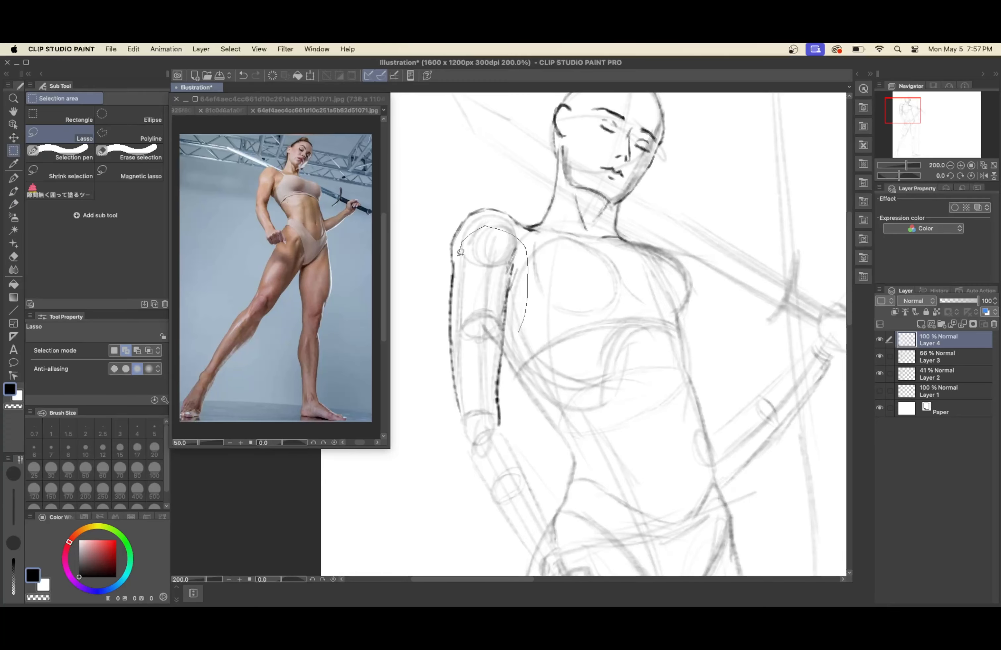
key(super+t)
drag(540, 440, 540, 459)
key(Return)
key(p)
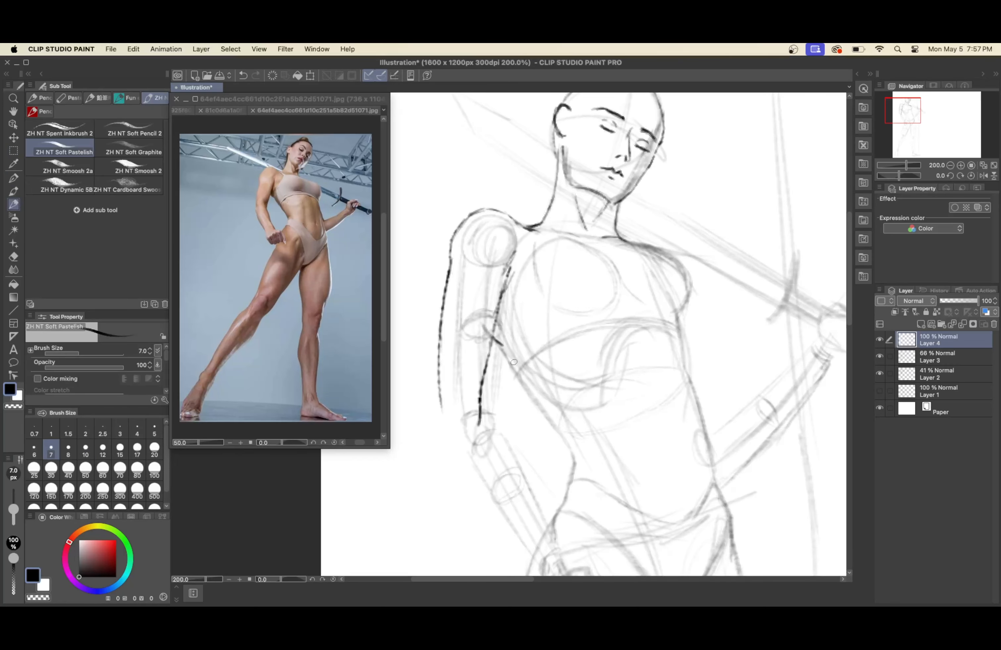
- Draw the start of the ribcage side, strengthen the inner upper arm and add the inner elbow contour
drag(493, 339, 527, 385)
drag(505, 313, 497, 342)
drag(468, 399, 494, 447)
scroll(499, 386, down, 3)
drag(474, 352, 517, 416)
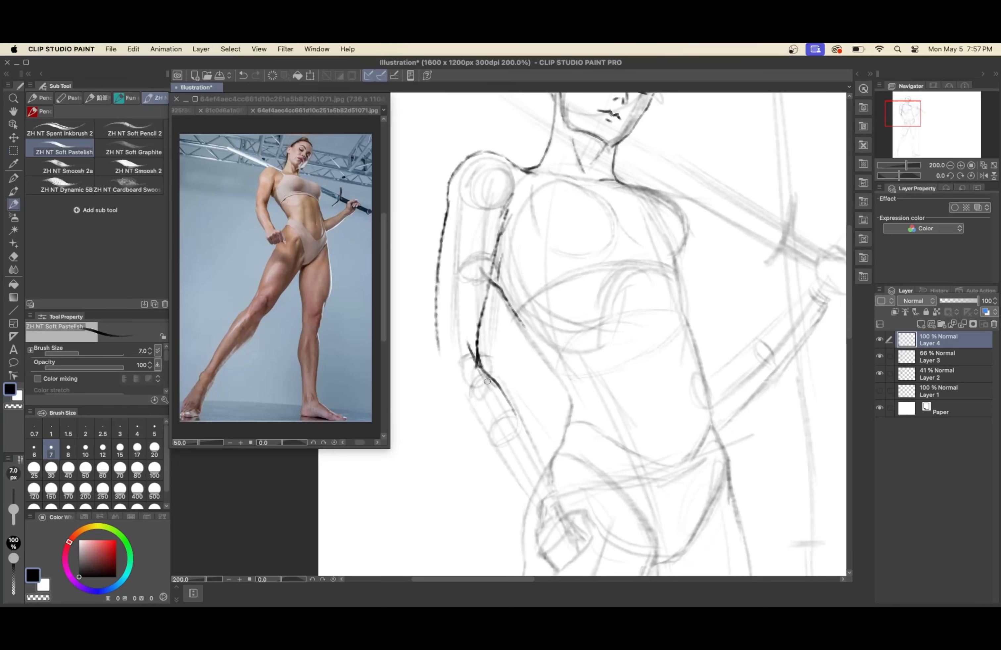
- Outline the lowered forearm down to the wrist on both sides and check it with Layers 2 and 3 temporarily hidden
mouse_move(439, 336)
mouse_down()
mouse_move(479, 431)
mouse_move(528, 499)
mouse_up()
drag(481, 365, 520, 421)
drag(538, 463, 556, 490)
drag(513, 407, 544, 472)
drag(506, 410, 533, 448)
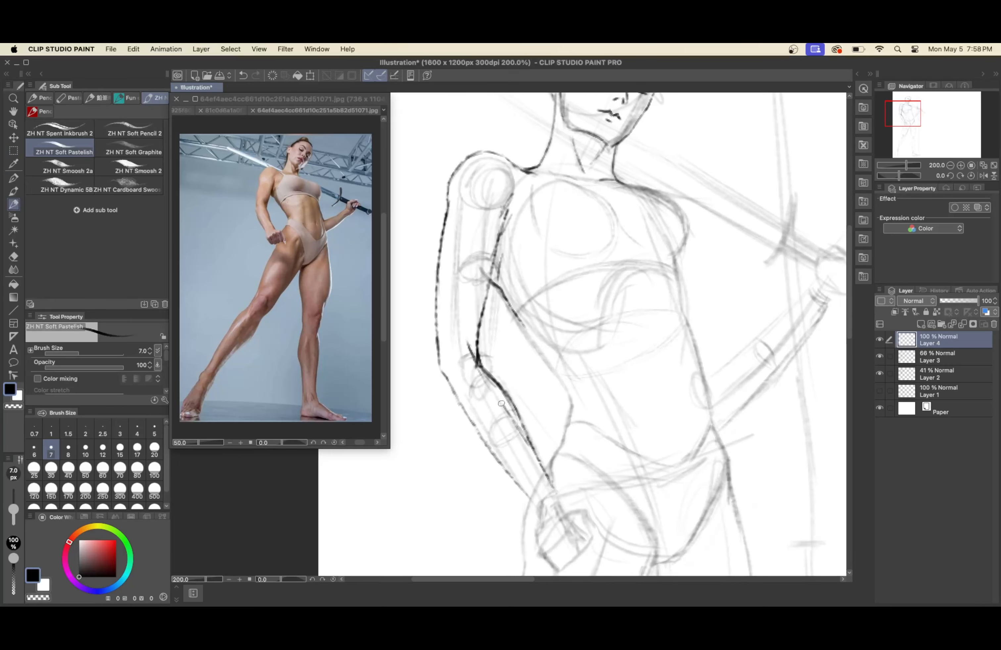
key(super+z)
mouse_move(488, 287)
mouse_down()
mouse_move(506, 389)
mouse_move(445, 428)
mouse_up()
click(879, 373)
click(880, 356)
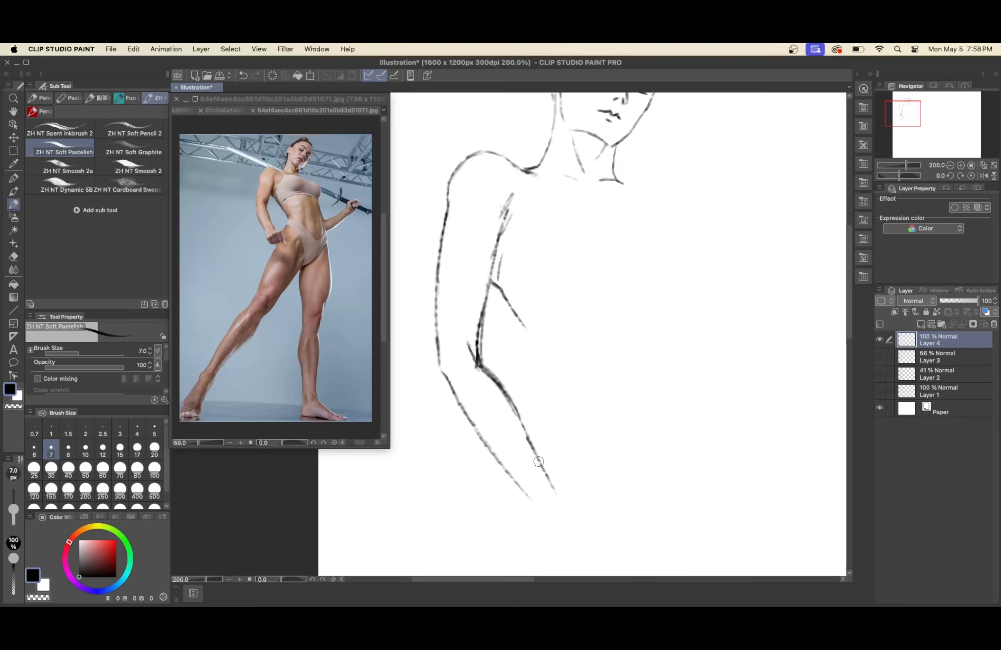
click(880, 356)
click(880, 374)
- Outline both sides of the torso from the ribcage down to the waist
drag(519, 316, 569, 392)
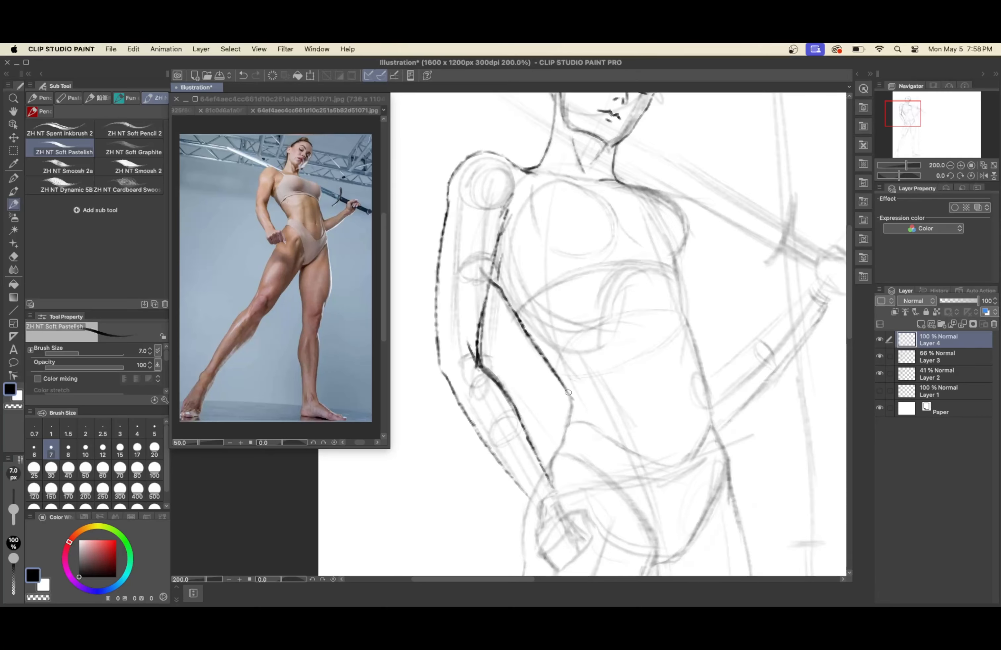
scroll(680, 455, right, 5)
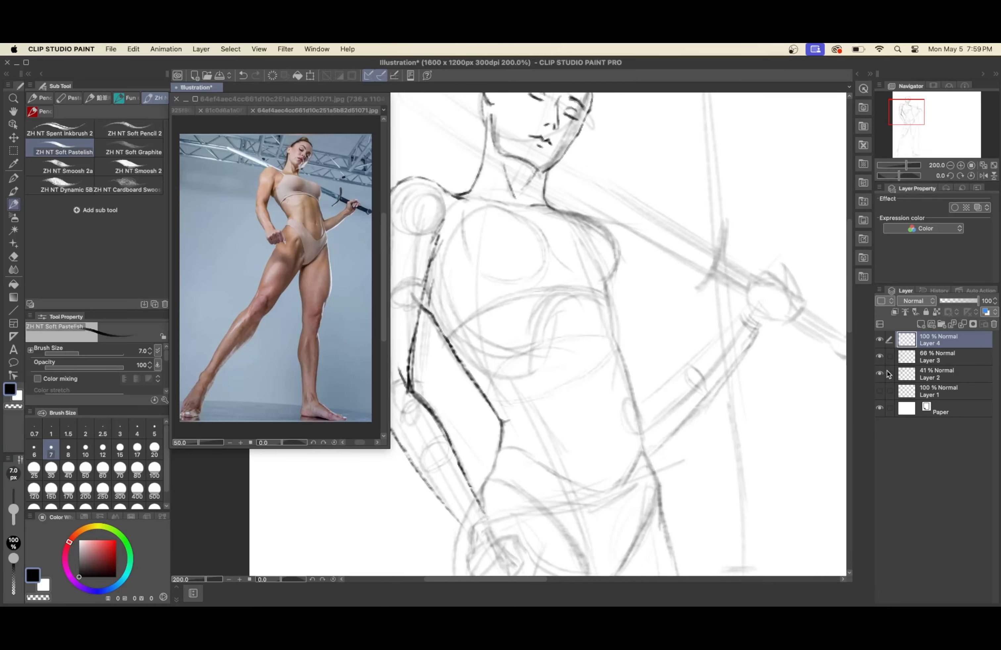
drag(610, 306, 645, 456)
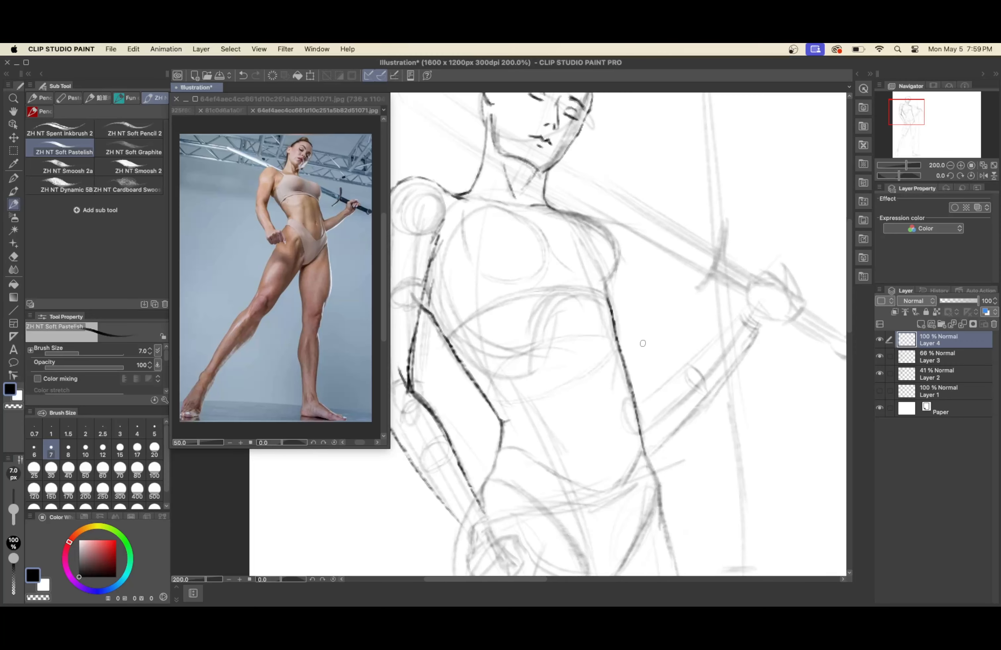
- Draw the chest contour, the top's lower hem and the curve of the near breast
scroll(645, 456, up, 5)
mouse_move(499, 389)
mouse_down()
mouse_move(549, 357)
mouse_move(660, 335)
mouse_move(670, 293)
mouse_up()
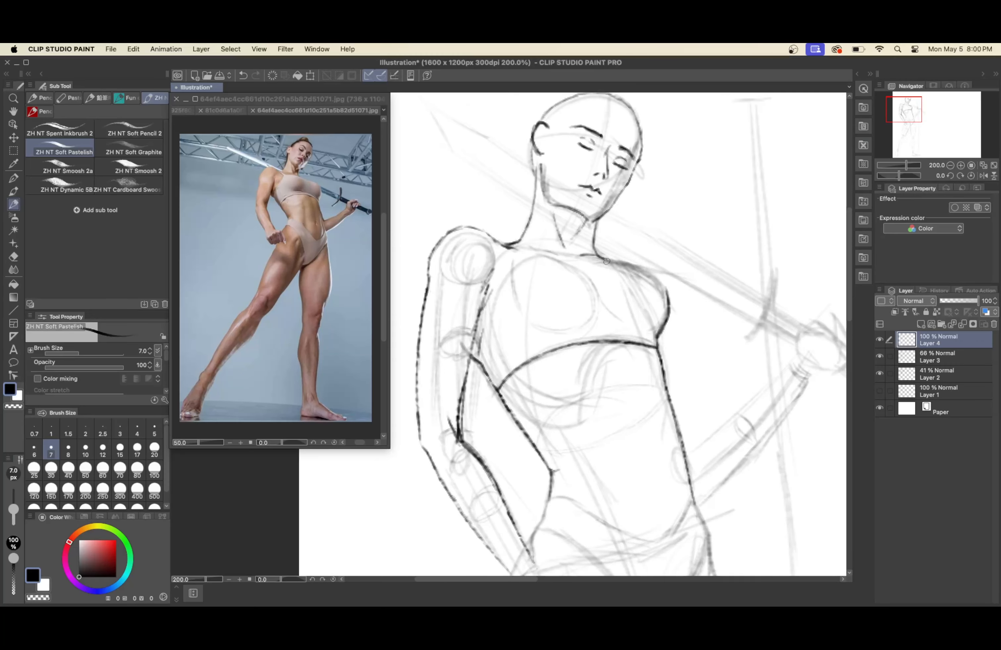
drag(604, 258, 666, 321)
mouse_move(554, 334)
mouse_down()
mouse_move(579, 338)
mouse_move(599, 298)
mouse_up()
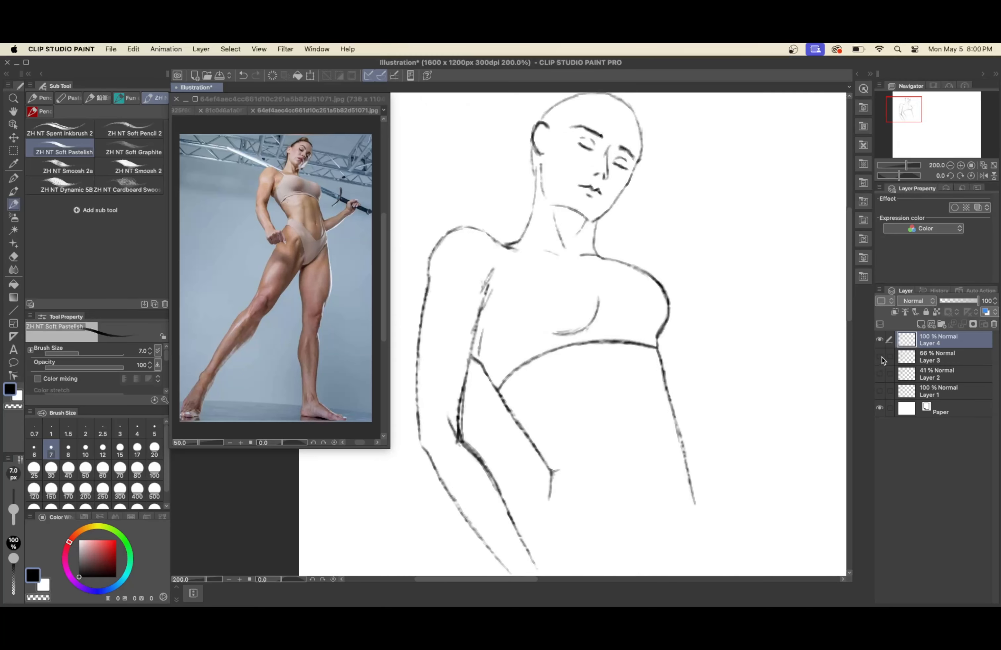
drag(527, 318, 558, 335)
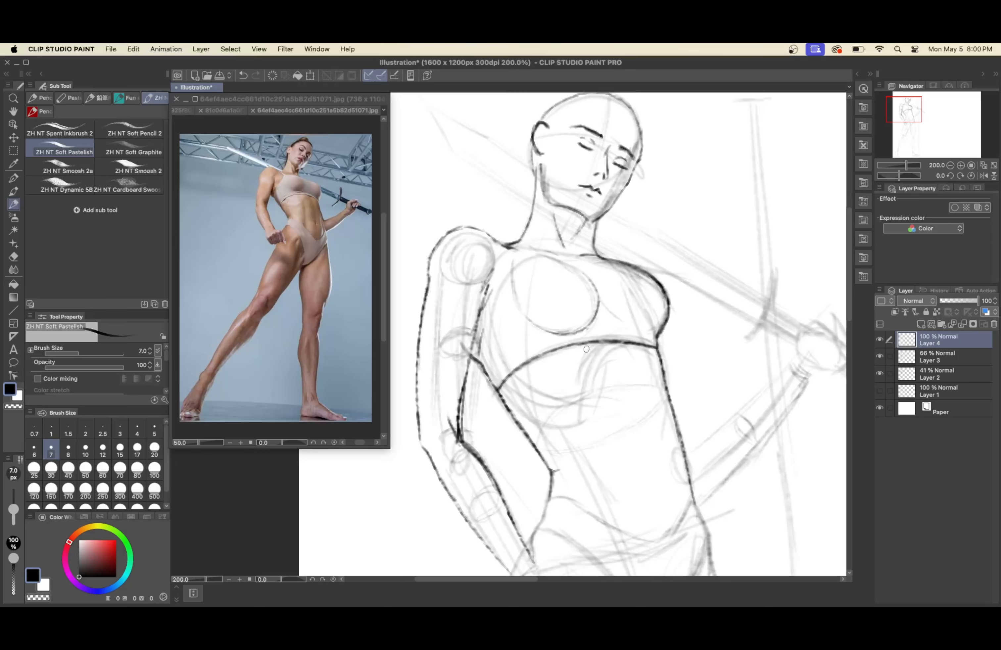
drag(908, 106, 906, 110)
key(super+z)
- Save the illustration as "Anatomy Sketches"
scroll(700, 273, down, 5)
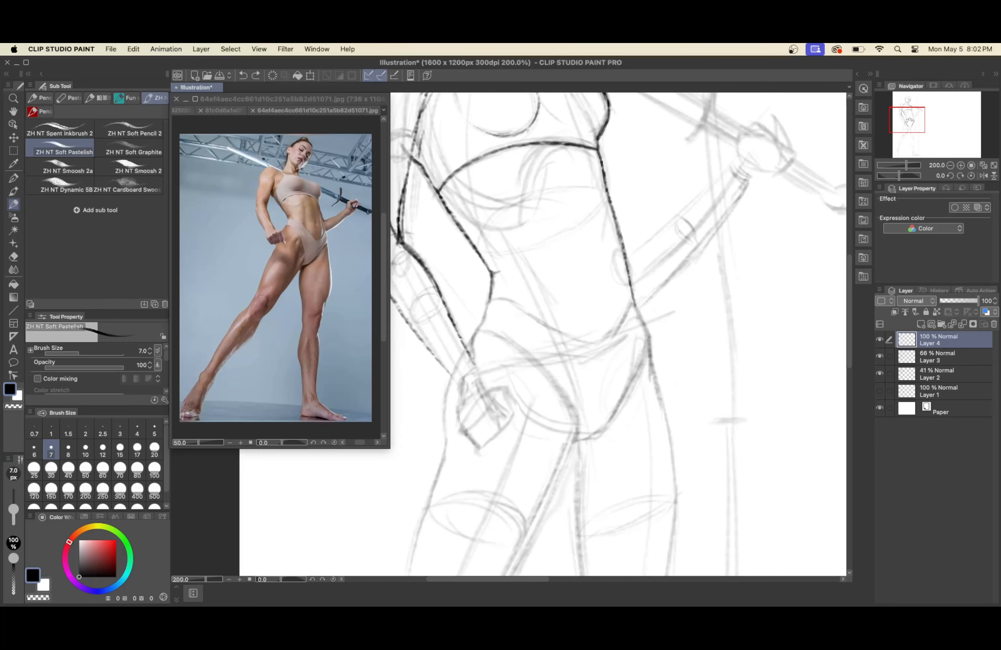
key(super+s)
text(Anatomy Sketches)
key(Return)
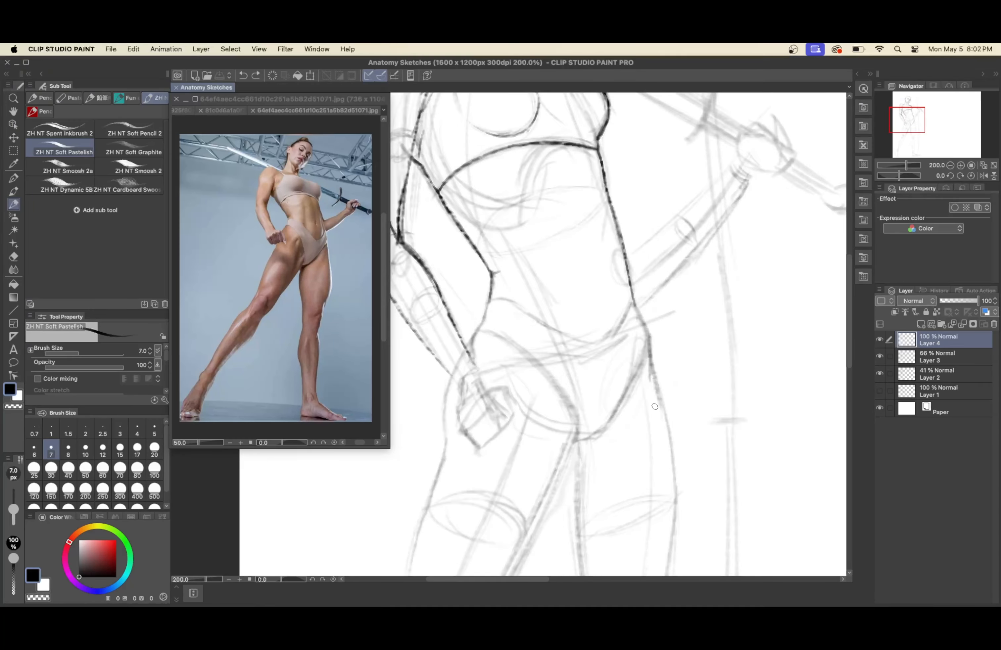
- Outline the briefs, drawing the dipping waistband and both leg openings down to the crotch
drag(652, 340, 649, 355)
mouse_move(632, 301)
mouse_down()
mouse_move(653, 349)
mouse_move(600, 346)
mouse_up()
mouse_move(490, 295)
mouse_down()
mouse_move(597, 348)
mouse_move(576, 338)
mouse_up()
mouse_move(641, 360)
mouse_down()
mouse_move(616, 425)
mouse_move(576, 440)
mouse_up()
drag(490, 296, 579, 422)
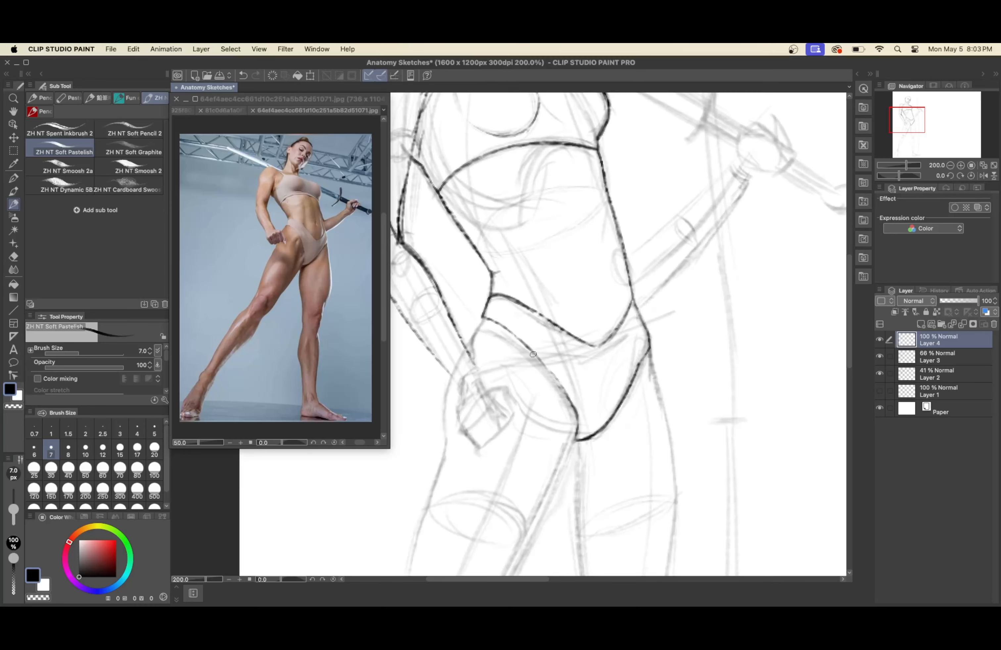
drag(533, 354, 570, 398)
drag(649, 329, 642, 365)
- Add the navel, abdominal and lower-ribcage marks on the midriff
scroll(629, 383, up, 4)
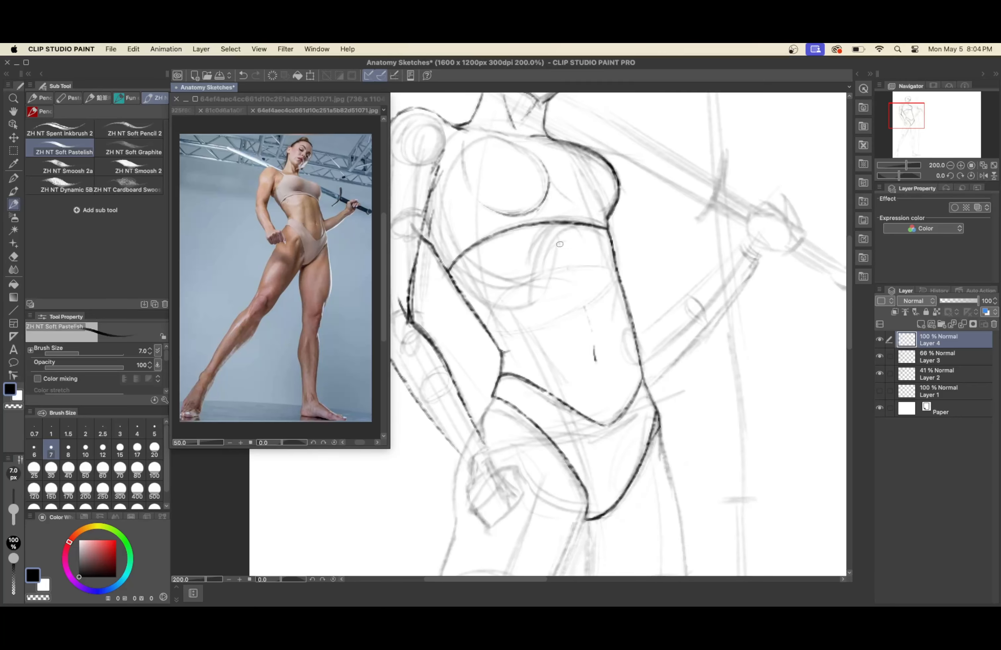
mouse_move(577, 405)
mouse_down()
mouse_move(559, 363)
mouse_move(567, 393)
mouse_up()
drag(628, 360, 636, 390)
mouse_move(624, 348)
mouse_down()
mouse_move(627, 361)
mouse_move(621, 324)
mouse_up()
drag(473, 266, 495, 277)
mouse_move(515, 282)
mouse_down()
mouse_move(543, 235)
mouse_move(608, 265)
mouse_up()
click(880, 373)
click(880, 357)
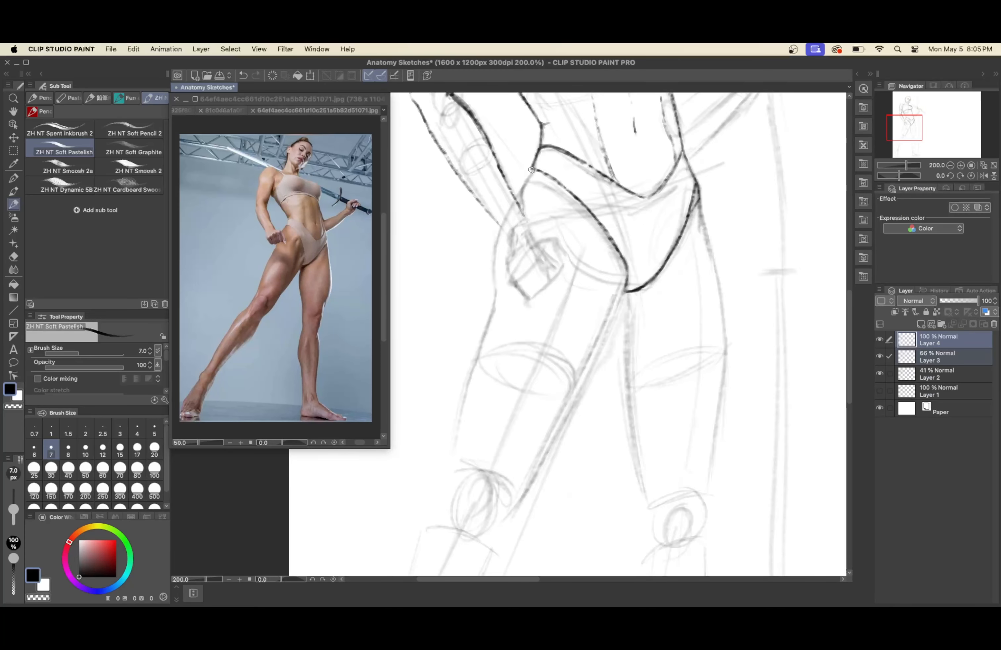
- Outline the hip and both sides of the extended leg's thigh down to the knee
mouse_move(536, 168)
mouse_down()
mouse_move(500, 214)
mouse_move(494, 287)
mouse_up()
drag(552, 259, 582, 159)
drag(526, 181, 484, 353)
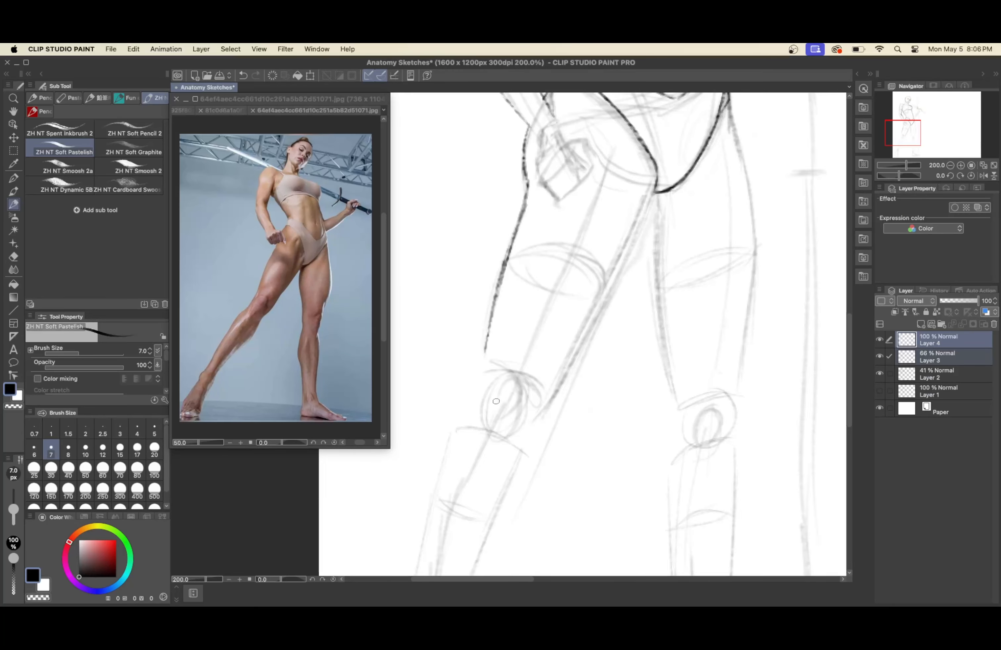
drag(656, 181, 635, 231)
drag(529, 451, 652, 192)
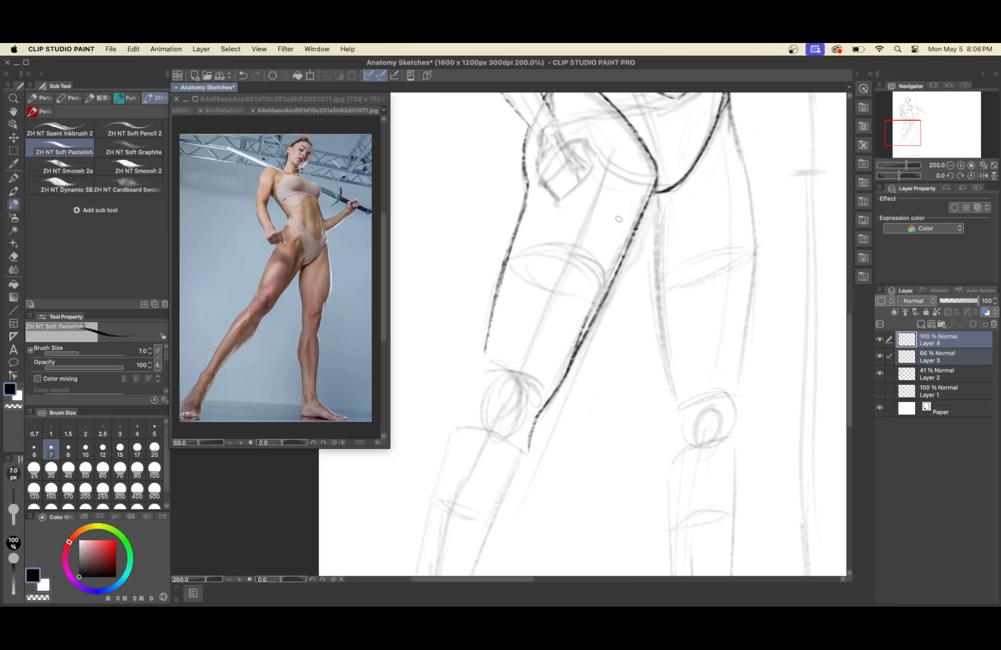
drag(573, 341, 583, 300)
mouse_move(547, 405)
mouse_down()
mouse_move(521, 472)
mouse_move(570, 359)
mouse_up()
drag(528, 439, 568, 374)
- Draw the outer contour of the extended leg's knee and shin down to the ankle
scroll(568, 374, down, 8)
scroll(568, 374, left, 3)
drag(548, 207, 500, 321)
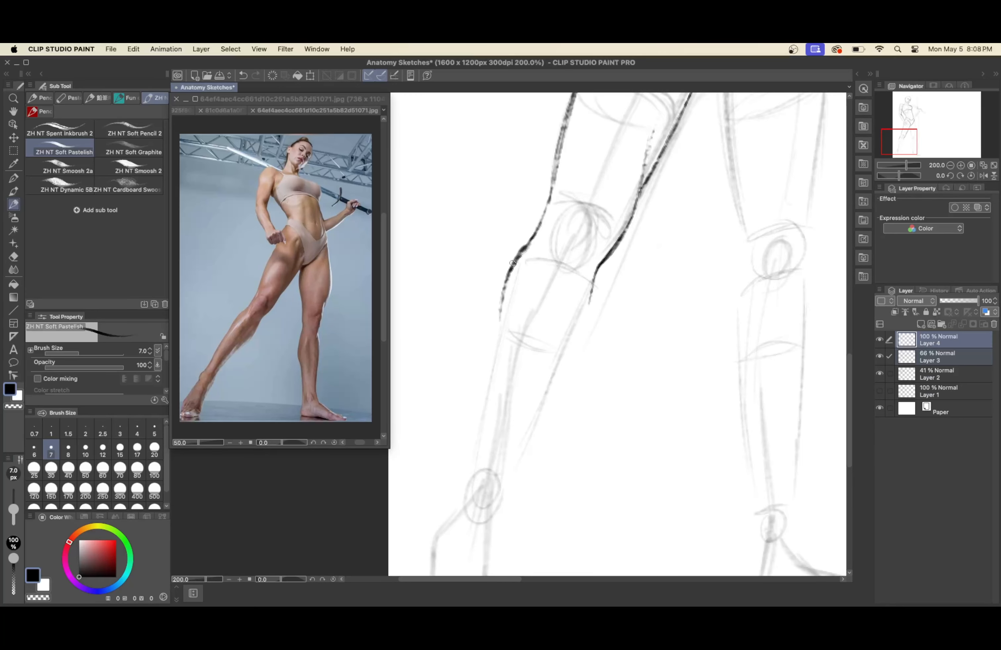
key(ctrl+z)
drag(530, 241, 468, 471)
drag(494, 340, 470, 467)
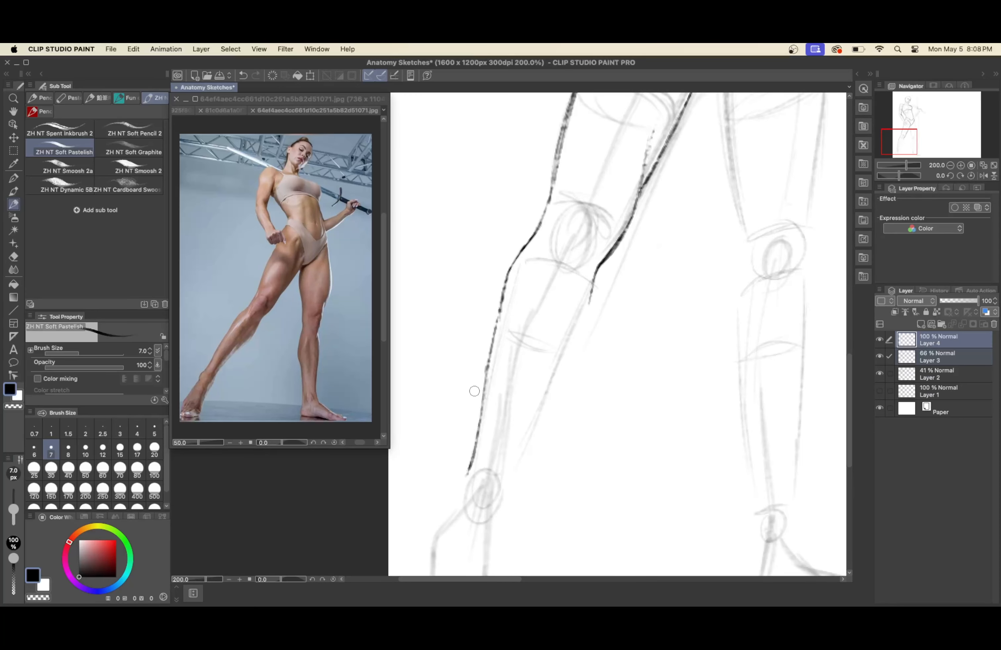
- Draw the inner calf contour of the extended leg from the knee to the ankle
mouse_move(594, 276)
mouse_down()
mouse_move(588, 323)
mouse_move(502, 486)
mouse_up()
drag(587, 317, 549, 402)
key(ctrl+z)
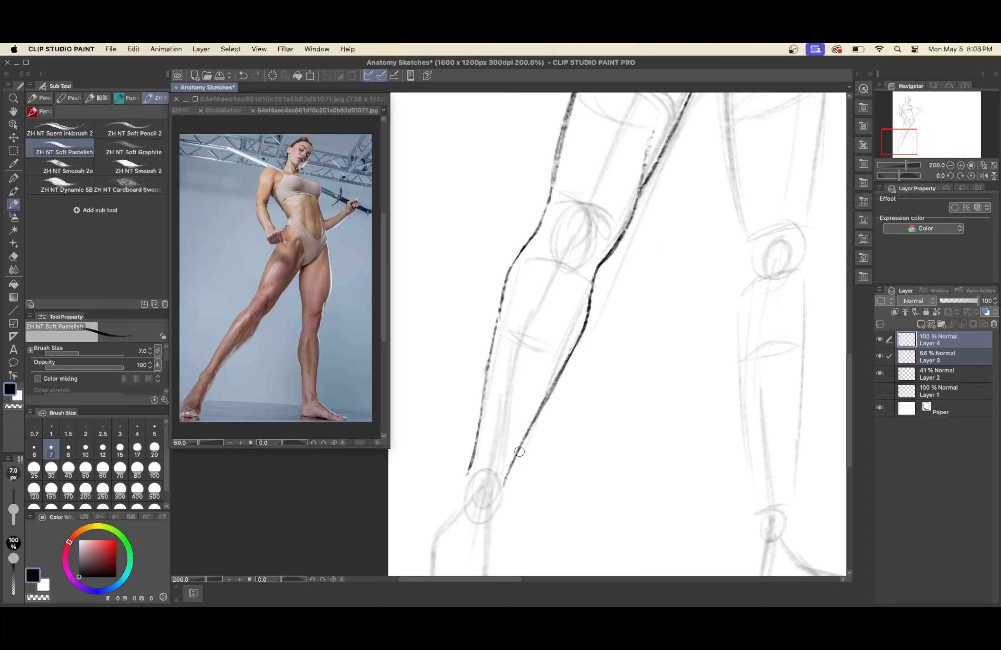
drag(587, 323, 553, 386)
scroll(553, 386, down, 3)
scroll(596, 291, up, 3)
scroll(492, 363, down, 4)
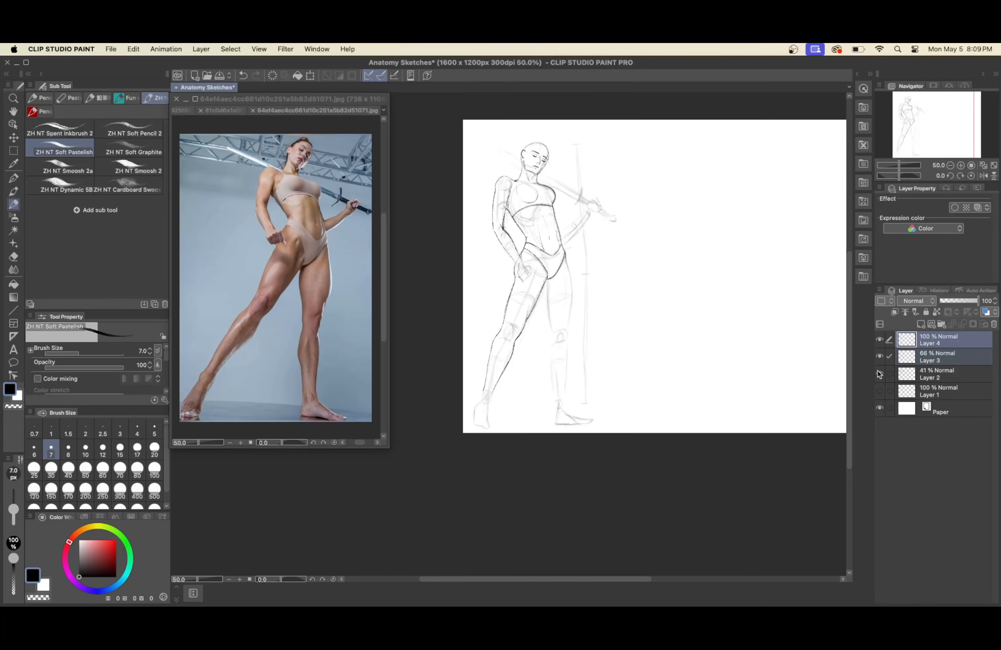
- Outline the extended leg's ankle and foot, undoing stray strokes and redrawing the toe area
scroll(502, 361, up, 4)
drag(486, 422, 603, 204)
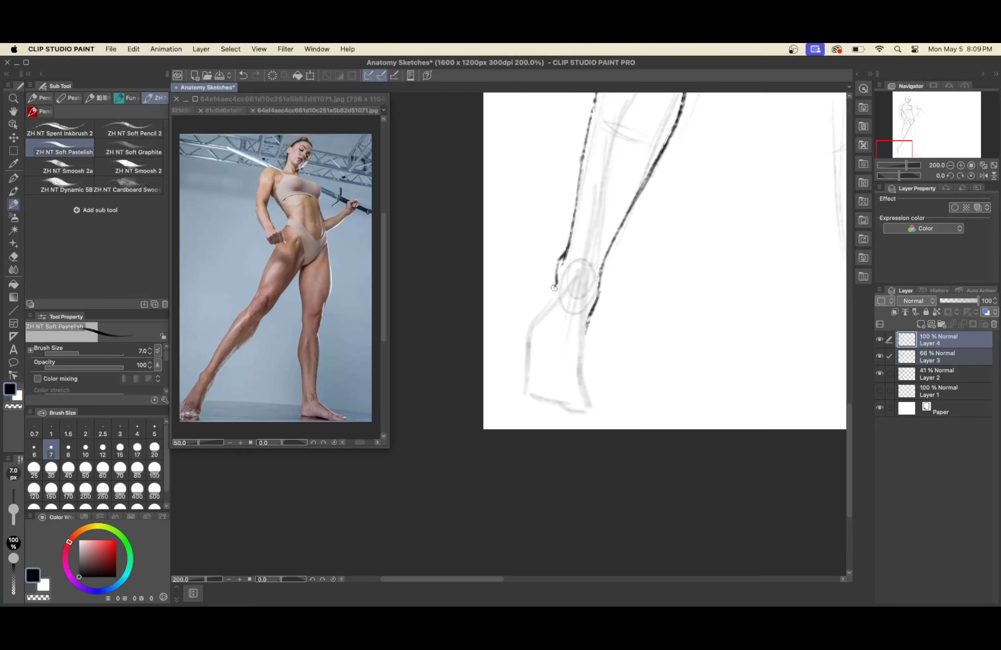
drag(554, 288, 515, 379)
drag(588, 319, 570, 417)
key(super+z)
key(super+z)
key(super+z)
key(super+z)
key(super+z)
key(super+z)
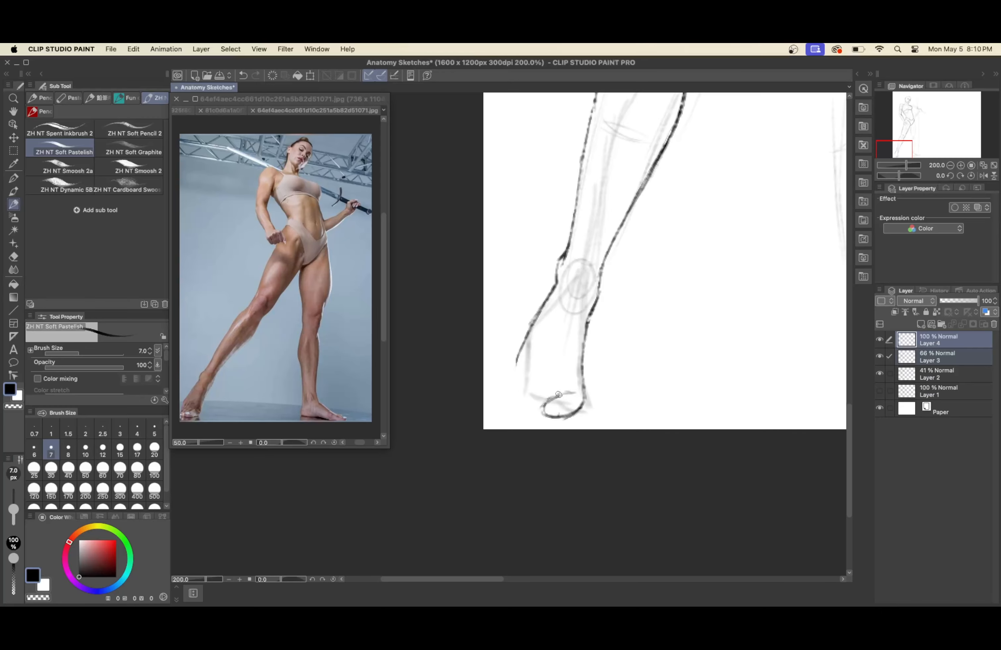
drag(516, 365, 522, 397)
scroll(549, 296, down, 4)
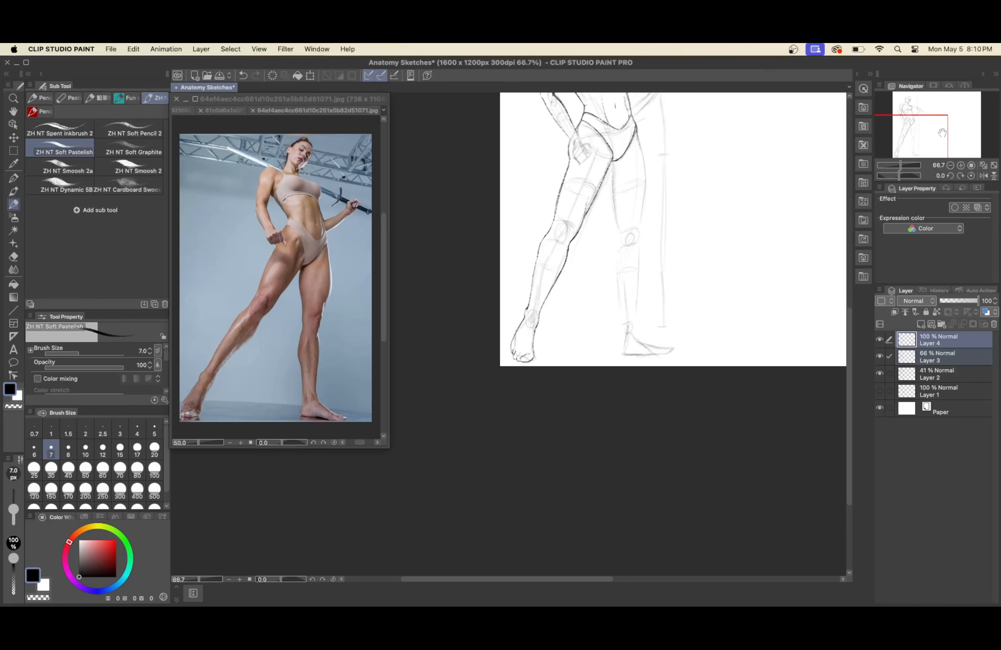
- Outline both sides of the standing leg's thigh from the briefs down to the knee
scroll(591, 253, up, 3)
drag(717, 320, 688, 160)
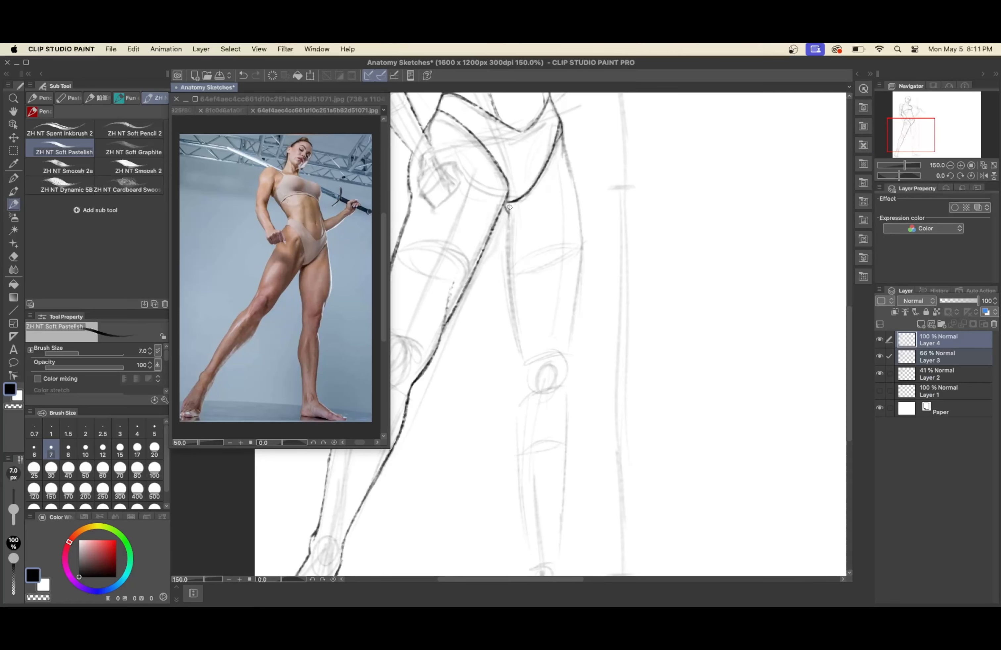
mouse_move(509, 207)
mouse_down()
mouse_move(506, 288)
mouse_move(518, 359)
mouse_up()
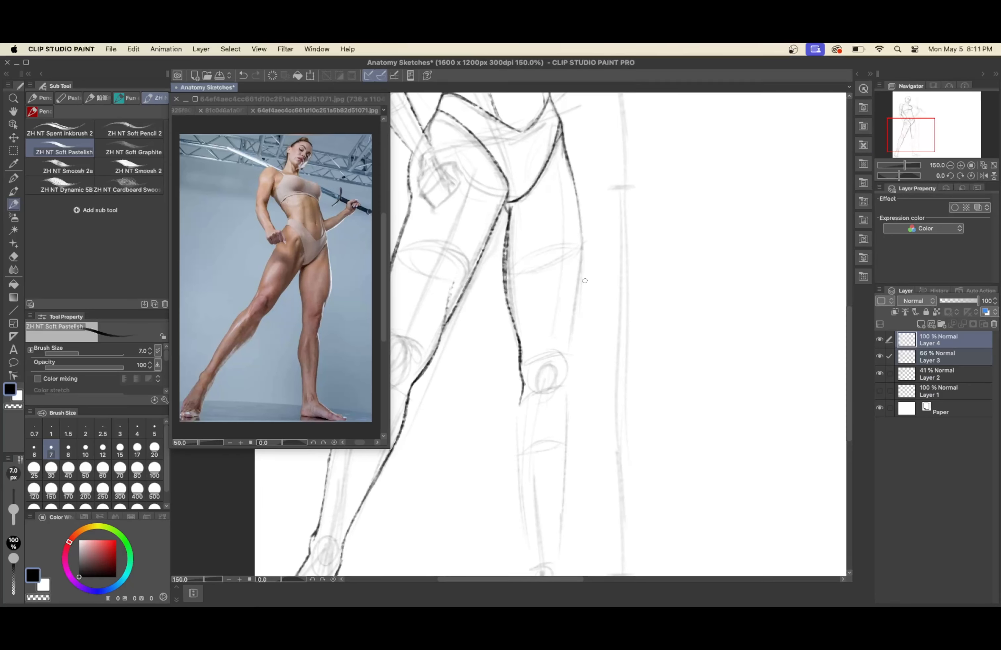
drag(567, 163, 576, 332)
drag(572, 373, 568, 398)
drag(568, 398, 582, 210)
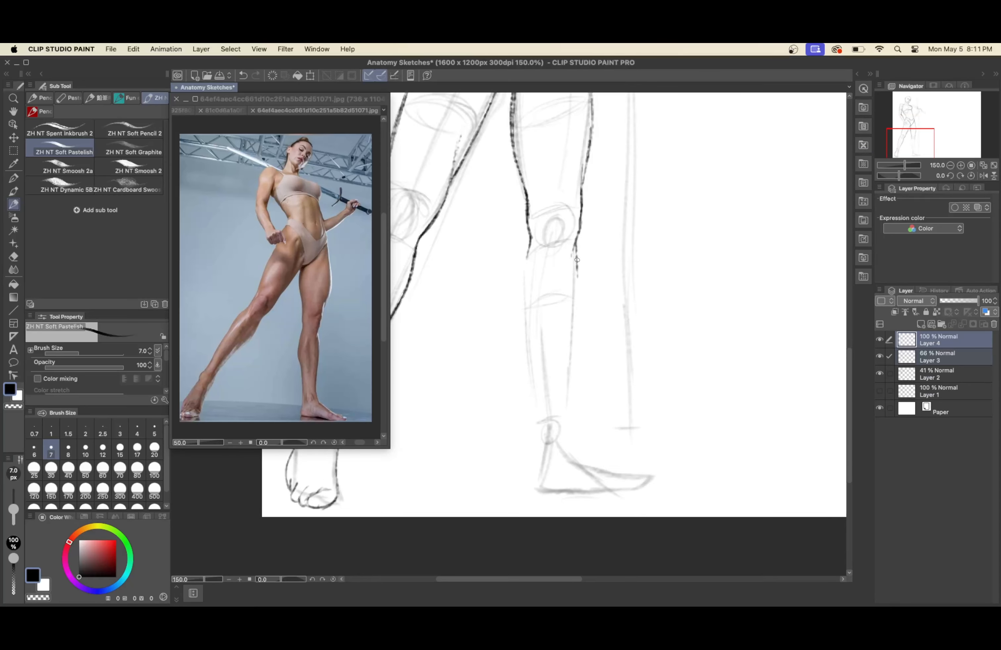
- Outline the standing leg's calf and foot, and add small knee, shin and ankle detail lines
drag(565, 439, 577, 315)
mouse_move(530, 238)
mouse_down()
mouse_move(520, 344)
mouse_move(538, 428)
mouse_up()
scroll(536, 422, down, 5)
drag(526, 384, 531, 323)
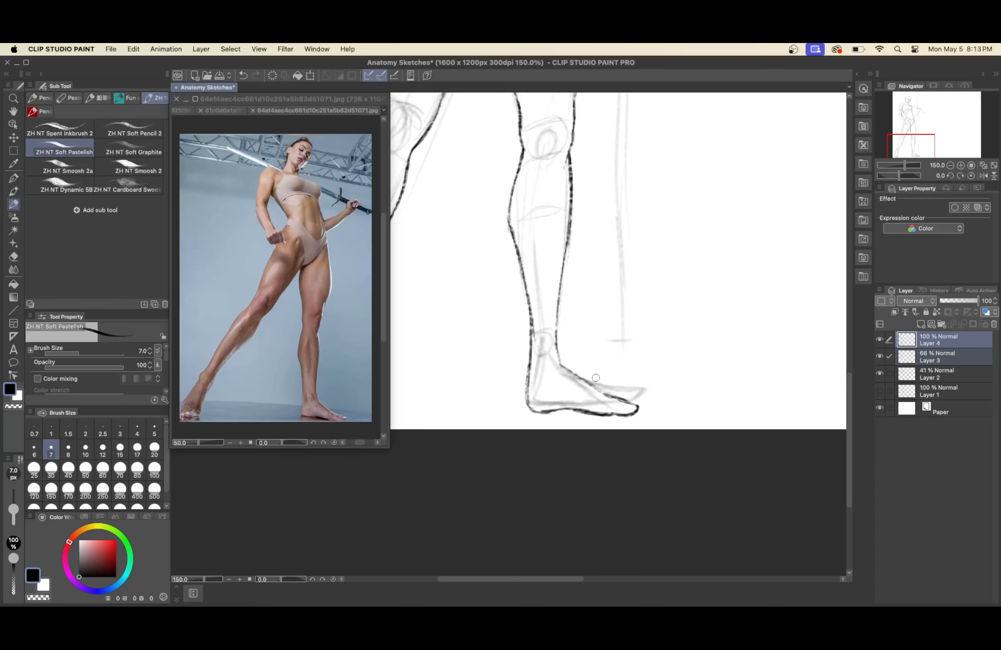
scroll(596, 378, up, 8)
scroll(578, 249, down, 5)
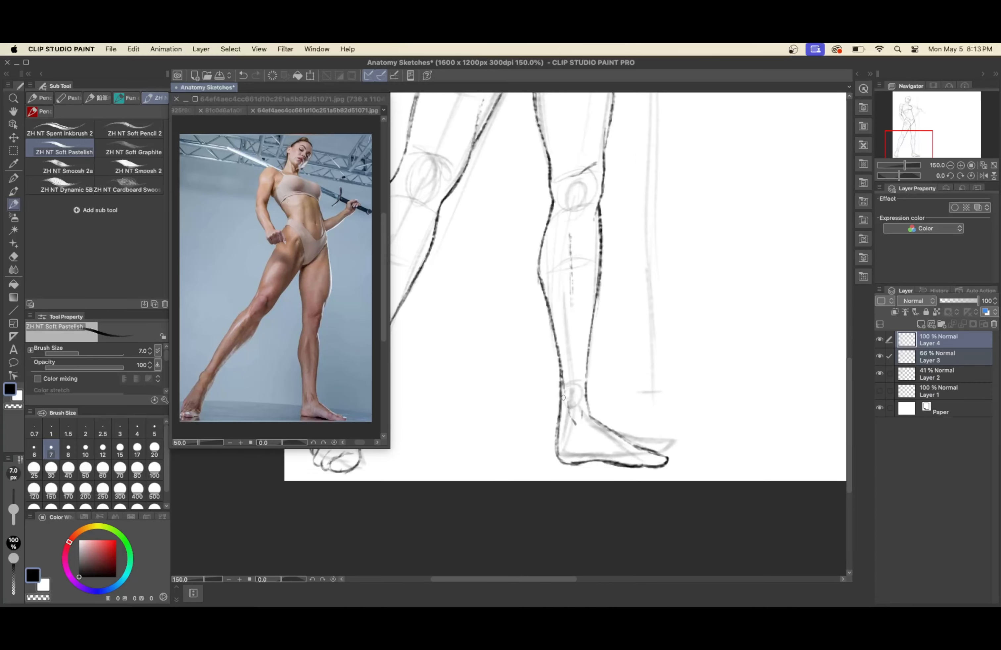
- Add short muscle detail lines to both thighs and around the extended leg's knee, toggling the construction layers to check them
scroll(563, 397, left, 6)
scroll(564, 397, up, 3)
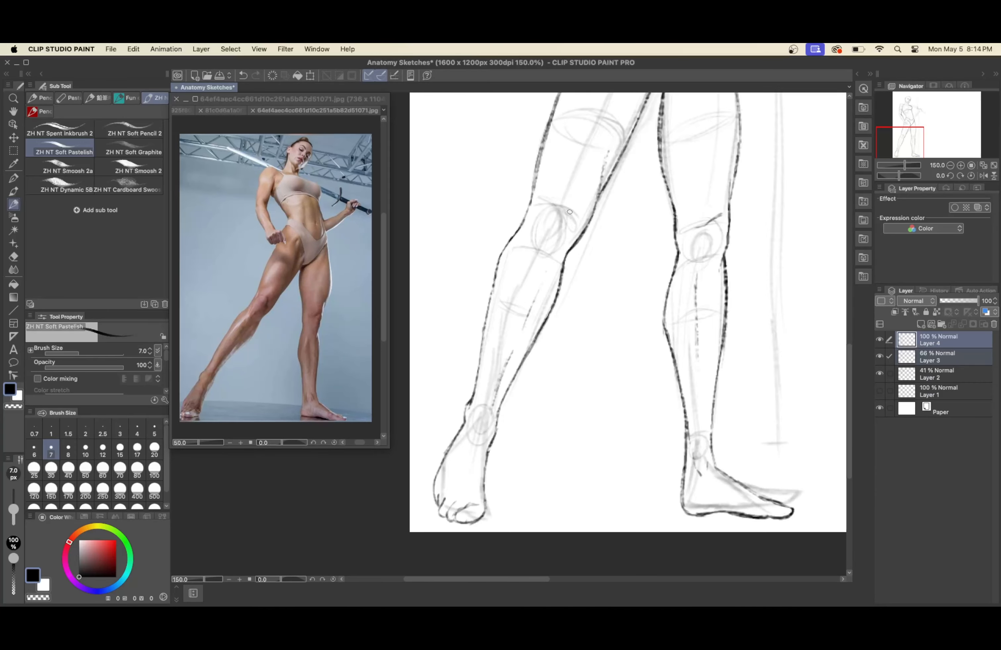
scroll(544, 260, up, 6)
scroll(545, 260, right, 3)
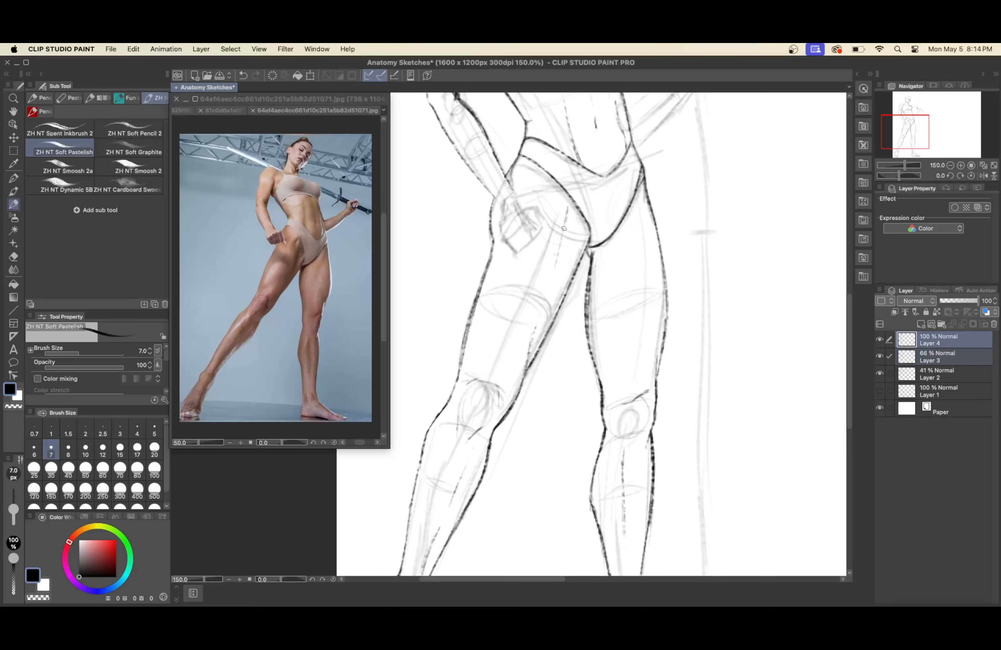
scroll(630, 278, down, 3)
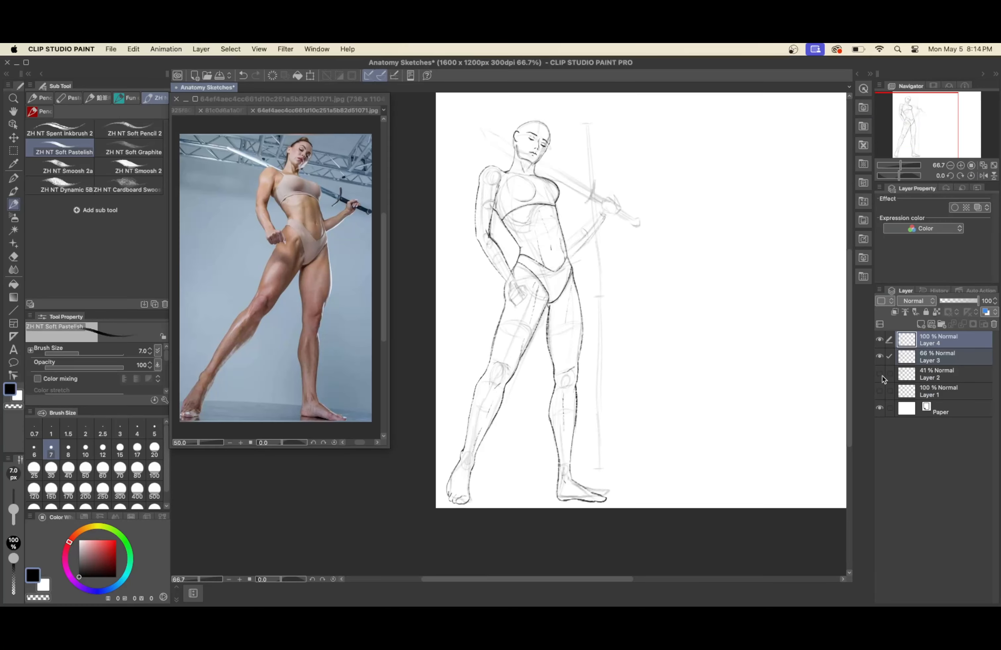
scroll(508, 172, up, 3)
click(880, 357)
click(880, 373)
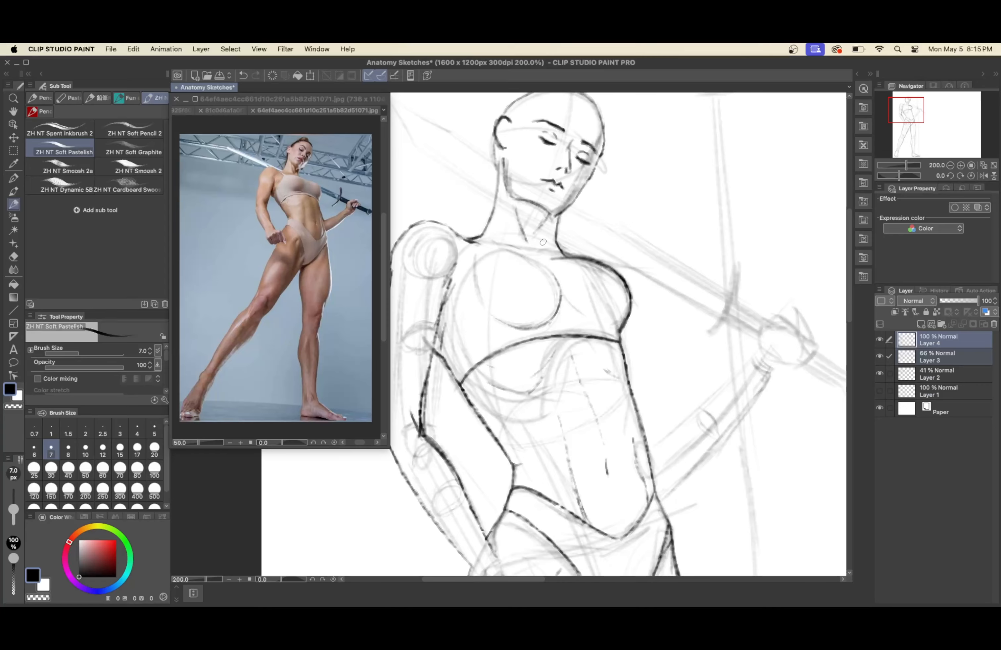
scroll(613, 274, down, 8)
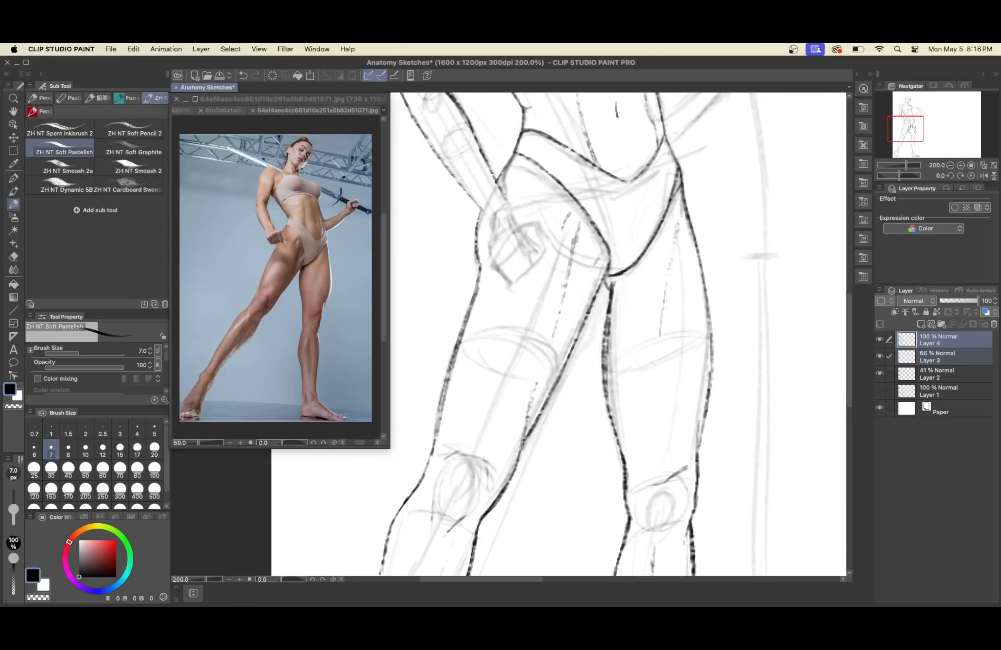
scroll(613, 274, up, 9)
- On Layer 4, lasso the lowered arm's elbow and forearm lines and shift them slightly up toward the shoulder
click(961, 341)
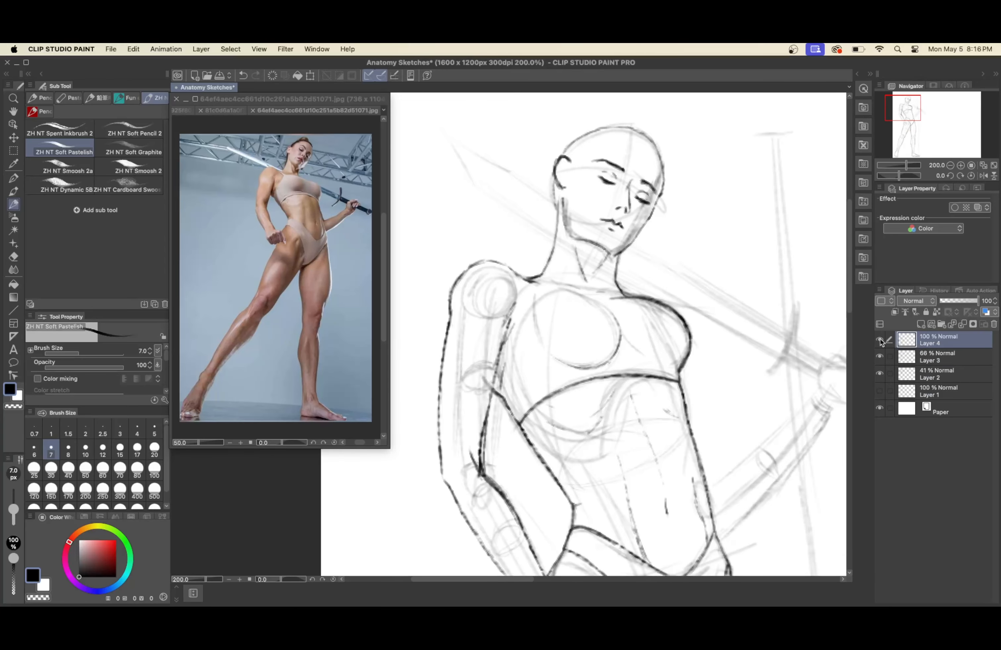
scroll(583, 484, down, 4)
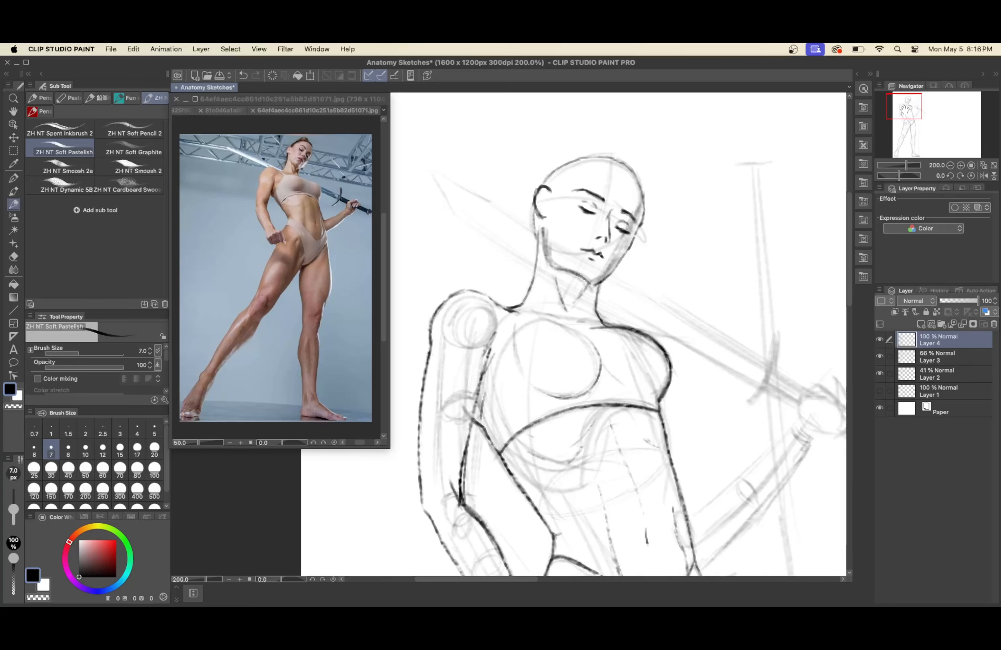
key(m)
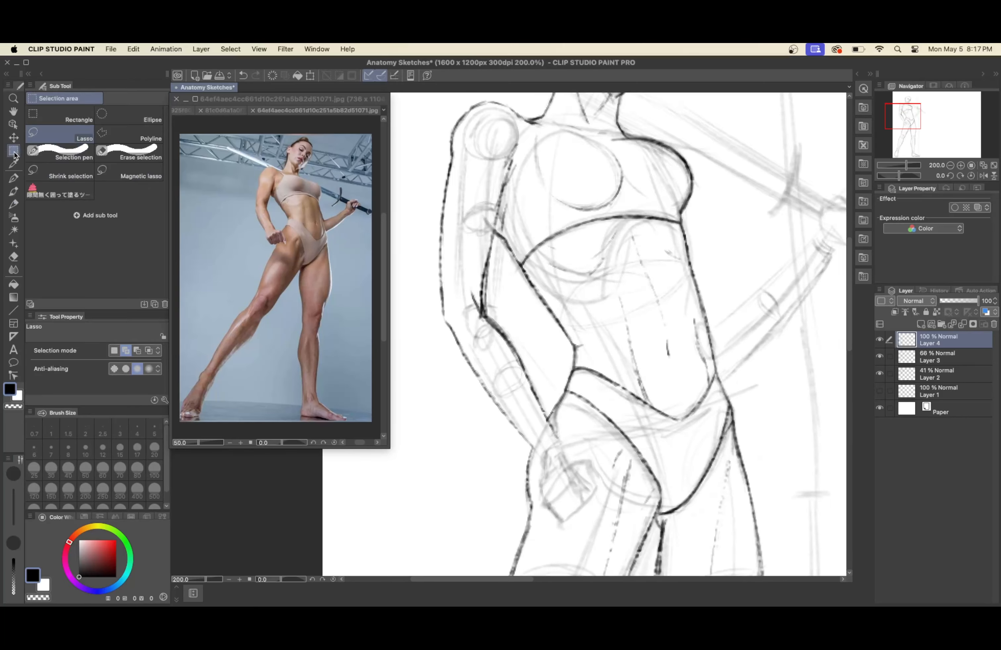
mouse_move(503, 257)
mouse_down()
mouse_move(528, 315)
mouse_move(521, 306)
mouse_up()
key(super+t)
key(Return)
key(super+d)
- Draw the fist resting at the hip with its knuckles, fingers and thumb, undoing stray strokes
key(b)
key(super+z)
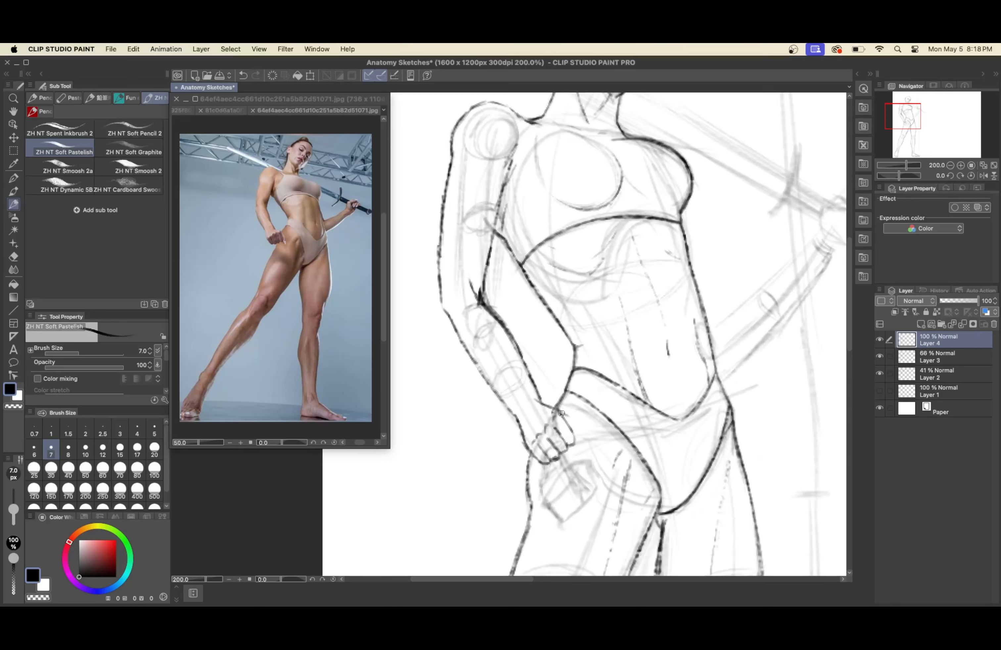
key(super+z)
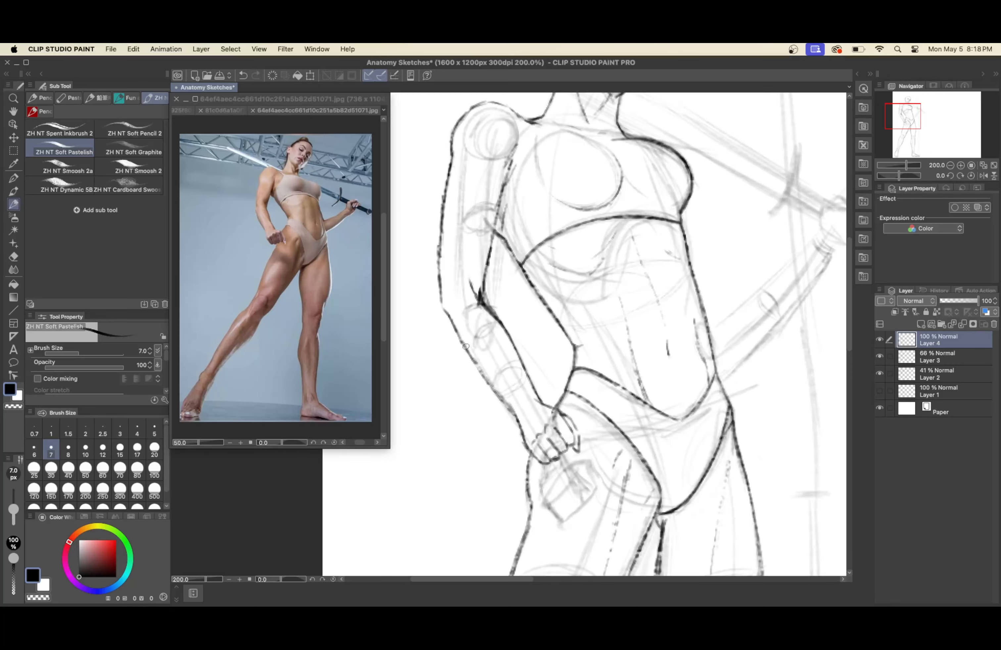
- Lasso the fist at the hip and transform it to a slightly larger size
key(super+minus)
key(super+minus)
key(super+minus)
click(880, 374)
key(super+plus)
key(super+plus)
key(super+plus)
drag(591, 444, 565, 285)
key(m)
mouse_move(487, 292)
mouse_down()
mouse_move(528, 285)
mouse_move(487, 290)
mouse_up()
key(super+t)
click(547, 387)
key(super+d)
- Outline the upper and lower contours of the sword arm's forearm from the waist to the wrist
key(p)
click(880, 356)
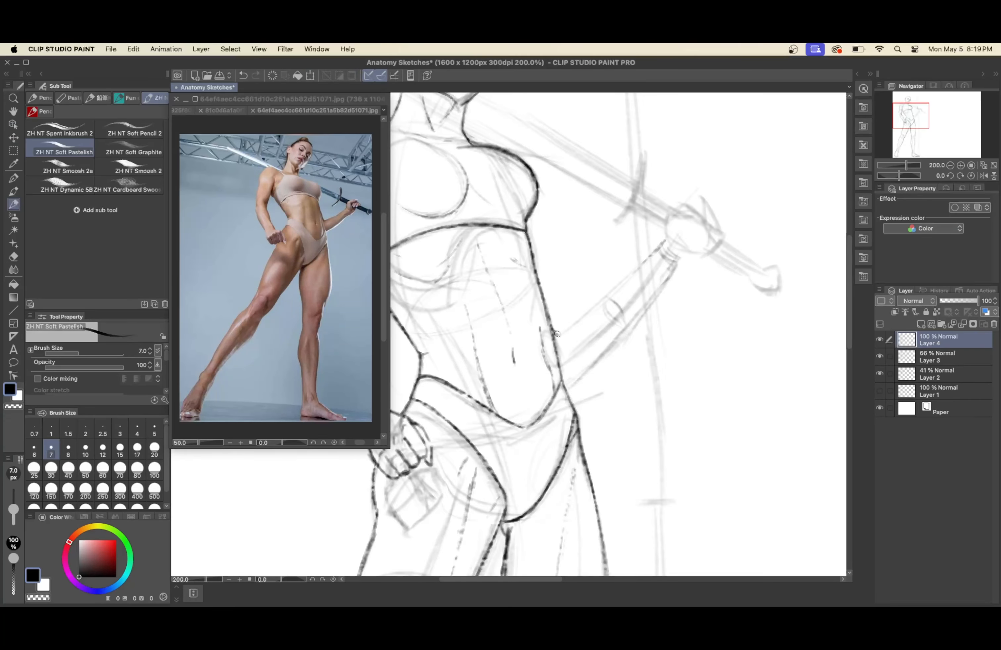
mouse_move(557, 334)
mouse_down()
mouse_move(621, 286)
mouse_move(670, 280)
mouse_move(565, 387)
mouse_up()
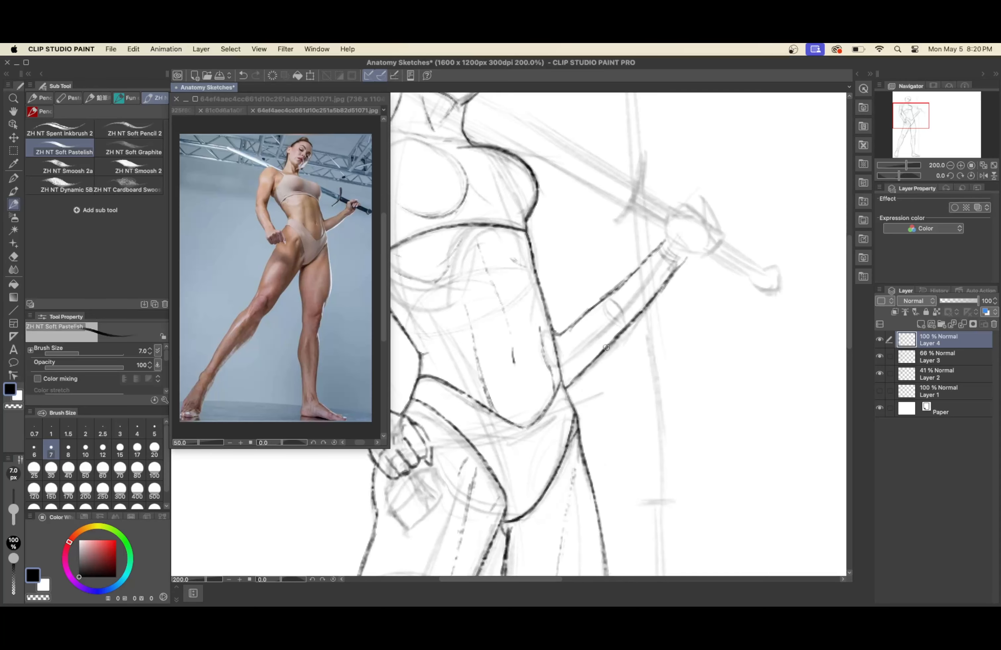
- Hide Layer 3 and draw the hand gripping the sword, along with the grip, pommel and crossguard
click(880, 356)
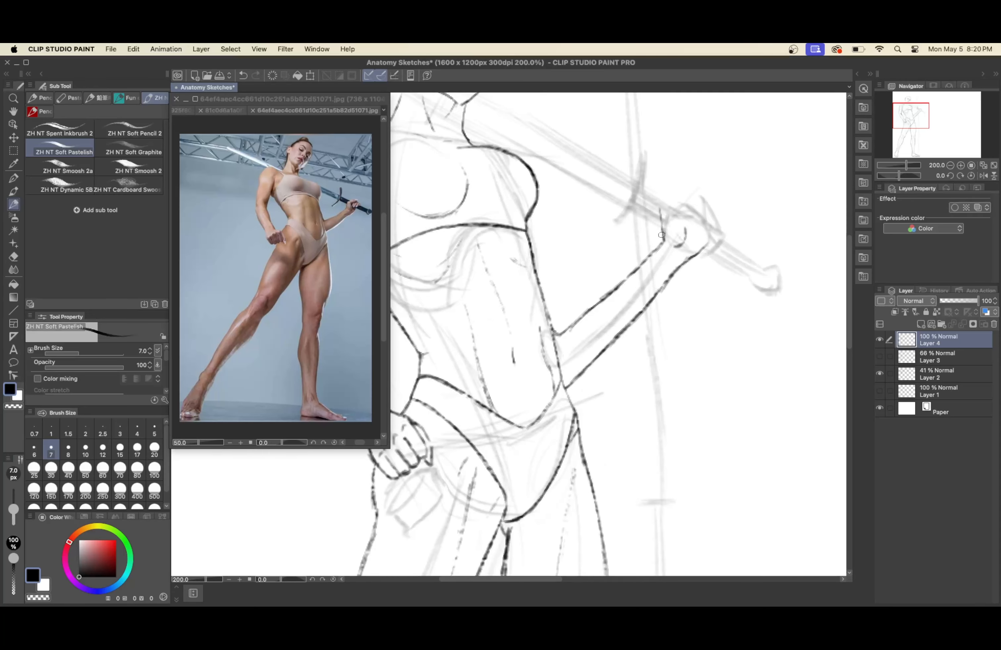
mouse_move(681, 216)
mouse_down()
mouse_move(583, 301)
mouse_move(629, 359)
mouse_move(662, 378)
mouse_up()
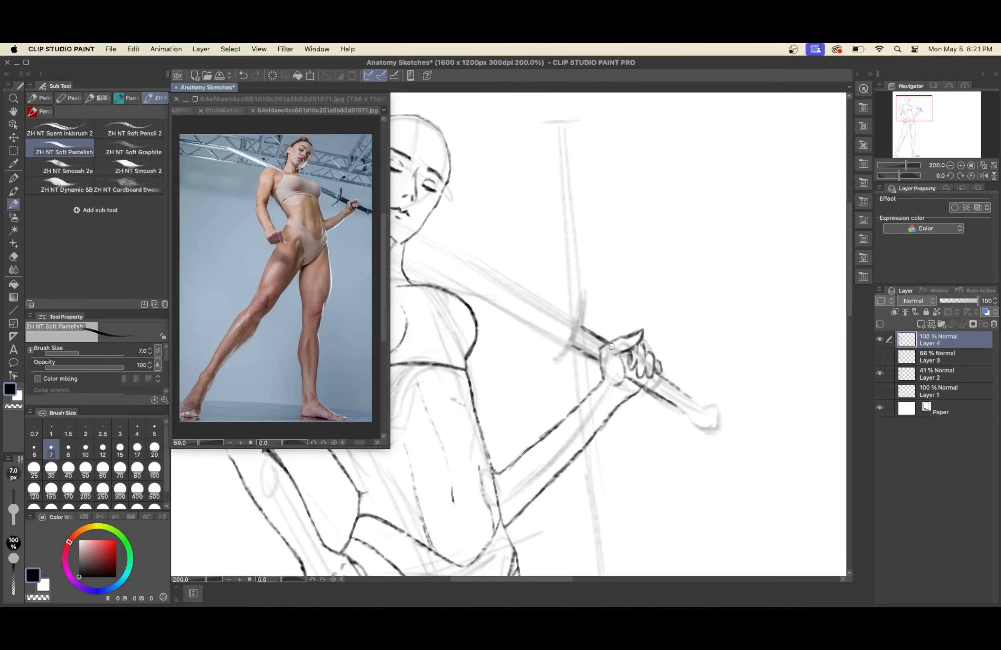
mouse_move(582, 298)
mouse_down()
mouse_move(687, 340)
mouse_move(667, 391)
mouse_up()
key(super+minus)
key(super+minus)
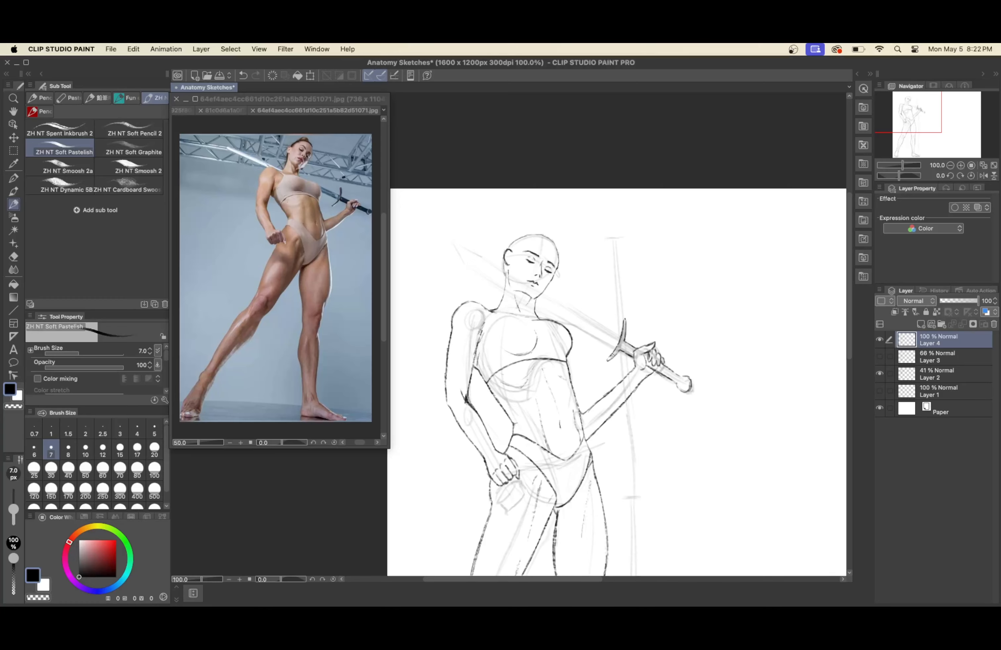
- Lasso the sword's crossguard and transform it to adjust its angle and placement
click(13, 151)
drag(591, 304, 588, 313)
key(super+t)
drag(748, 304, 740, 292)
drag(658, 359, 656, 357)
click(691, 443)
key(super+d)
- Create Layer 5 and draw the sword blade's two long edges behind the neck, redrawing the upper edge
key(p)
key(p)
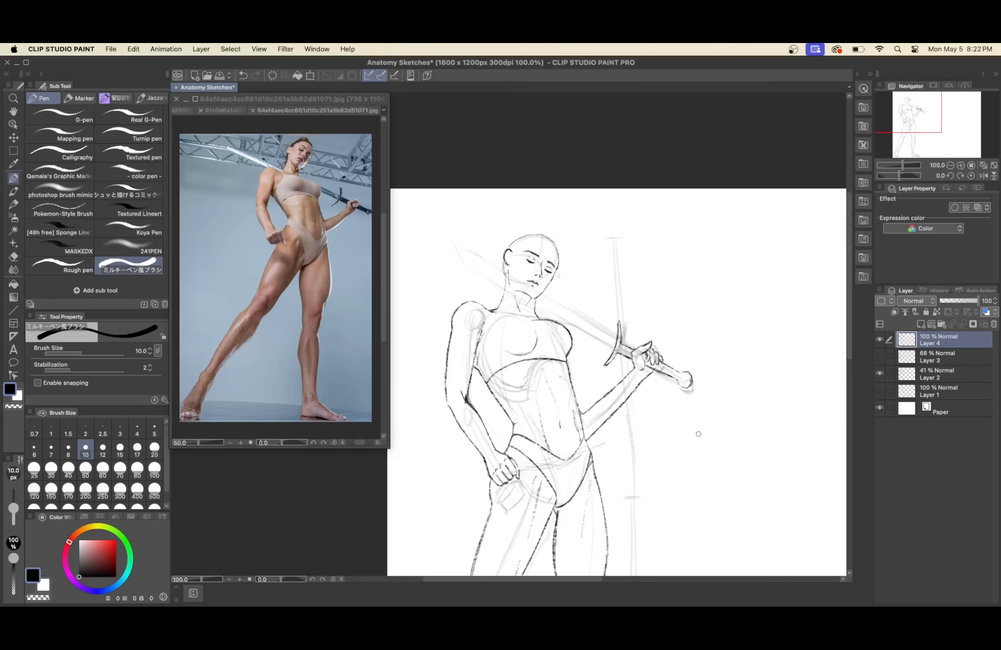
key(super+shift+n)
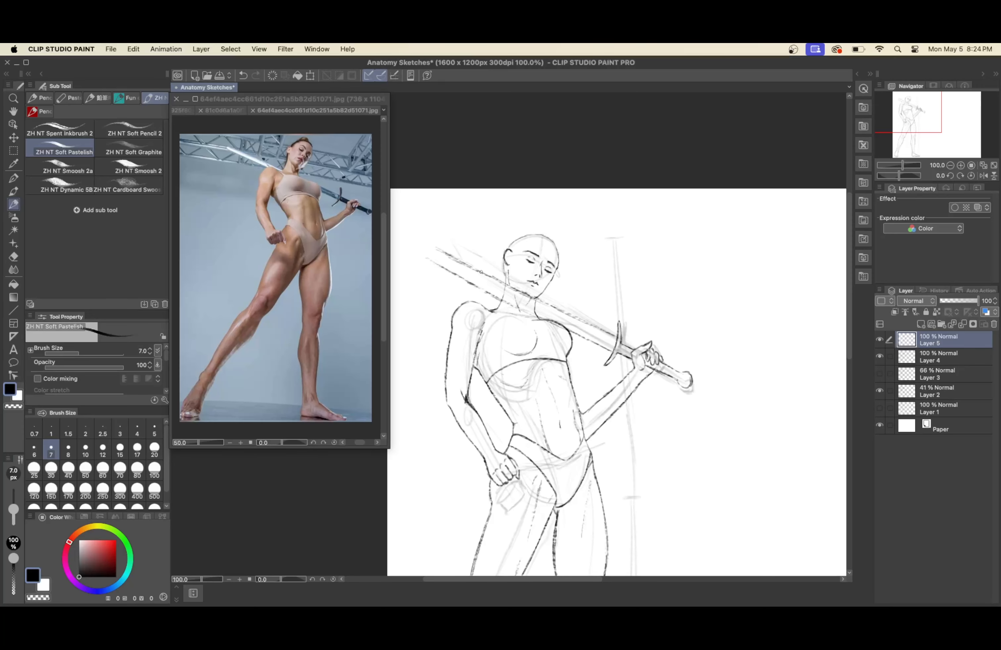
drag(481, 272, 617, 339)
key(super+z)
drag(439, 246, 616, 339)
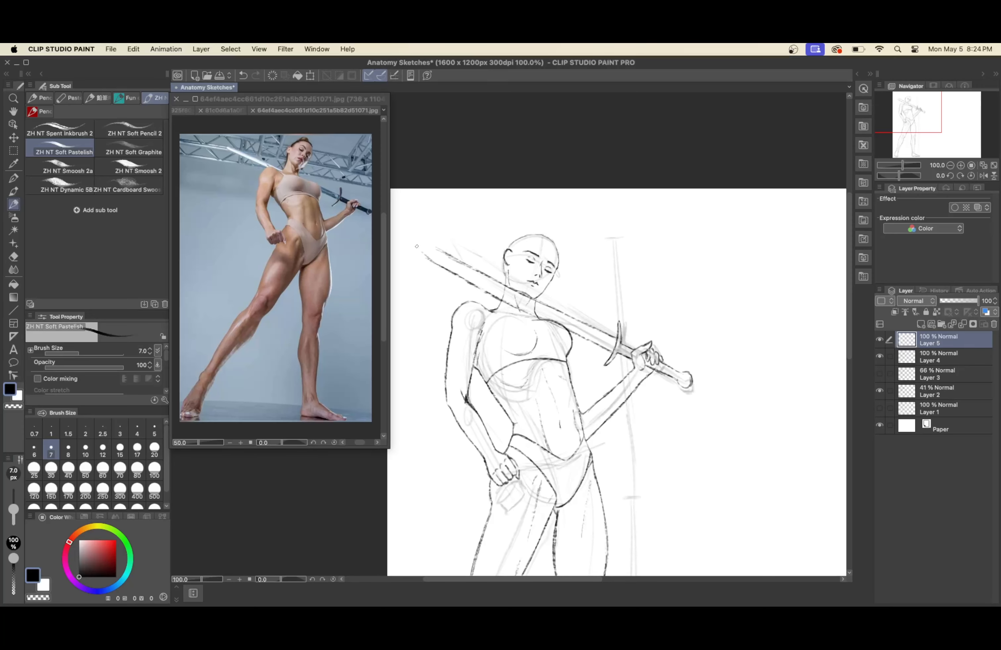
- Draw the blade's pointed tip and refine the blade edges where they meet the neck and shoulder
drag(465, 260, 408, 236)
key(super+minus)
key(super+minus)
key(super+plus)
key(super+plus)
drag(501, 299, 523, 313)
drag(513, 291, 532, 297)
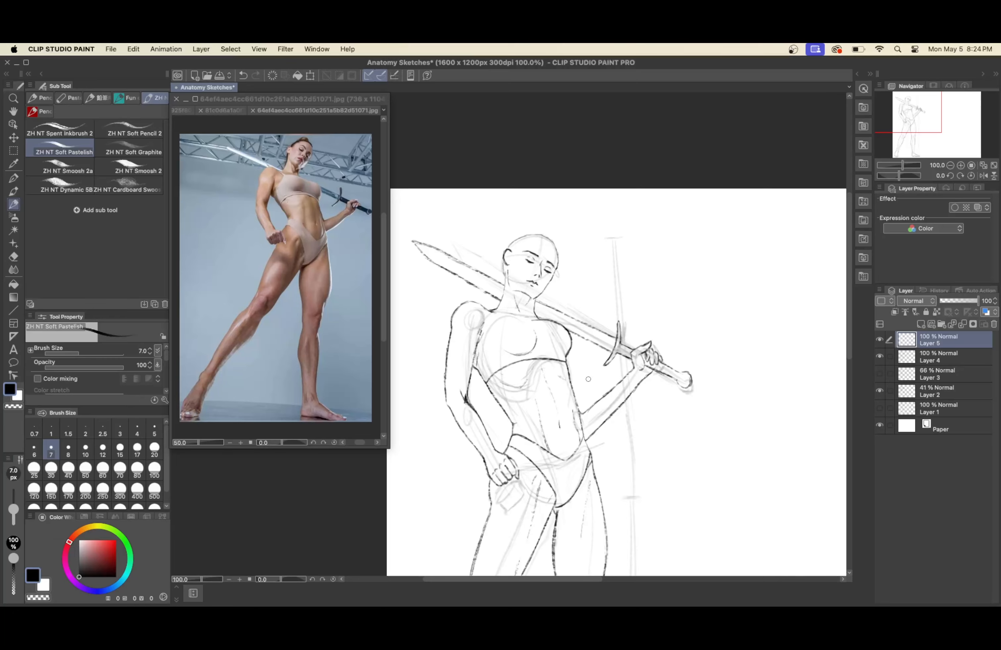
- Hide Layer 2 and add a hair bun and hairline strokes to the head
key(super+minus)
key(super+minus)
key(super+minus)
key(super+plus)
click(879, 391)
key(super+plus)
key(super+plus)
key(super+plus)
key(super+plus)
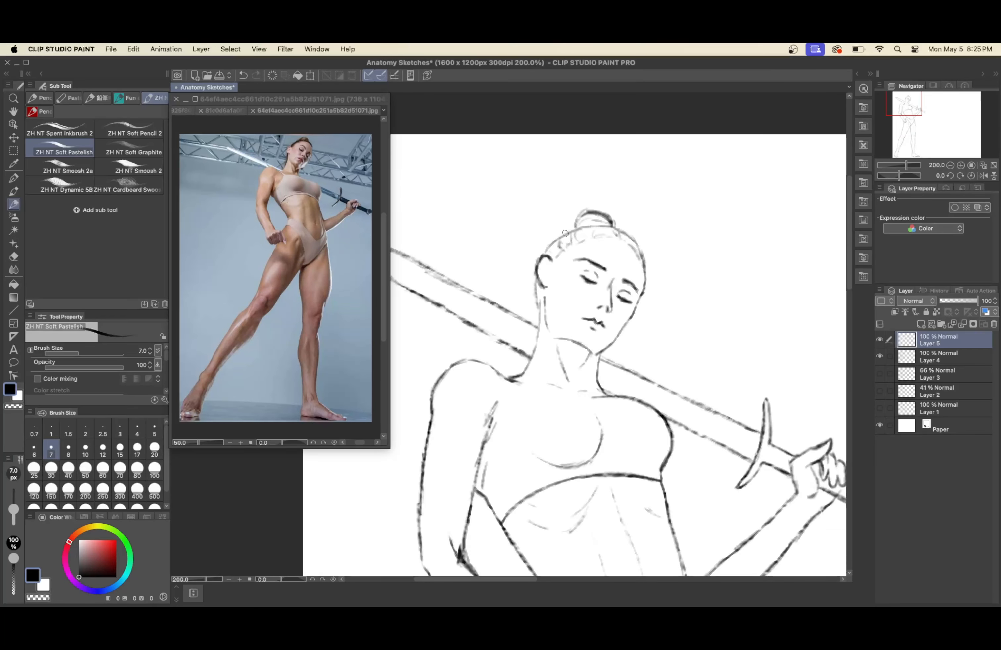
- Review the line art of the torso, arms and legs, and save the drawing
scroll(543, 287, up, 3)
scroll(542, 286, left, 2)
key(super+minus)
key(super+minus)
key(super+minus)
key(super+plus)
key(super+plus)
key(super+plus)
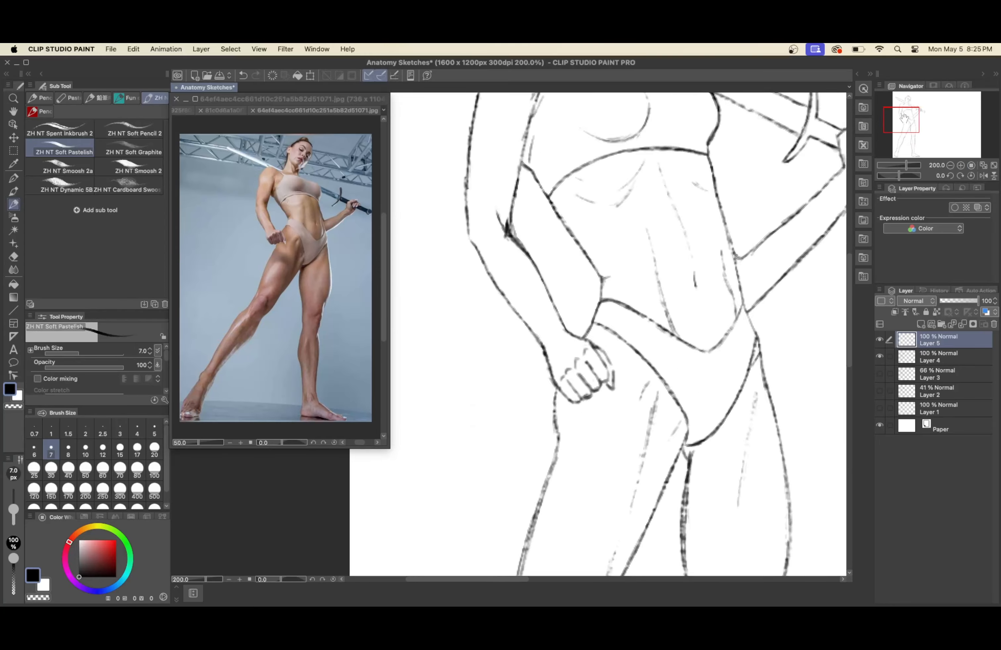
scroll(591, 338, up, 7)
key(super+minus)
key(super+minus)
key(super+minus)
key(super+minus)
key(super+s)
- Draw the top's shoulder strap and armhole edge, and its neckline across the upper chest
click(963, 166)
click(963, 166)
click(963, 166)
click(962, 166)
click(962, 166)
click(962, 166)
click(901, 108)
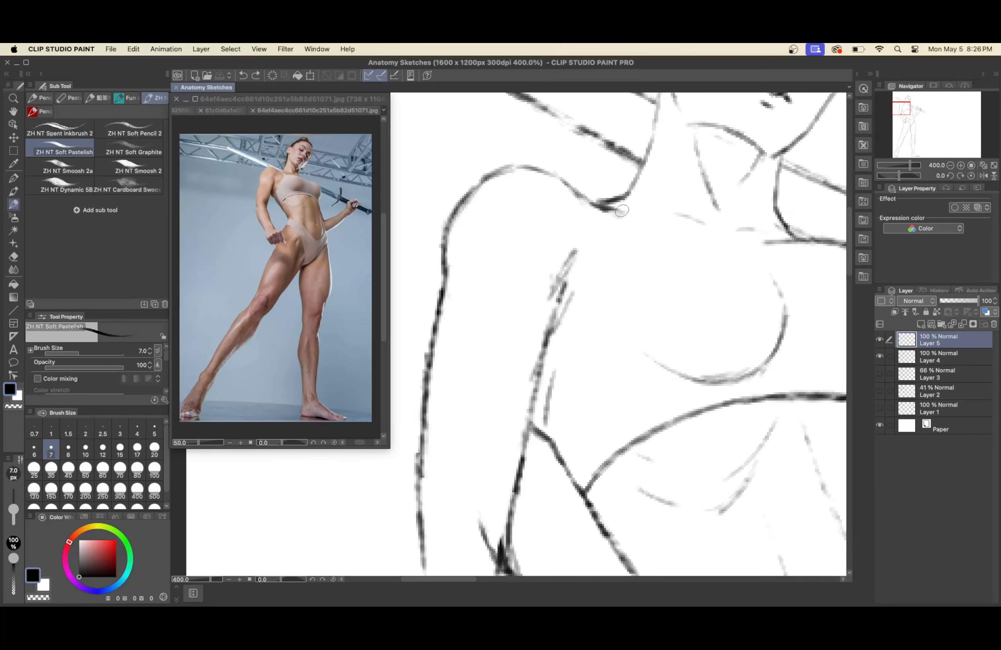
mouse_move(620, 206)
mouse_down()
mouse_move(640, 249)
mouse_move(625, 294)
mouse_up()
drag(553, 444, 612, 319)
drag(638, 270, 595, 336)
click(906, 110)
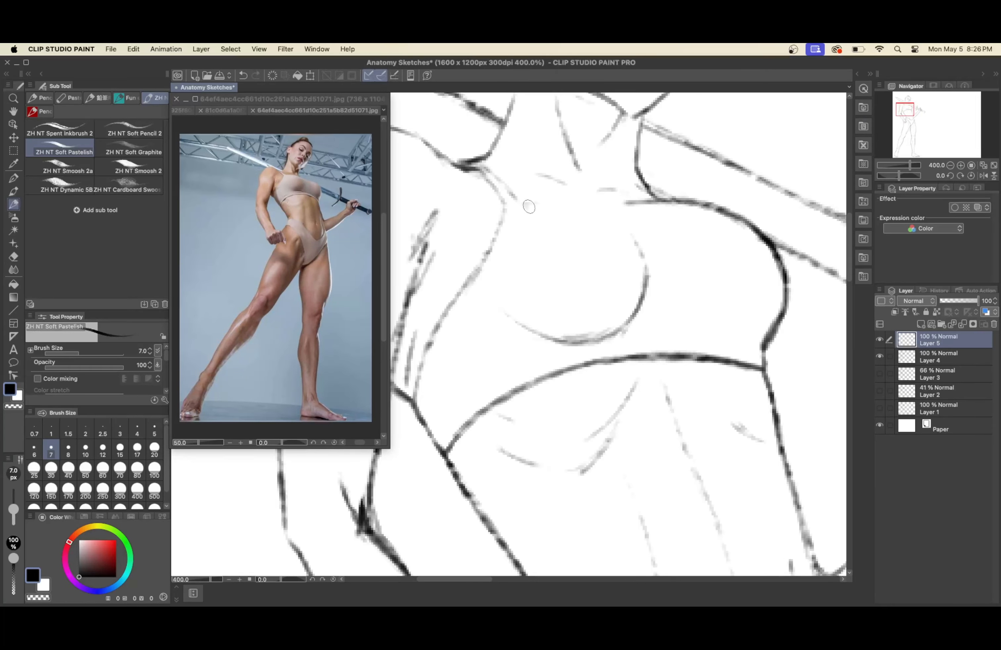
drag(523, 205, 666, 210)
- Check the completed top against the whole figure and save the drawing
key(super+minus)
key(super+minus)
key(super+minus)
key(super+minus)
key(super+minus)
click(962, 166)
click(961, 165)
click(961, 166)
click(910, 110)
key(super+minus)
key(super+minus)
key(super+minus)
key(super+minus)
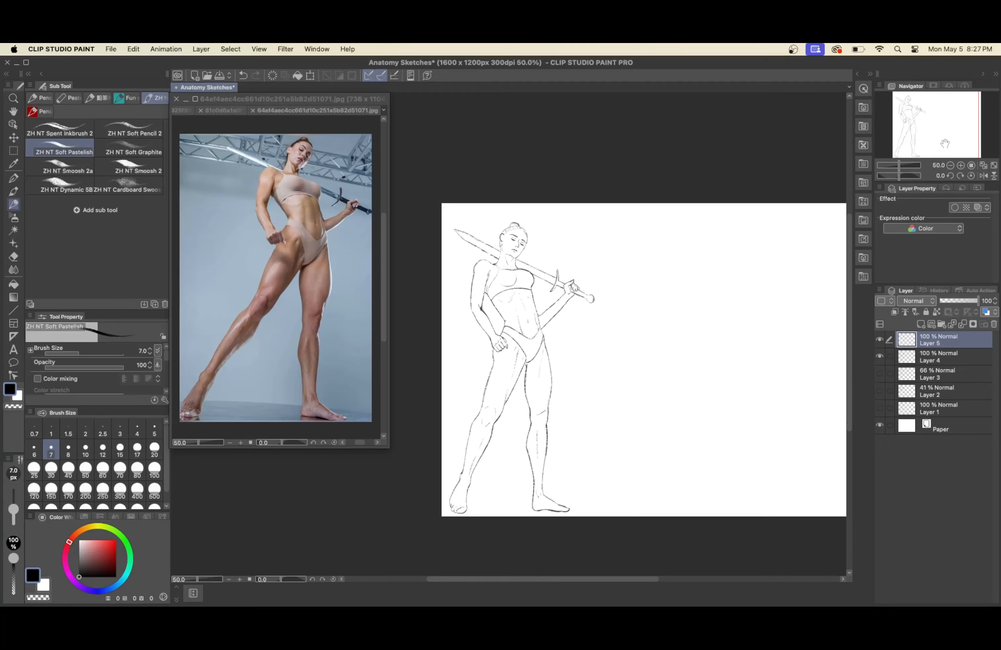
key(super+s)
- Darken the standing leg's inner thigh line below the briefs, and merge Layer 5 down into Layer 4
drag(528, 366, 524, 399)
key(super+plus)
key(super+plus)
key(super+plus)
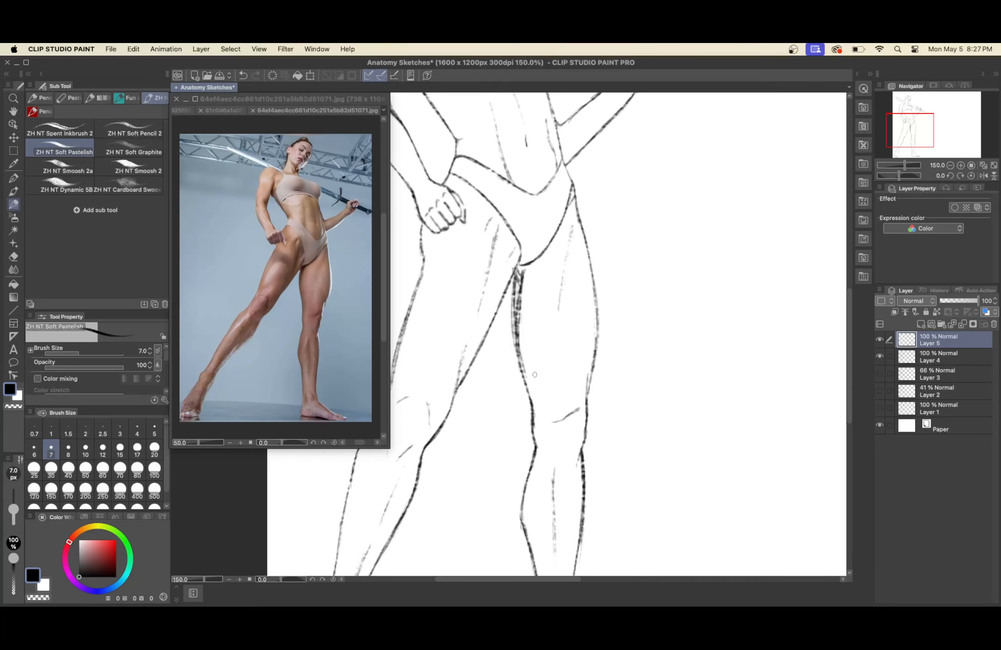
click(995, 323)
- Inspect the merged line art from full view to close-up, and save the drawing
key(super+minus)
key(super+minus)
key(super+minus)
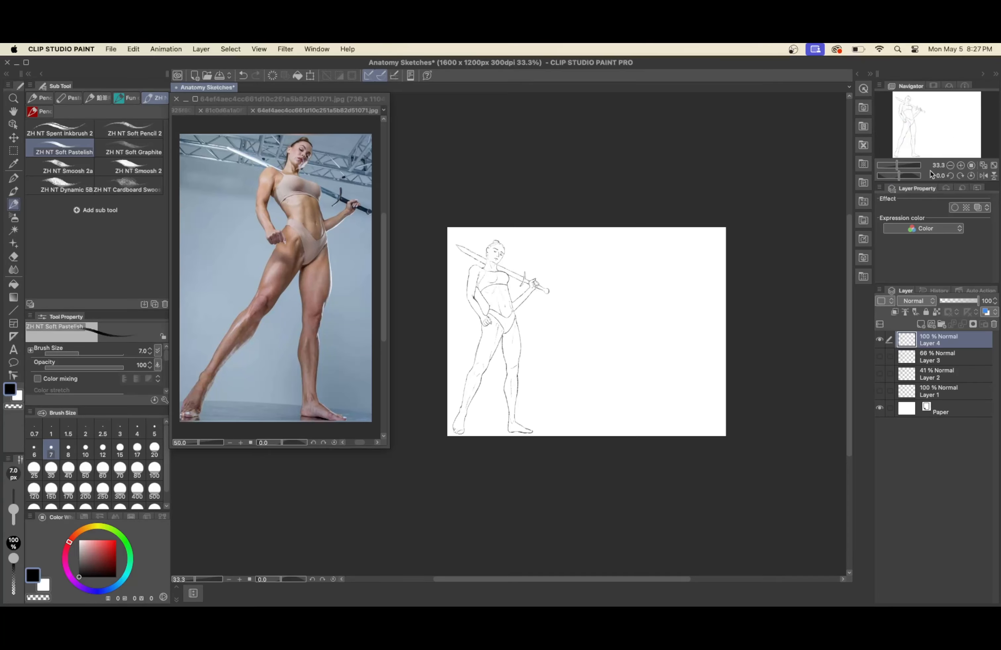
key(super+plus)
key(super+plus)
key(super+plus)
key(super+plus)
key(super+plus)
key(super+plus)
key(super+minus)
key(super+minus)
key(super+minus)
key(super+minus)
key(super+minus)
key(super+minus)
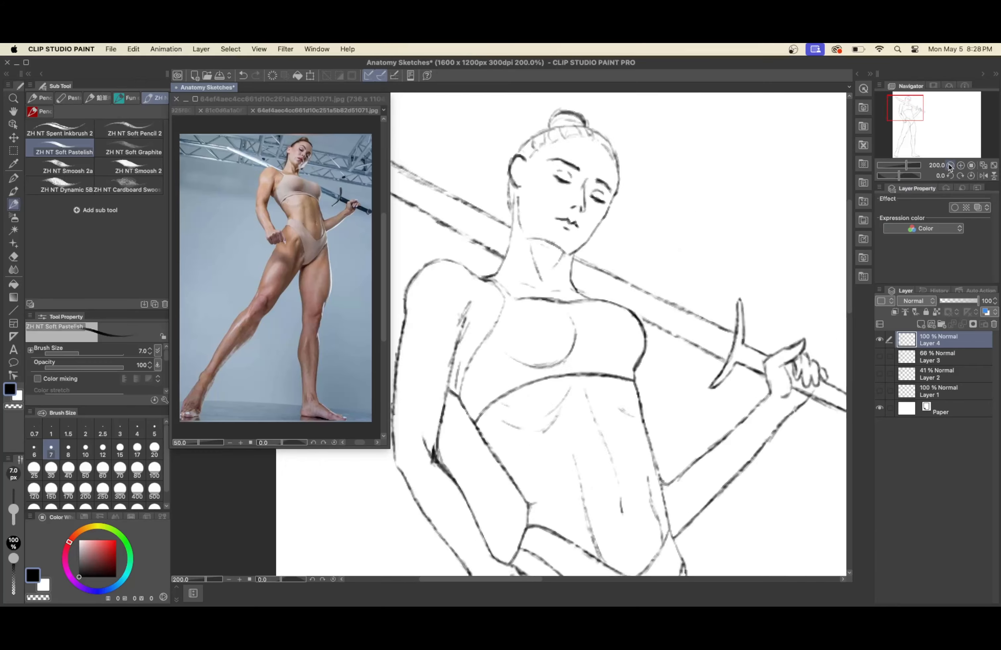
key(super+s)
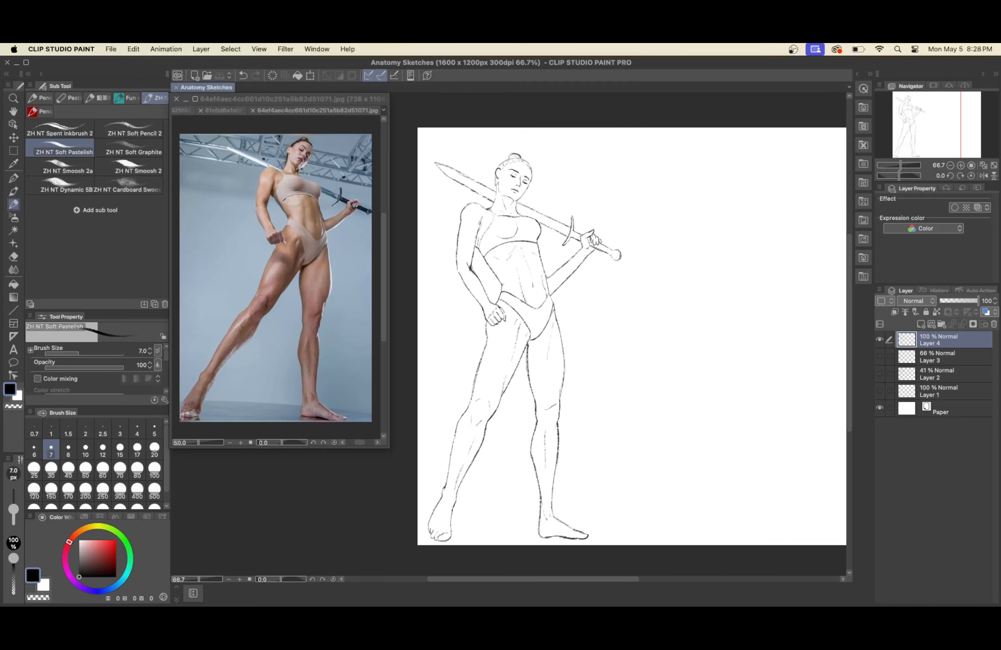
- Create a new layer above the line art and shade the neck below the jaw with a color-mixing brush, undoing a test stroke
key(super+shift+n)
key(b)
drag(486, 240, 506, 292)
key(super+z)
key(super+plus)
key(super+plus)
key(super+plus)
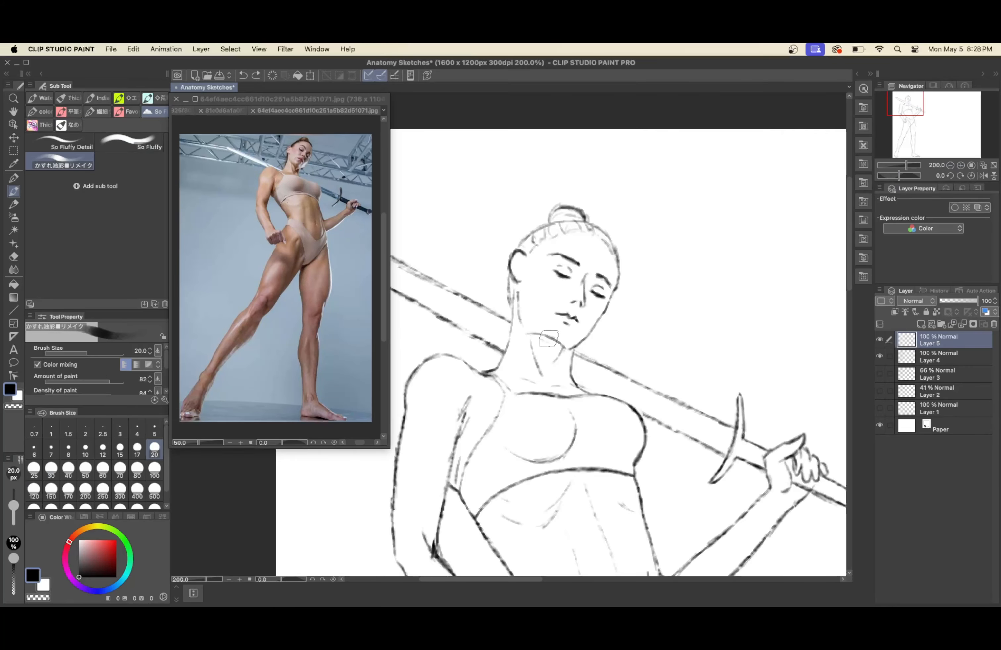
mouse_move(548, 338)
mouse_down()
mouse_move(559, 362)
mouse_move(548, 377)
mouse_move(576, 389)
mouse_move(560, 367)
mouse_move(569, 353)
mouse_move(558, 349)
mouse_move(546, 385)
mouse_move(529, 390)
mouse_move(585, 394)
mouse_up()
- Adjust the brush size and shade the collarbone area at the base of the neck
key(bracketleft)
key(bracketleft)
key(bracketleft)
key(bracketleft)
key(bracketleft)
key(bracketleft)
key(bracketleft)
key(bracketright)
key(bracketright)
key(bracketright)
key(bracketright)
key(bracketright)
key(bracketright)
drag(499, 370, 535, 385)
- Reduce the brush size to 15 and shade the nose, eye area, cheeks and chin of the face
key(bracketleft)
drag(592, 305, 589, 325)
mouse_move(590, 292)
mouse_down()
mouse_move(602, 289)
mouse_move(575, 278)
mouse_up()
drag(568, 330, 575, 352)
drag(612, 254, 601, 283)
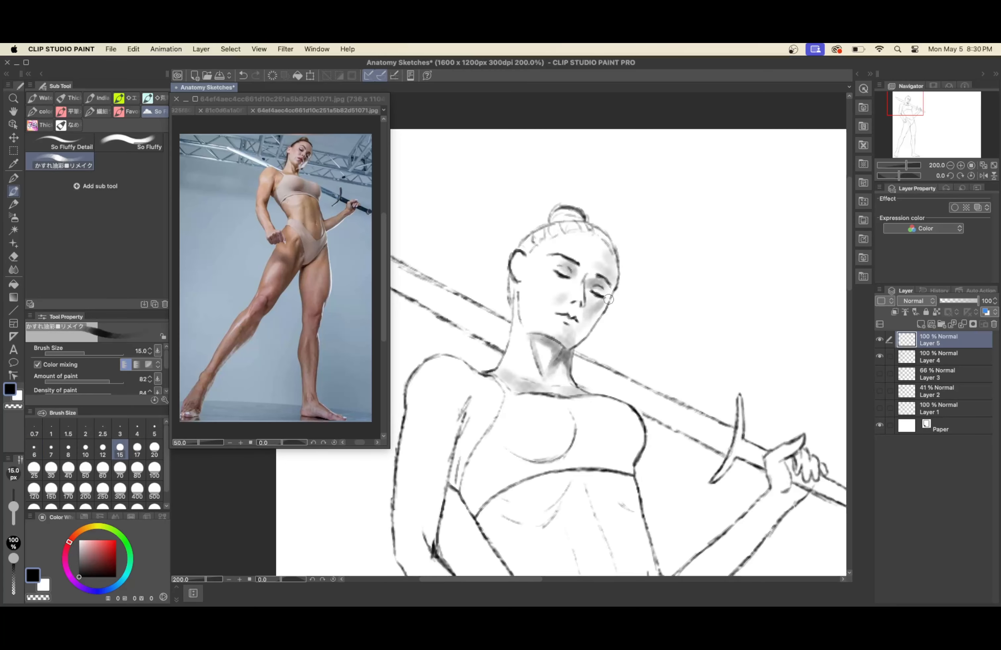
- Shade the inner edge of the bent arm's upper arm, the armpit and the shoulder
scroll(618, 333, down, 5)
drag(481, 391, 464, 456)
drag(508, 302, 471, 438)
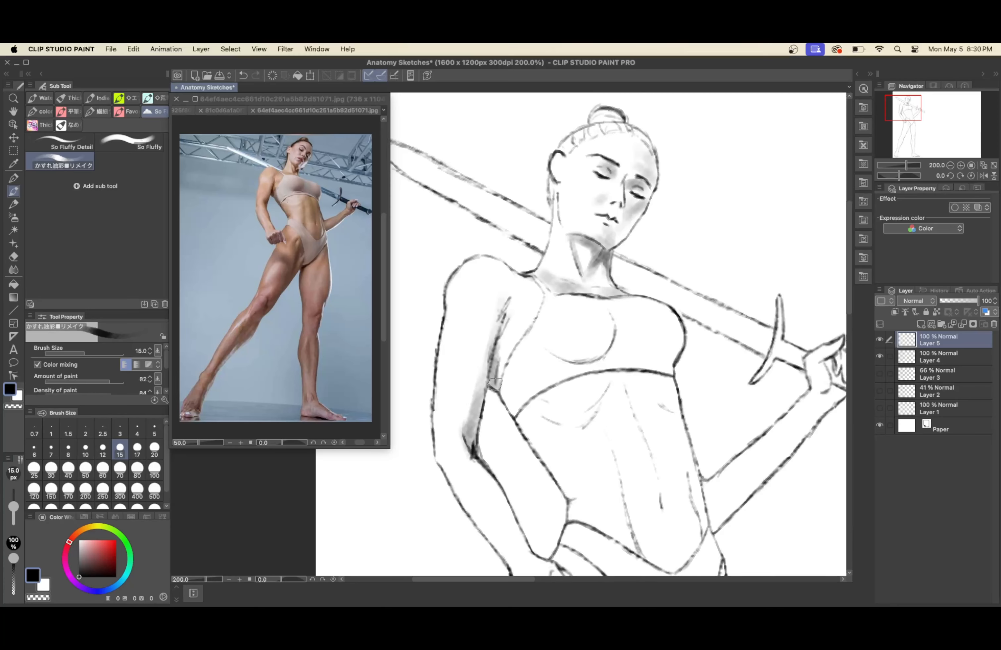
drag(519, 330, 490, 389)
drag(520, 271, 511, 290)
- Shade the bent arm's forearm, the fingers of the fist and the adjacent side of the waist
scroll(444, 411, down, 5)
mouse_move(506, 337)
mouse_down()
mouse_move(481, 439)
mouse_move(545, 427)
mouse_move(550, 491)
mouse_up()
scroll(550, 490, up, 5)
drag(503, 359, 453, 442)
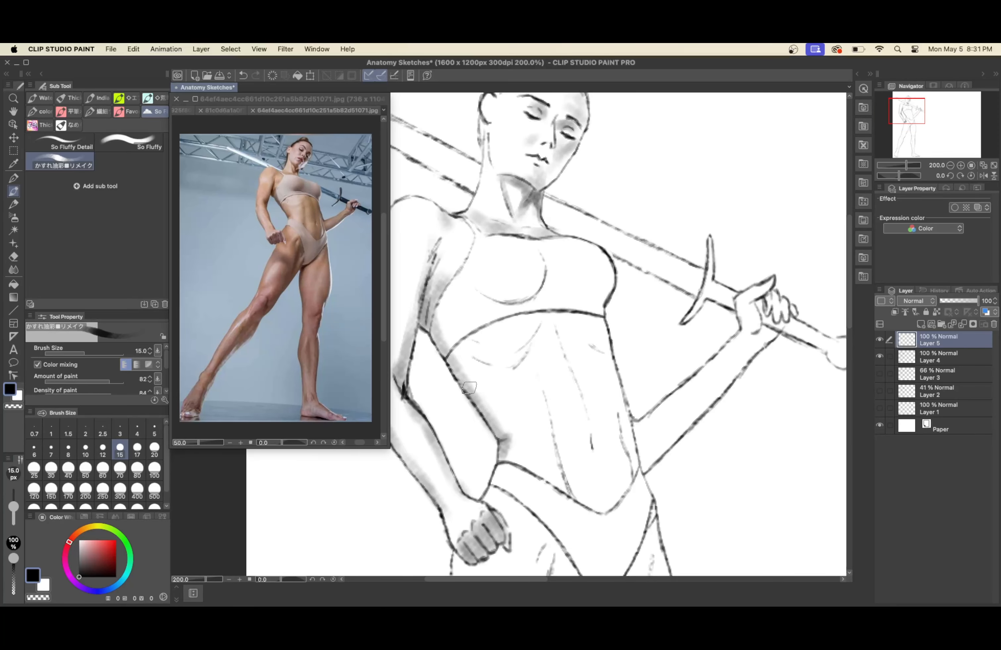
- Shade the ribs, abdominal muscles and lower belly, and darken the navel with the brush size reduced to 7
mouse_move(474, 376)
mouse_down()
mouse_move(534, 344)
mouse_move(591, 448)
mouse_up()
drag(598, 509, 616, 479)
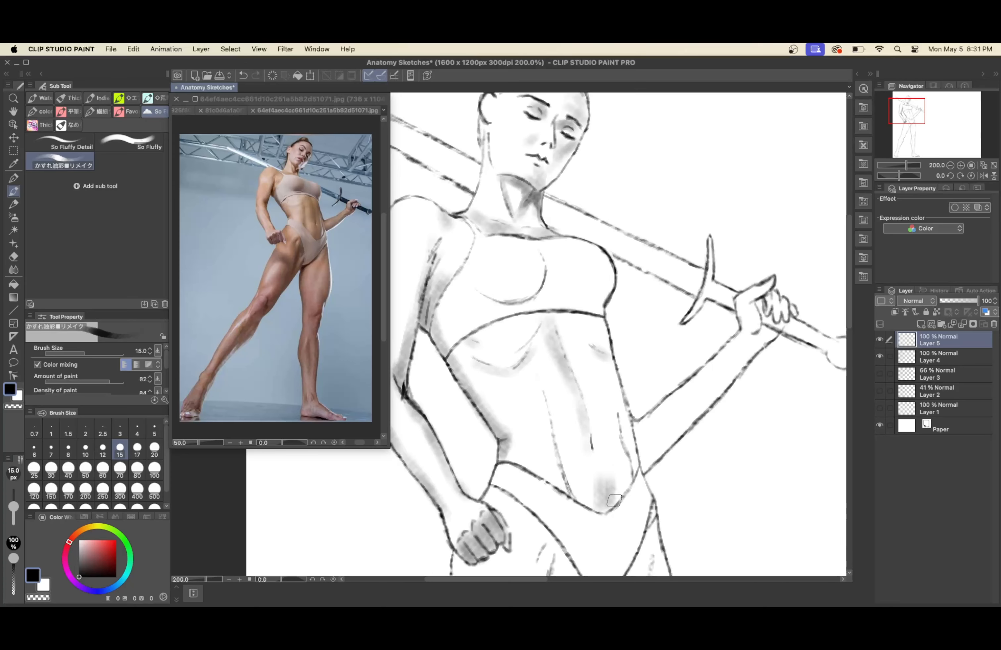
mouse_move(618, 418)
mouse_down()
mouse_move(608, 488)
mouse_move(551, 406)
mouse_up()
drag(636, 471, 611, 359)
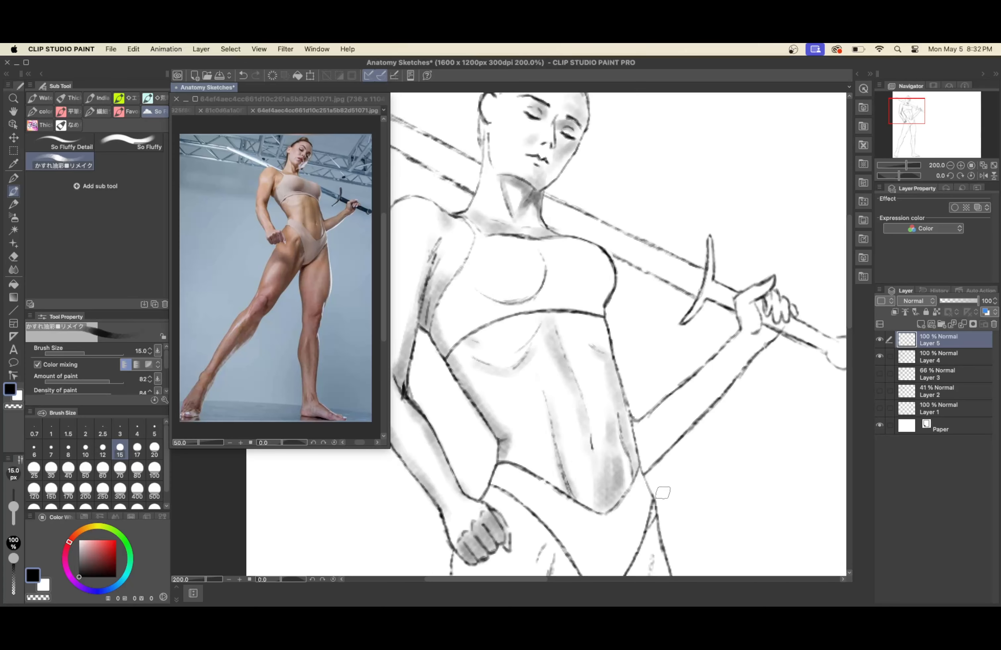
key(bracketleft)
key(bracketleft)
key(bracketleft)
key(bracketleft)
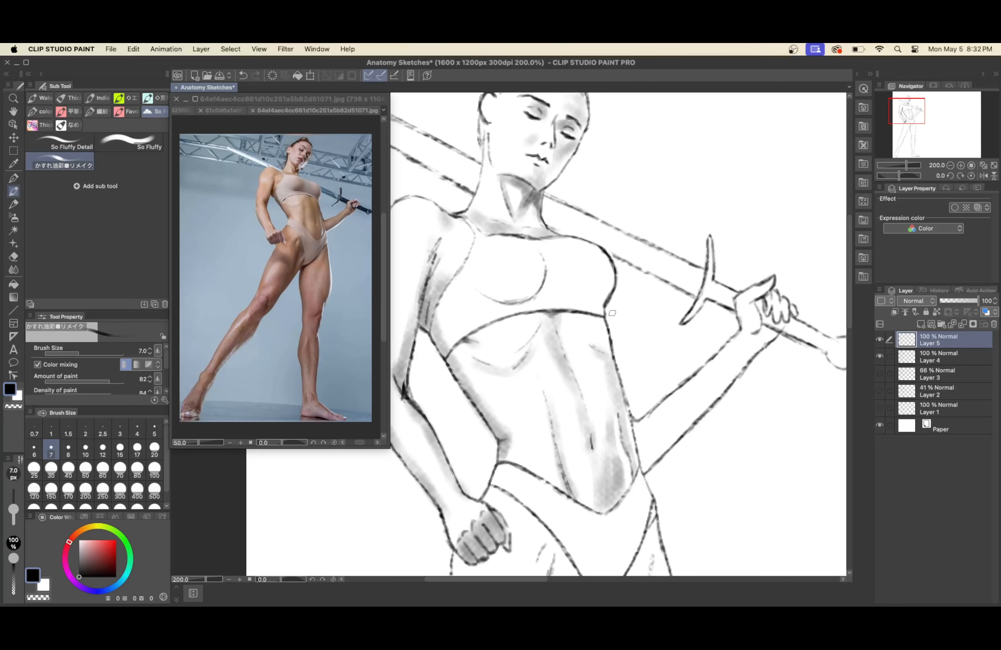
- Enlarge the brush and shade the underside of the bust and the side of the top
key(bracketright)
key(bracketright)
key(bracketright)
key(bracketright)
key(bracketright)
mouse_move(549, 266)
mouse_down()
mouse_move(498, 298)
mouse_move(481, 296)
mouse_move(437, 334)
mouse_up()
mouse_move(612, 293)
mouse_down()
mouse_move(578, 296)
mouse_move(582, 346)
mouse_move(613, 315)
mouse_move(637, 254)
mouse_move(608, 313)
mouse_move(547, 239)
mouse_up()
- Shade the bikini bottom and its lower edge, adjusting the brush size for the smaller areas
scroll(598, 308, down, 5)
key(bracketleft)
key(bracketleft)
key(bracketleft)
key(bracketright)
mouse_move(587, 304)
mouse_down()
mouse_move(564, 245)
mouse_move(593, 310)
mouse_up()
key(bracketright)
key(bracketright)
key(bracketright)
key(bracketright)
key(bracketright)
key(bracketright)
key(bracketright)
- Reduce the brush size and shade the upper thigh of the straight leg below the bikini line
key(super+minus)
key(super+minus)
key(super+plus)
key(super+plus)
key(bracketleft)
key(bracketleft)
key(bracketleft)
key(bracketleft)
key(bracketleft)
key(bracketleft)
key(bracketleft)
key(bracketleft)
drag(640, 266, 624, 366)
- Shade the upper inner thigh of the outstretched leg, and its outer hip beneath the fist at brush size 20
key(bracketright)
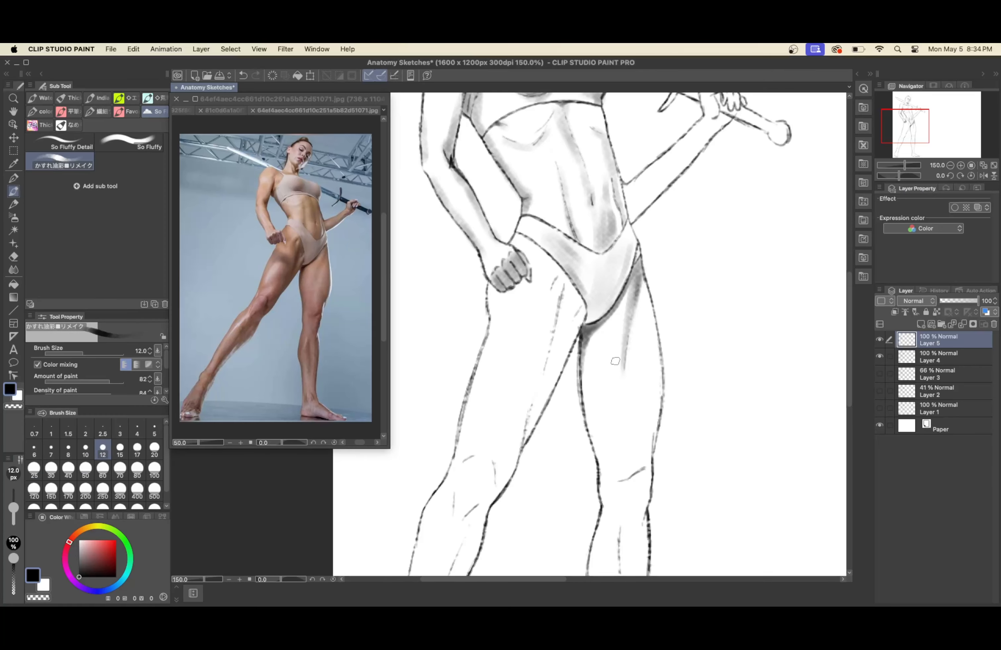
mouse_move(568, 279)
mouse_down()
mouse_move(547, 381)
mouse_move(563, 321)
mouse_move(575, 334)
mouse_up()
key(bracketright)
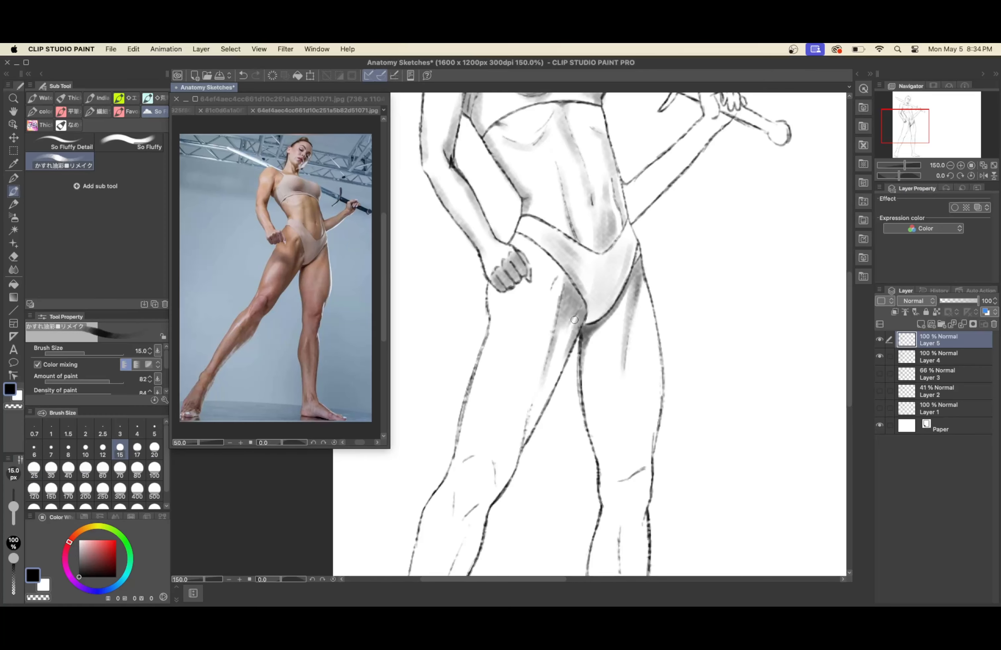
key(bracketright)
key(bracketright)
drag(498, 280, 489, 318)
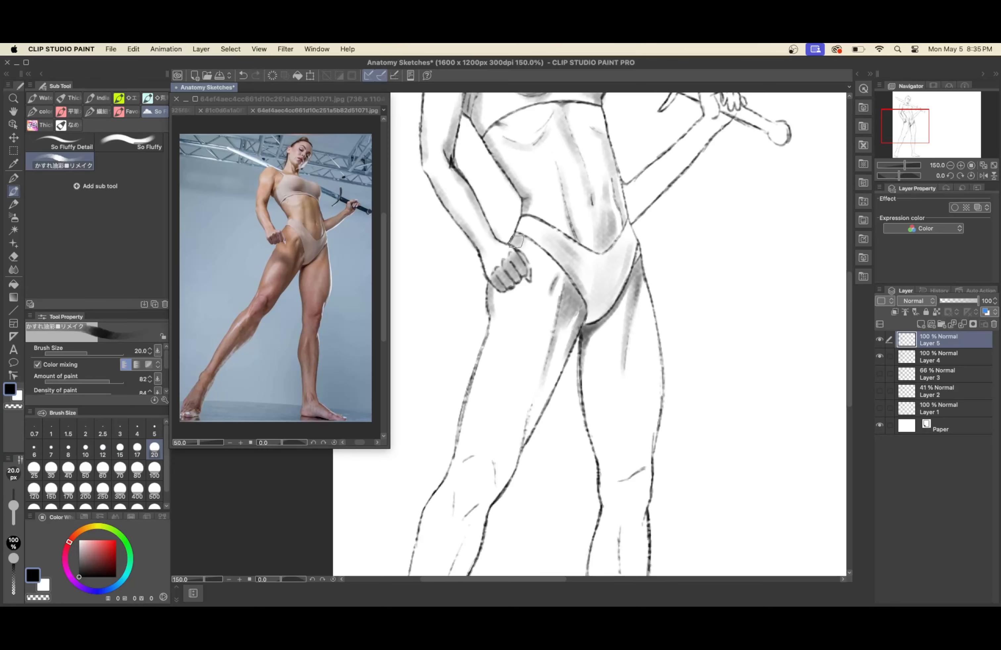
- Shade the inner and outer edges of the outstretched thigh down to the knee
scroll(555, 192, down, 5)
drag(533, 367, 568, 304)
drag(601, 234, 557, 336)
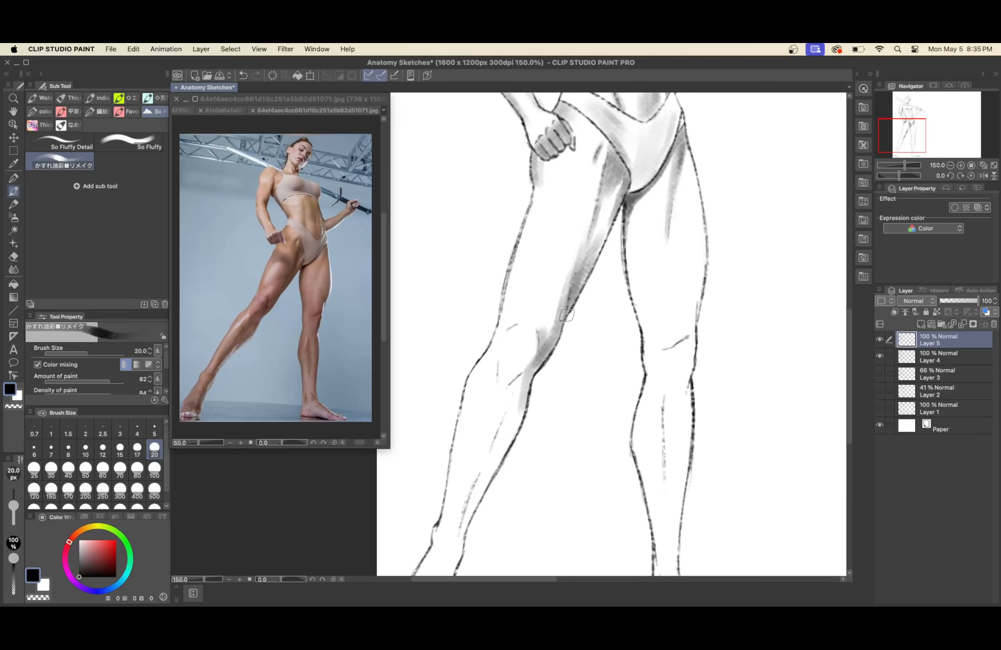
drag(589, 264, 549, 334)
drag(544, 192, 507, 331)
drag(571, 227, 538, 198)
- Shade the knee area of the outstretched leg
scroll(549, 253, down, 3)
scroll(549, 253, left, 3)
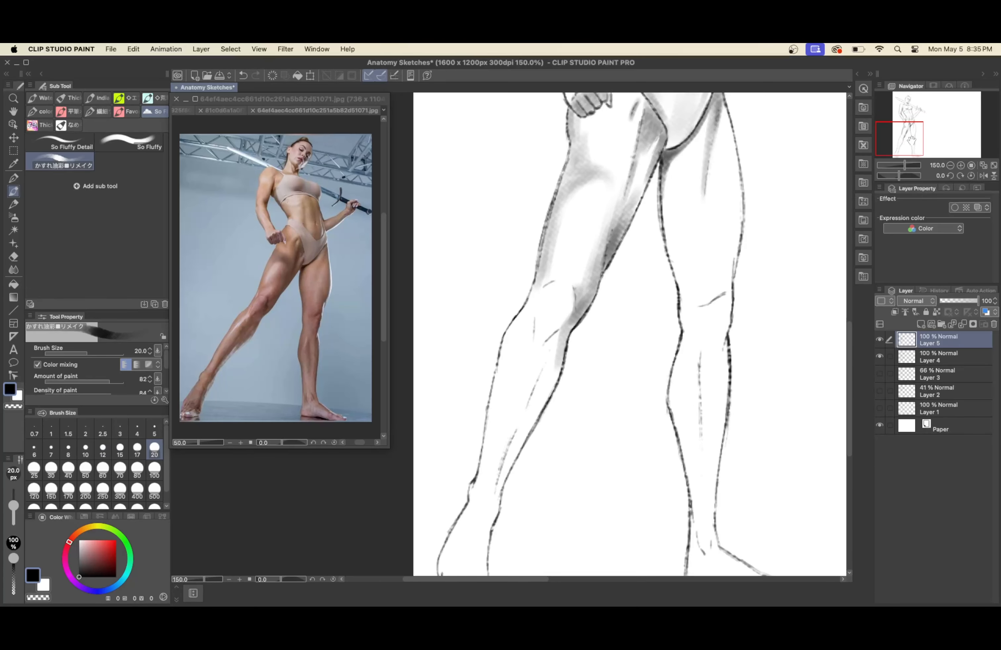
mouse_move(549, 277)
mouse_down()
mouse_move(528, 342)
mouse_move(555, 369)
mouse_up()
- Reduce the brush size to 15 and shade the shin, calf and knee contours of the outstretched leg
key(bracketleft)
key(bracketleft)
key(bracketleft)
key(bracketleft)
key(bracketleft)
key(bracketright)
key(bracketright)
key(bracketright)
scroll(555, 370, down, 3)
scroll(555, 369, left, 1)
drag(545, 330, 509, 439)
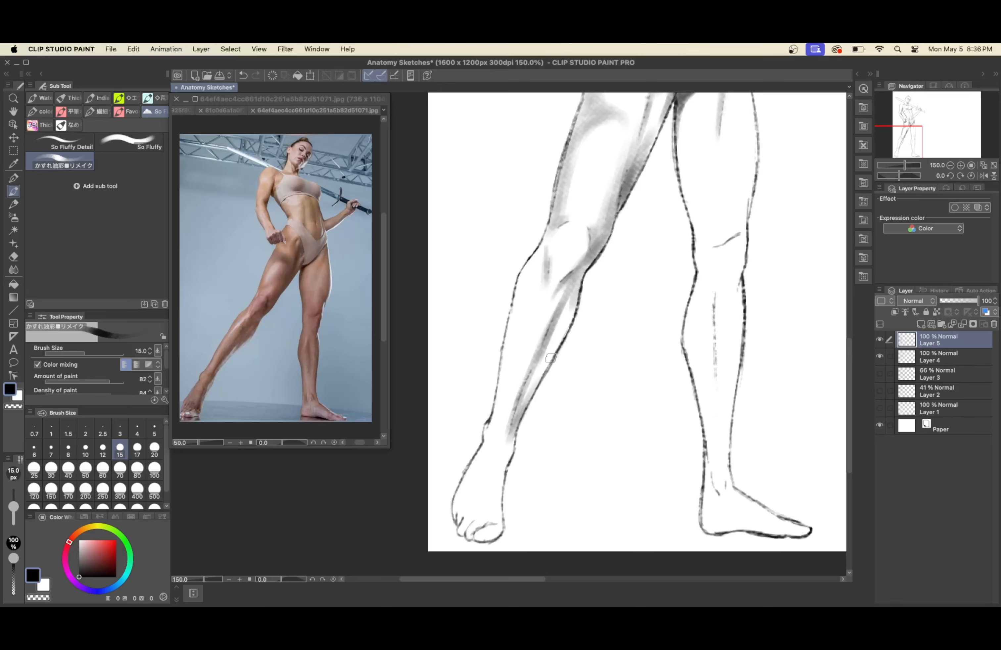
drag(578, 285, 555, 346)
drag(549, 236, 496, 395)
drag(519, 301, 483, 444)
drag(548, 239, 510, 311)
drag(582, 256, 562, 273)
- Shade the outstretched leg's foot, using brush size 12 around the toes
scroll(562, 273, down, 3)
scroll(562, 274, right, 1)
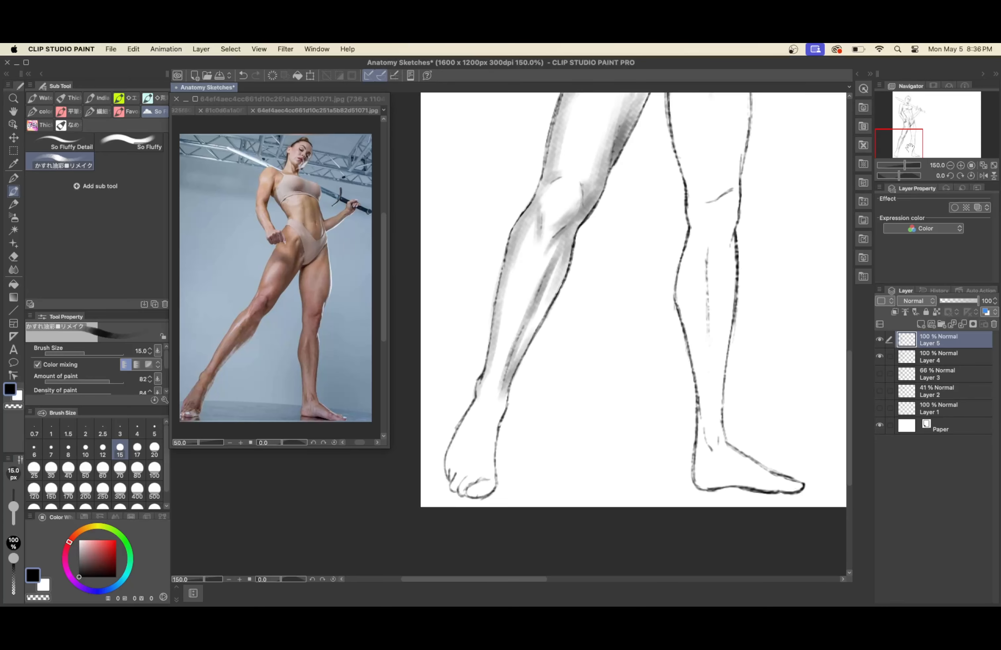
mouse_move(493, 435)
mouse_down()
mouse_move(466, 486)
mouse_move(480, 476)
mouse_up()
key(bracketleft)
key(bracketleft)
key(bracketleft)
key(bracketleft)
key(bracketleft)
key(bracketright)
key(bracketright)
key(bracketright)
key(bracketright)
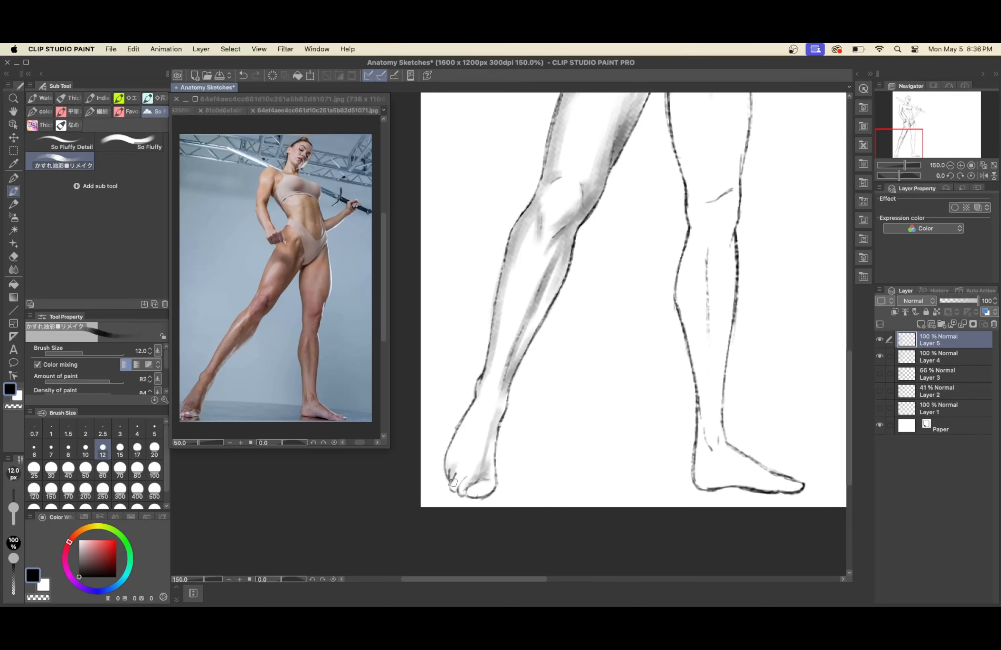
- Shade the straight leg's foot, ankle, shin and calf
scroll(478, 410, right, 2)
mouse_move(558, 439)
mouse_down()
mouse_move(549, 492)
mouse_move(646, 497)
mouse_up()
mouse_move(574, 452)
mouse_down()
mouse_move(629, 481)
mouse_move(603, 465)
mouse_up()
drag(579, 364, 573, 435)
drag(590, 239, 578, 376)
drag(585, 258, 572, 422)
mouse_move(561, 244)
mouse_down()
mouse_move(564, 345)
mouse_move(532, 340)
mouse_move(547, 382)
mouse_up()
- Enlarge the brush and shade the straight leg's knee and thigh along both contours
key(bracketright)
scroll(546, 316, up, 3)
drag(513, 315, 492, 412)
drag(507, 162, 485, 321)
mouse_move(565, 293)
mouse_down()
mouse_move(526, 315)
mouse_move(555, 346)
mouse_up()
drag(918, 141, 919, 138)
drag(558, 258, 541, 326)
mouse_move(544, 282)
mouse_down()
mouse_move(551, 341)
mouse_move(541, 346)
mouse_up()
drag(553, 161, 541, 300)
mouse_move(539, 134)
mouse_down()
mouse_move(551, 232)
mouse_move(545, 368)
mouse_up()
key(super+minus)
key(super+plus)
drag(547, 347, 544, 372)
- Shade the underside of the sword-holding arm with brush size 17
key(super+minus)
key(super+plus)
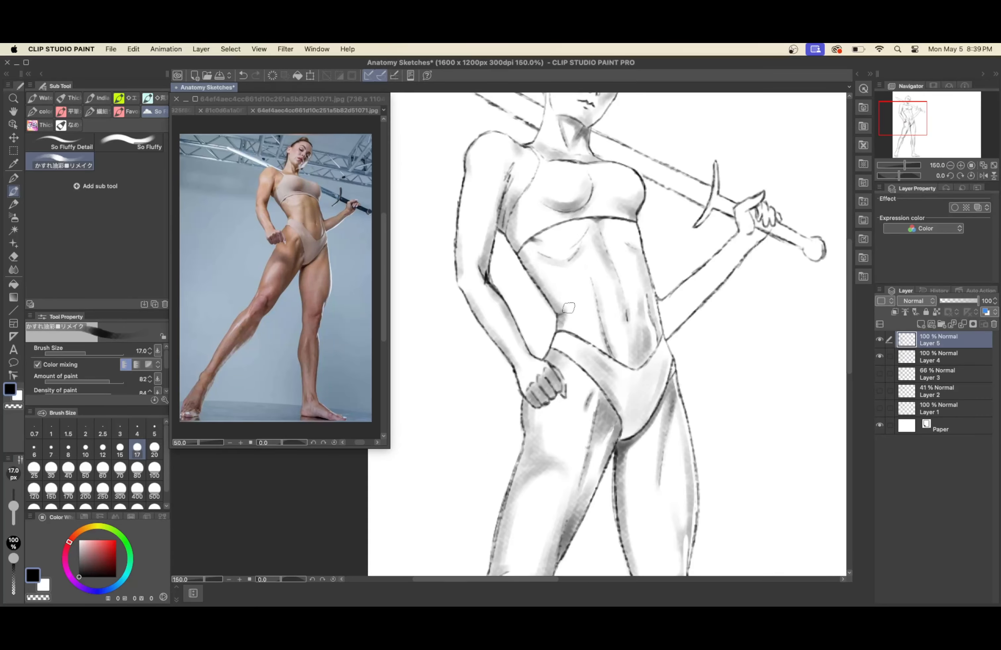
mouse_move(616, 327)
mouse_down()
mouse_move(570, 362)
mouse_move(654, 287)
mouse_up()
key(super+plus)
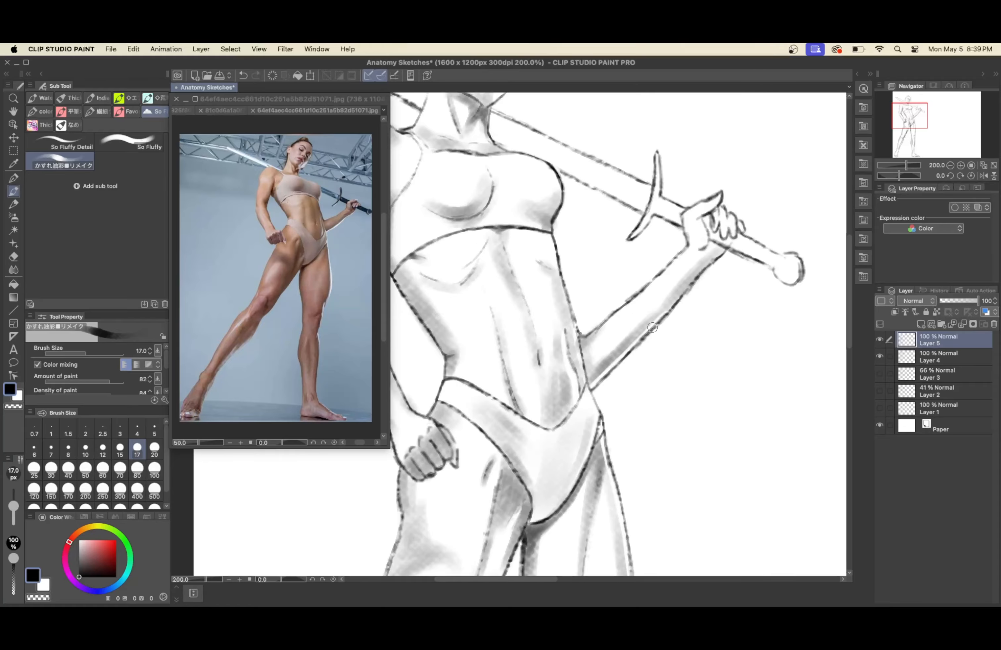
- Change the paper color to a light gray and reselect the shading layer, Layer 5
key(super+minus)
key(super+minus)
double_click(906, 425)
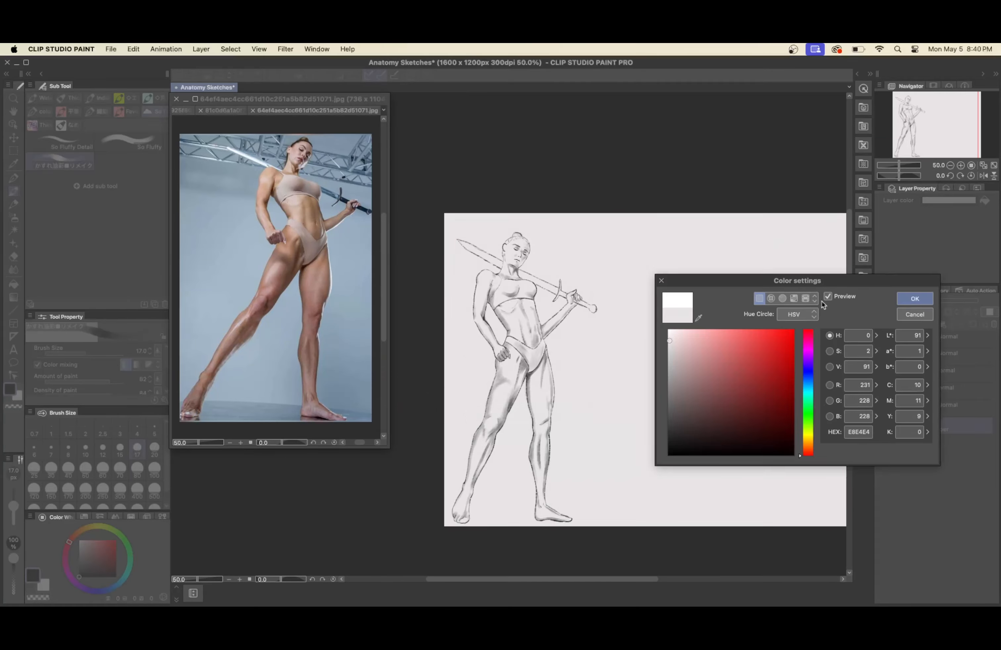
click(912, 297)
key(super+plus)
click(896, 338)
key(super+minus)
key(super+plus)
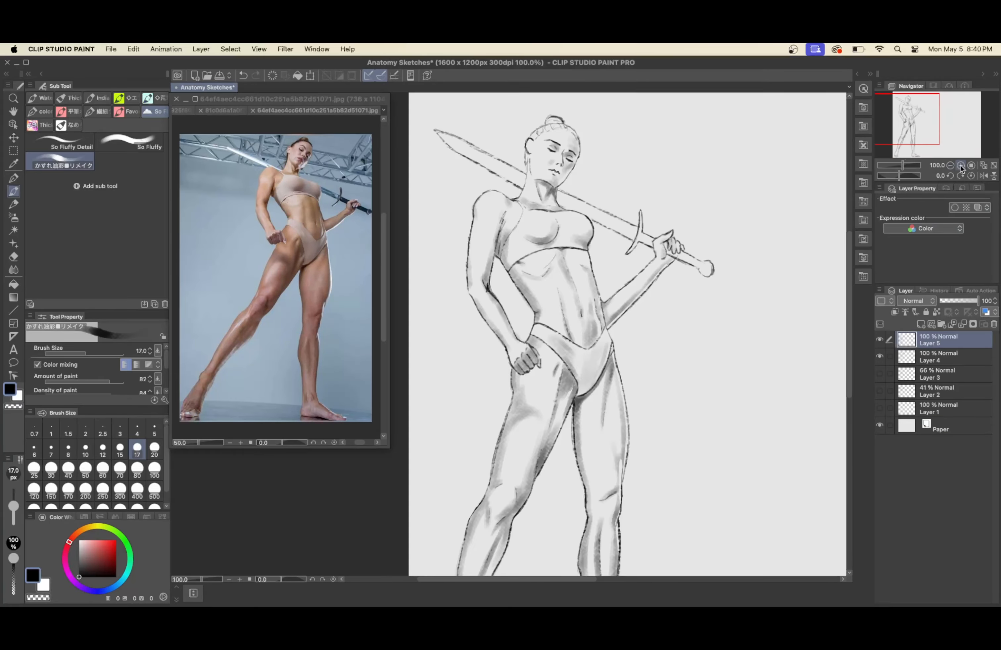
- Switch to white, create a new layer above the shading, and paint highlights on the face, neck and shoulder
key(x)
key(super+plus)
click(921, 324)
click(85, 448)
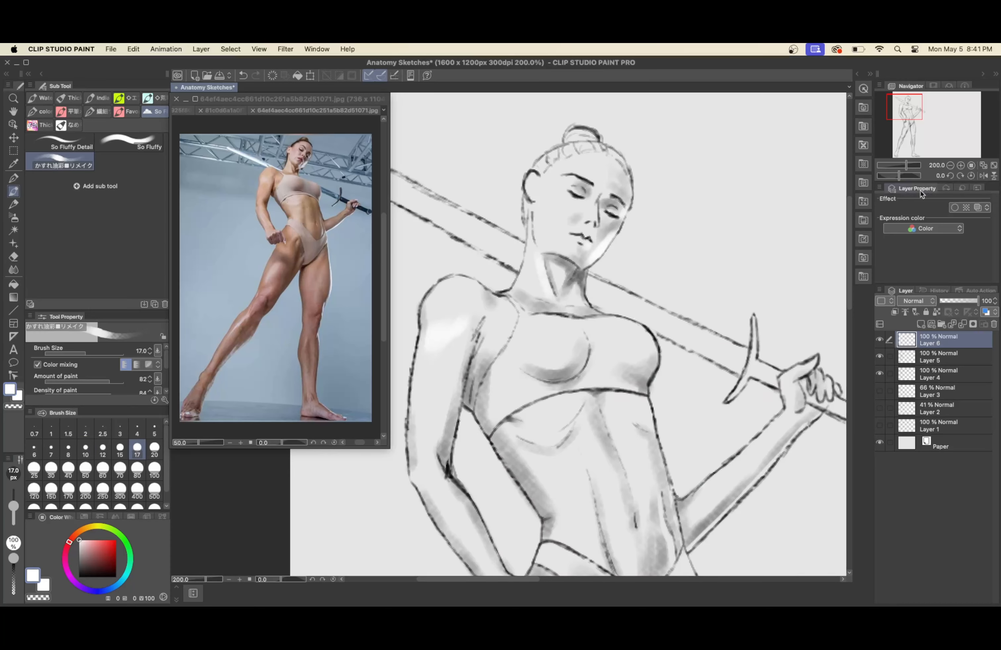
- Highlight the ribs below the top and reduce the brush size to 6 for the edge of the hip
scroll(449, 338, down, 5)
key(bracketleft)
key(bracketleft)
scroll(449, 337, right, 3)
key(bracketleft)
scroll(599, 361, right, 2)
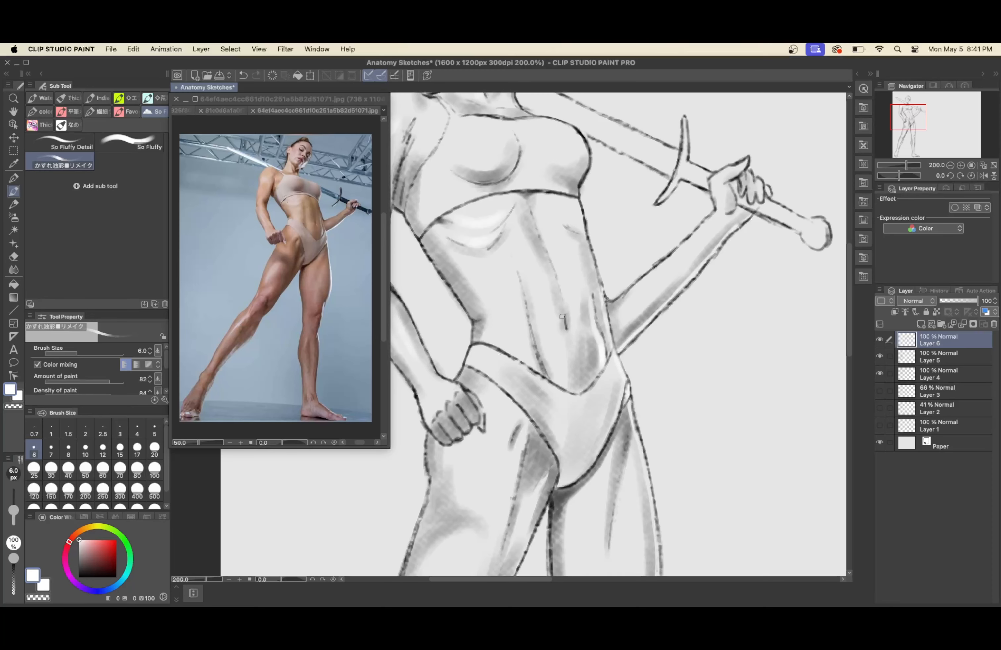
- Enlarge the brush and paint white highlights on the abdomen and the front of the outstretched thigh
key(bracketright)
key(bracketright)
key(bracketright)
key(bracketright)
key(bracketright)
key(bracketright)
drag(505, 296, 511, 355)
scroll(447, 385, down, 5)
- Paint fine white highlights on the fist and the outer edge of the standing thigh with a size 6 brush
key(bracketleft)
key(bracketleft)
key(bracketleft)
key(bracketleft)
key(bracketleft)
key(bracketleft)
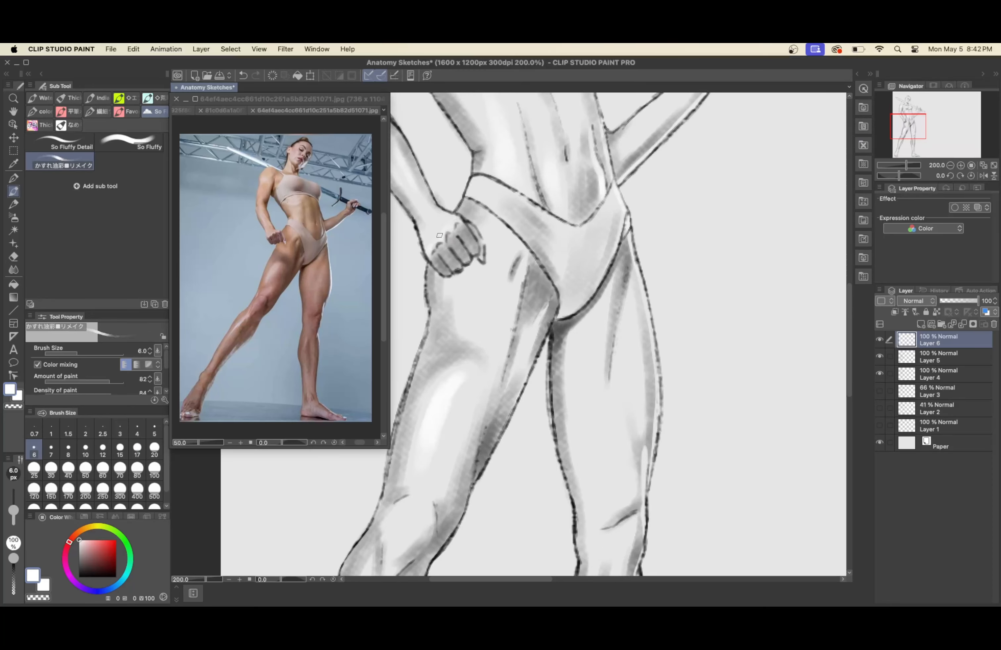
scroll(548, 354, up, 2)
scroll(547, 354, down, 6)
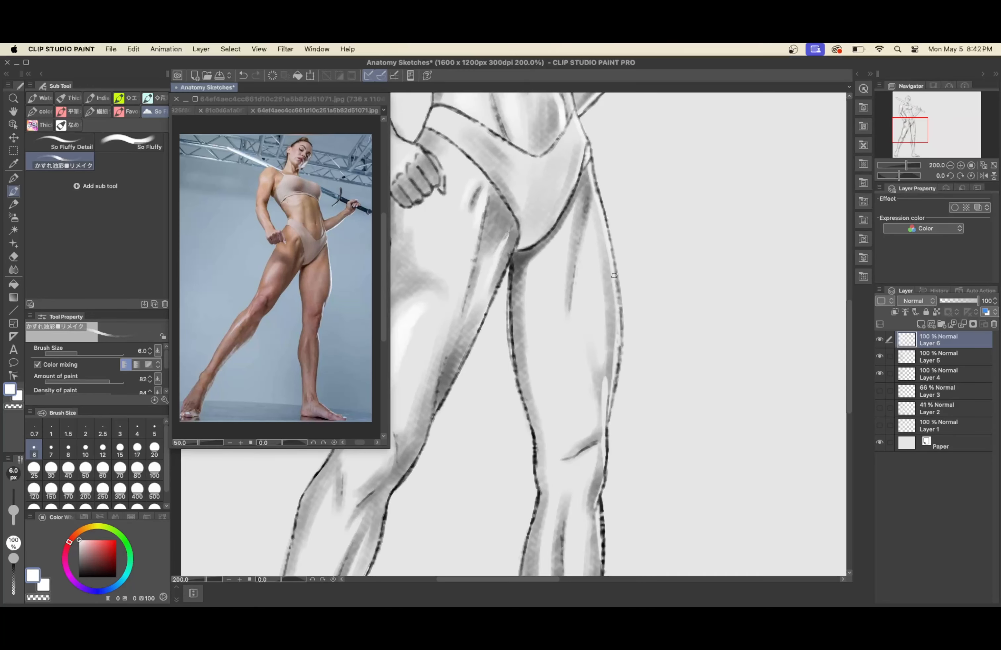
- Enlarge the brush up to size 17 and paint white highlights down the front of the standing thigh
key(bracketright)
key(bracketright)
key(bracketright)
key(bracketright)
drag(581, 213, 577, 330)
key(bracketright)
key(bracketright)
drag(556, 266, 554, 288)
key(super+minus)
key(super+minus)
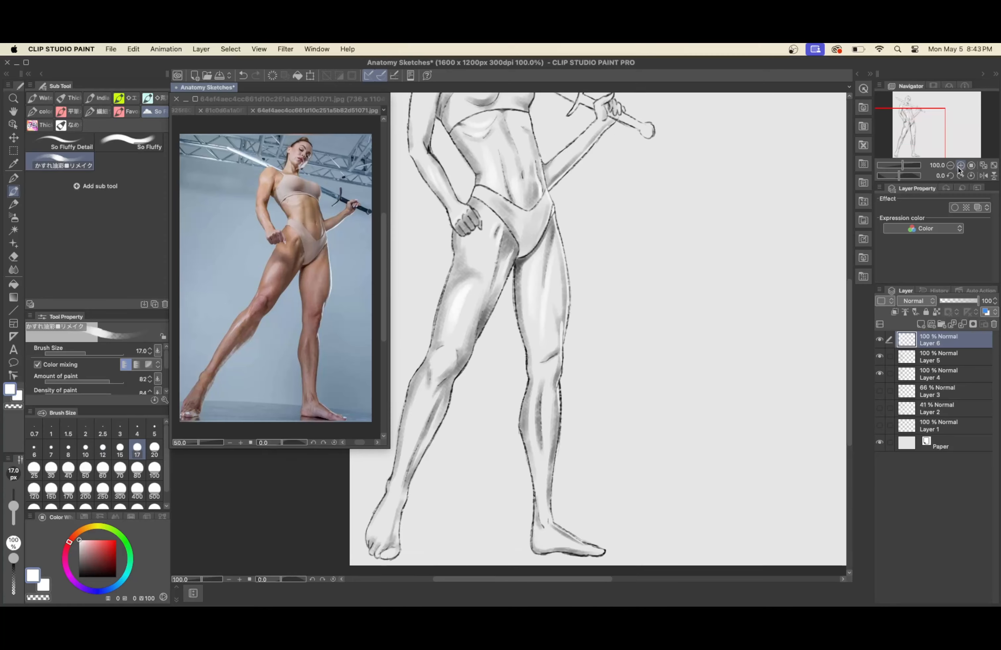
- Reduce the brush size to 6 and highlight the standing lower leg down to the top of the foot
key(super+plus)
key(super+plus)
scroll(547, 355, down, 6)
key(bracketleft)
key(bracketleft)
key(bracketleft)
key(bracketleft)
key(bracketleft)
drag(525, 198, 512, 244)
scroll(532, 372, down, 2)
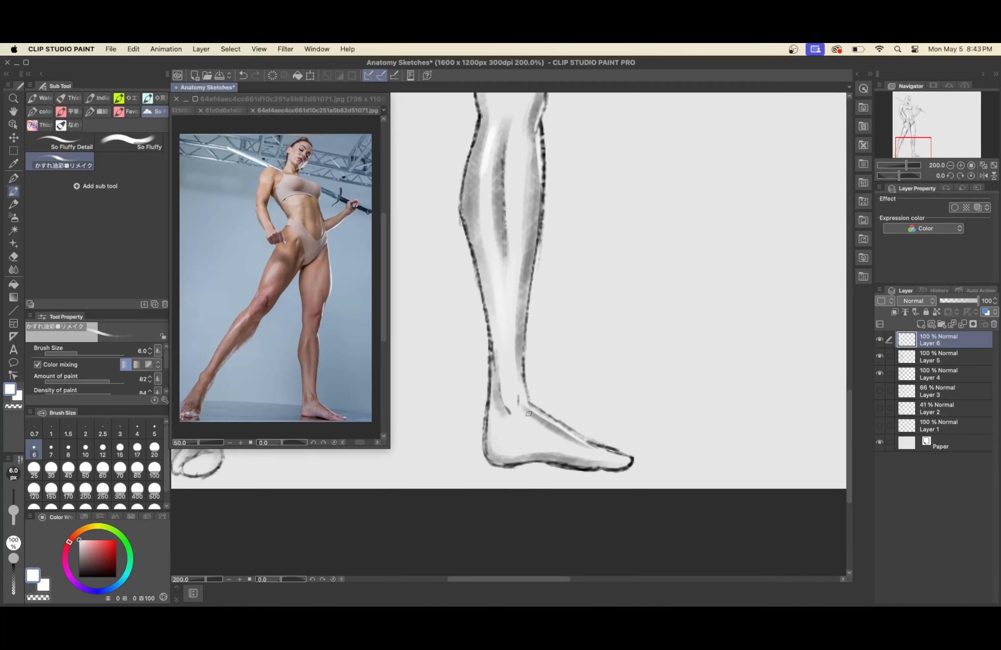
- Paint white highlights on the knee and along the shin of the outstretched leg, varying the brush size between 15 and 8
key(bracketright)
scroll(514, 326, up, 6)
key(bracketleft)
scroll(532, 317, down, 3)
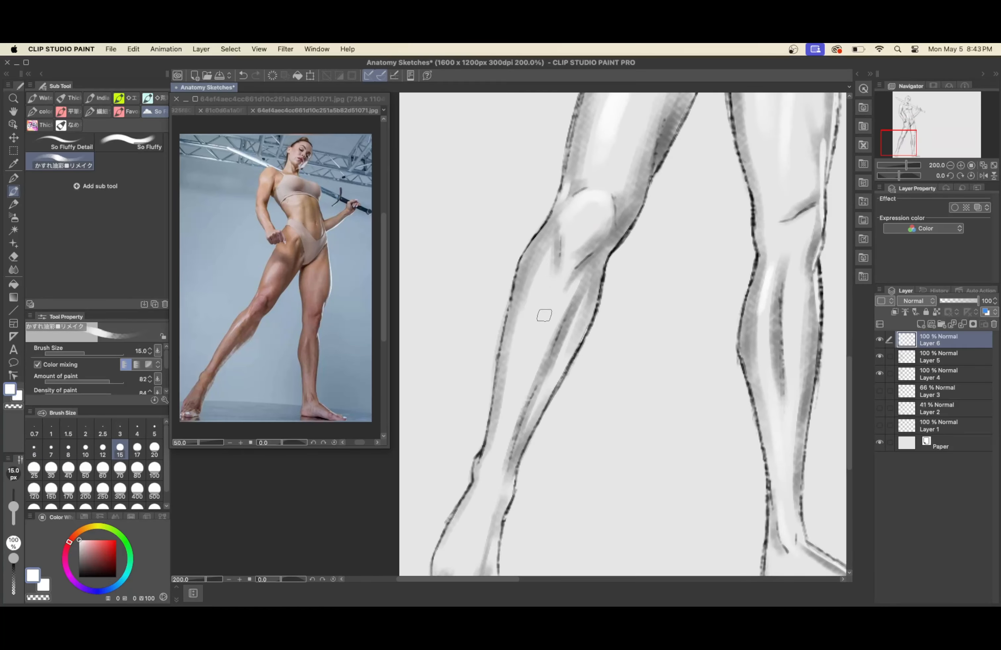
mouse_move(525, 328)
mouse_down()
mouse_move(545, 283)
mouse_move(538, 404)
mouse_up()
key(bracketleft)
key(bracketleft)
key(bracketright)
key(bracketright)
key(bracketright)
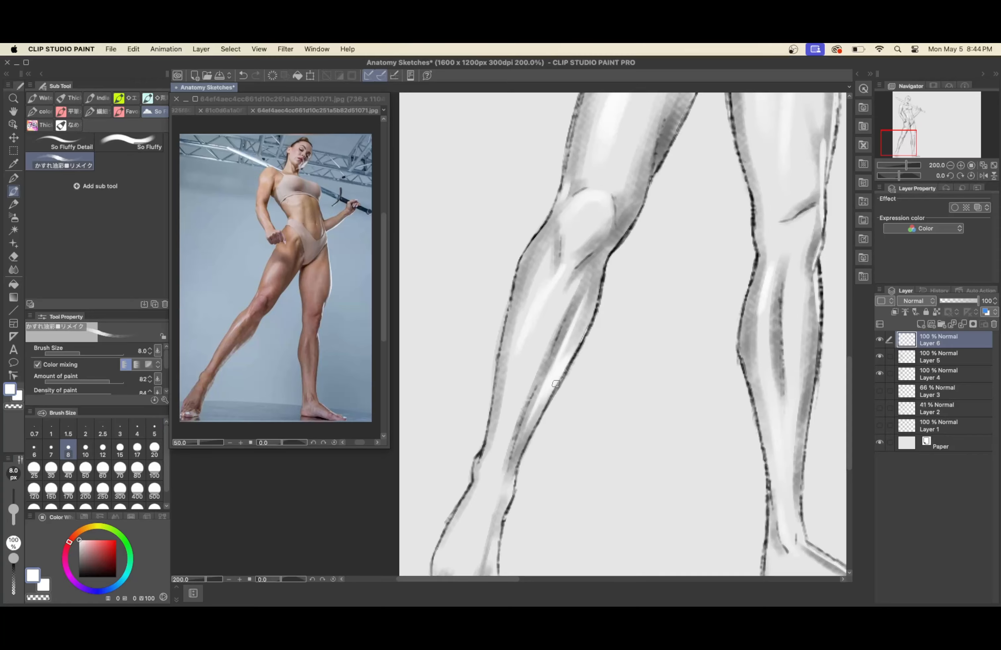
- Highlight the calf of the outstretched leg at brush size 8 and its big toe at size 15
drag(591, 288, 565, 373)
drag(904, 152, 901, 159)
key(bracketright)
key(bracketright)
key(bracketright)
key(super+z)
drag(549, 454, 533, 485)
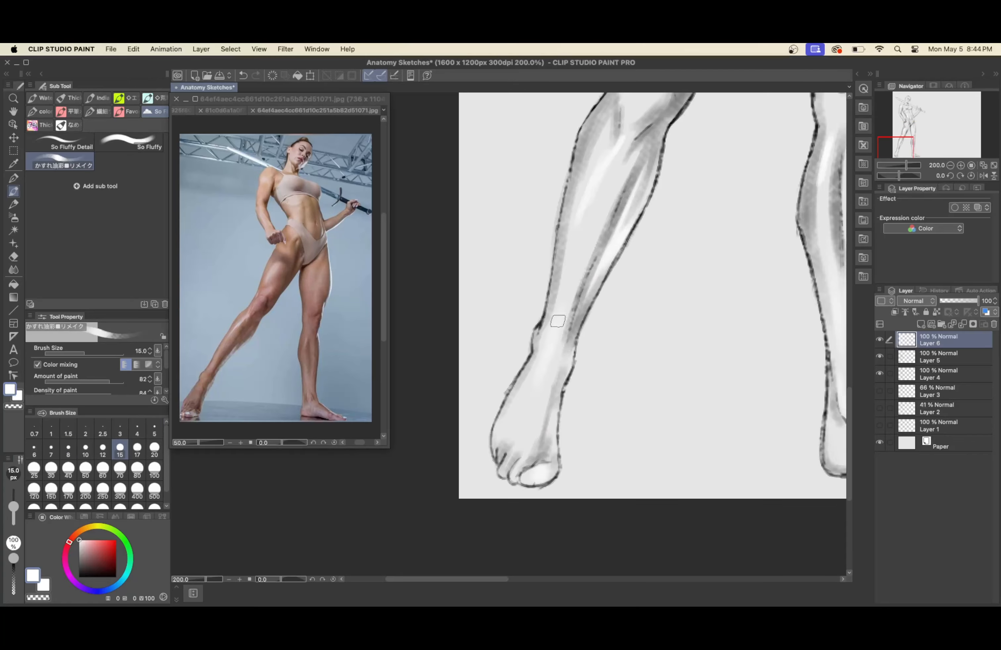
- Refine the highlights on the outstretched foot with a smaller brush and touch up the arms at size 12
key(bracketleft)
key(bracketleft)
key(bracketleft)
key(bracketleft)
key(bracketleft)
scroll(562, 368, down, 4)
key(bracketright)
scroll(665, 232, up, 2)
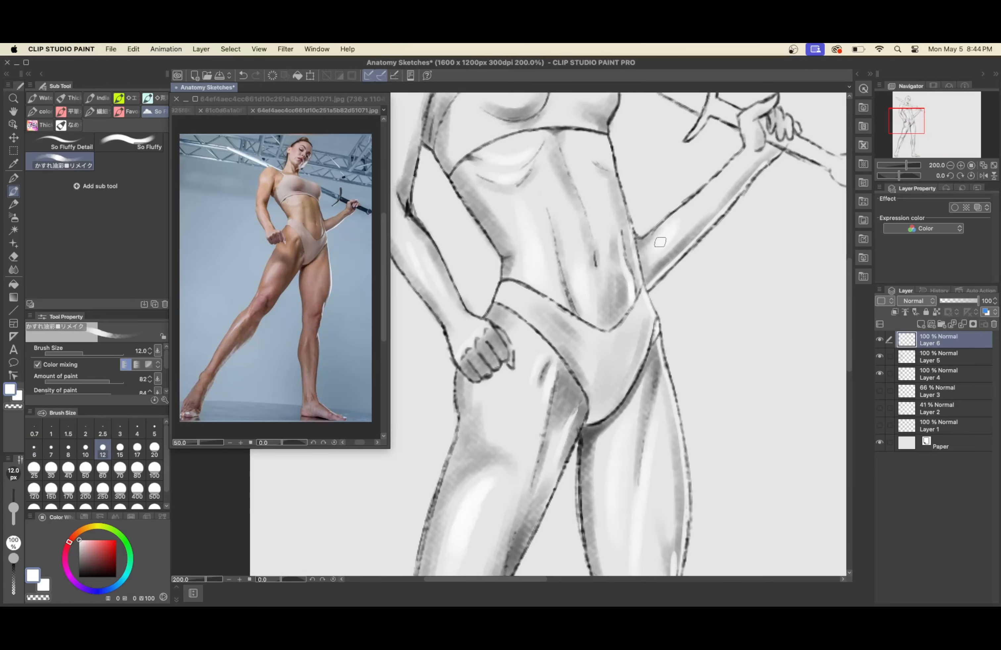
- Build up the white highlights on the face, working at brush size 12 and refining at size 6
scroll(670, 230, up, 1)
click(950, 166)
scroll(688, 369, up, 4)
key(bracketright)
key(bracketright)
key(bracketright)
scroll(593, 270, up, 2)
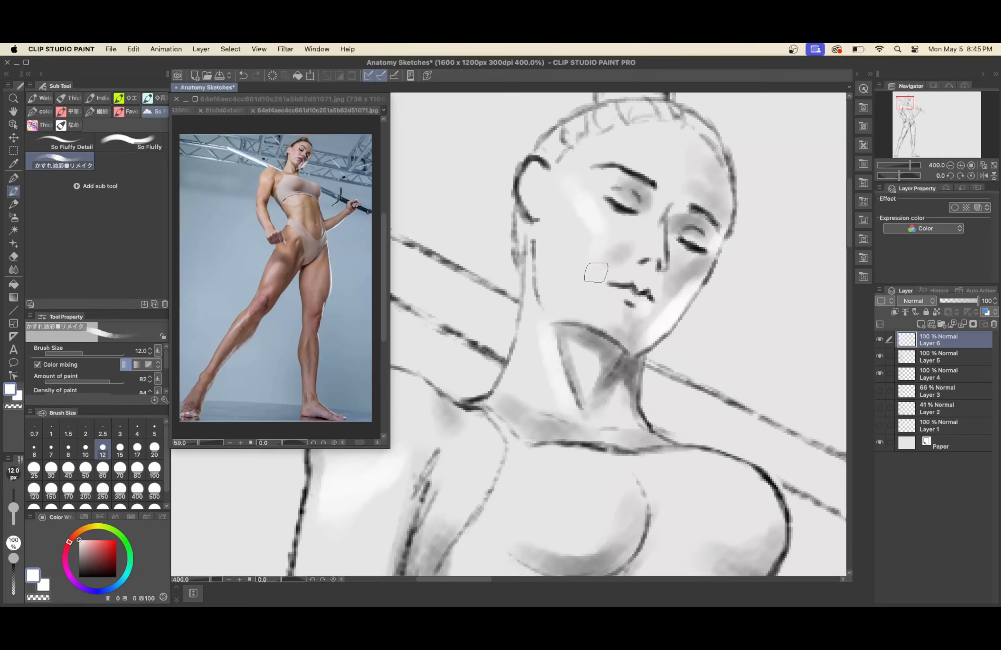
key(bracketleft)
key(bracketleft)
key(bracketleft)
key(bracketleft)
scroll(689, 192, down, 3)
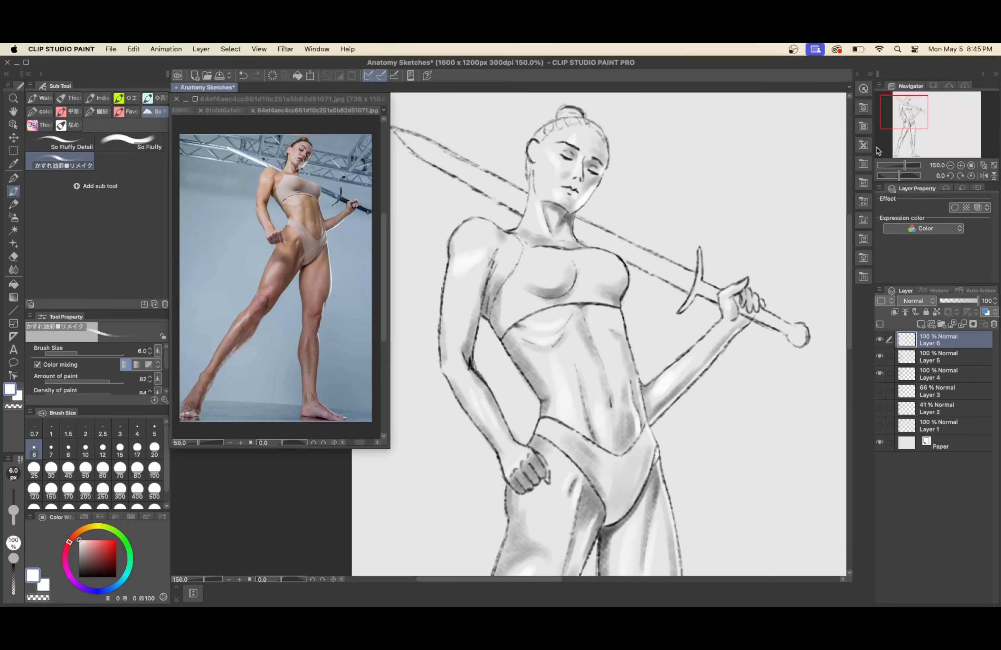
- Select the shading layer, Layer 5, and soften the body shading using the Painterly blender at size 70
key(bracketright)
key(bracketright)
key(bracketright)
key(bracketright)
key(bracketright)
scroll(944, 127, down, 1)
key(j)
scroll(518, 249, up, 3)
key(alt+bracketleft)
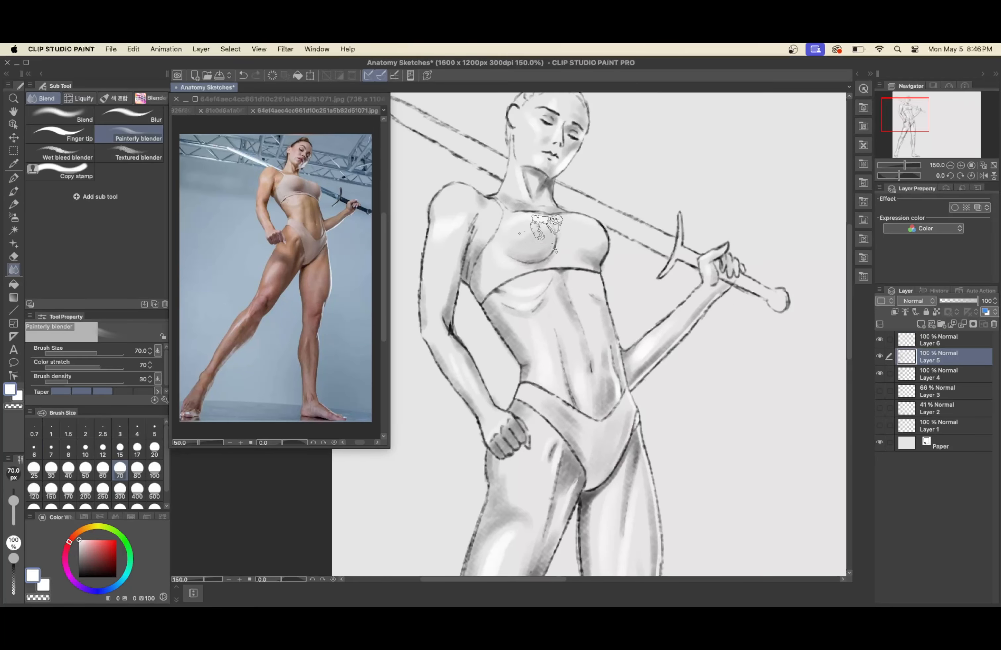
scroll(518, 249, down, 1)
scroll(518, 249, up, 1)
scroll(518, 249, down, 3)
- Save the drawing and toggle Layer 4 off and on to compare the figure with and without it
key(p)
key(super+s)
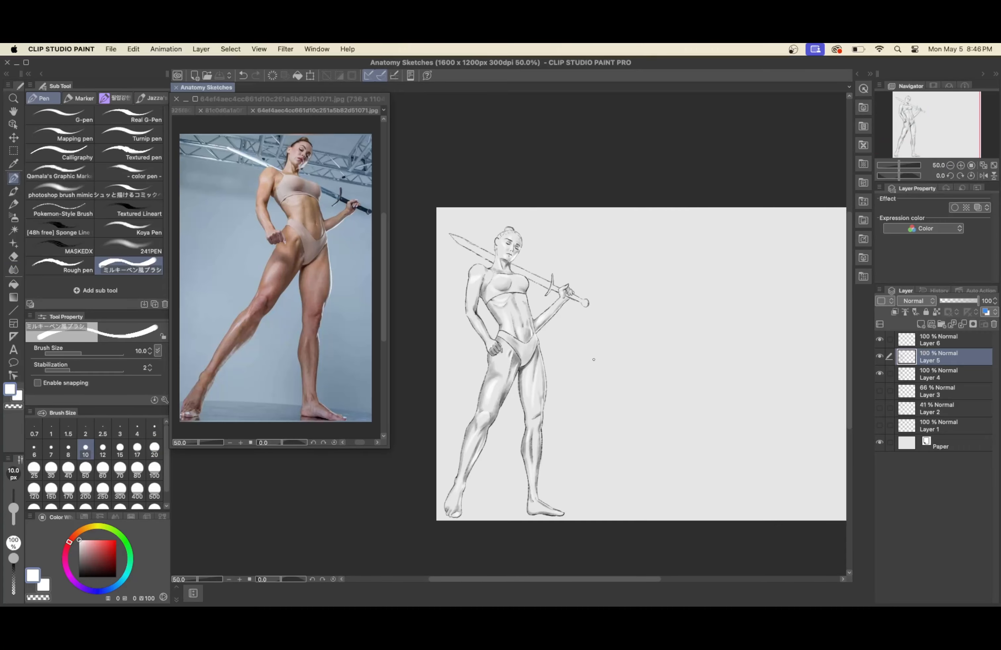
click(880, 374)
click(879, 374)
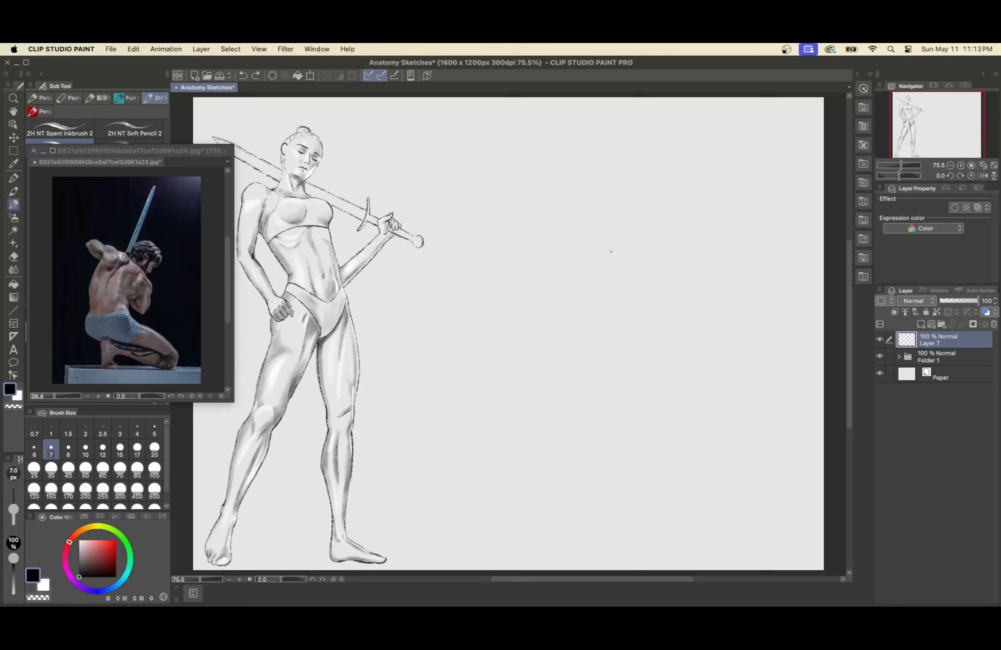
- Sketch the kneeling man's gesture on Layer 7 with a spine curve, a head circle, and shoulder and hip lines
drag(638, 209, 671, 422)
mouse_move(642, 178)
mouse_down()
mouse_move(675, 162)
mouse_move(642, 180)
mouse_move(680, 207)
mouse_move(663, 229)
mouse_up()
key(super+z)
drag(693, 198, 682, 217)
key(super+z)
mouse_move(604, 193)
mouse_down()
mouse_move(635, 207)
mouse_move(691, 267)
mouse_up()
key(super+z)
drag(520, 370, 588, 337)
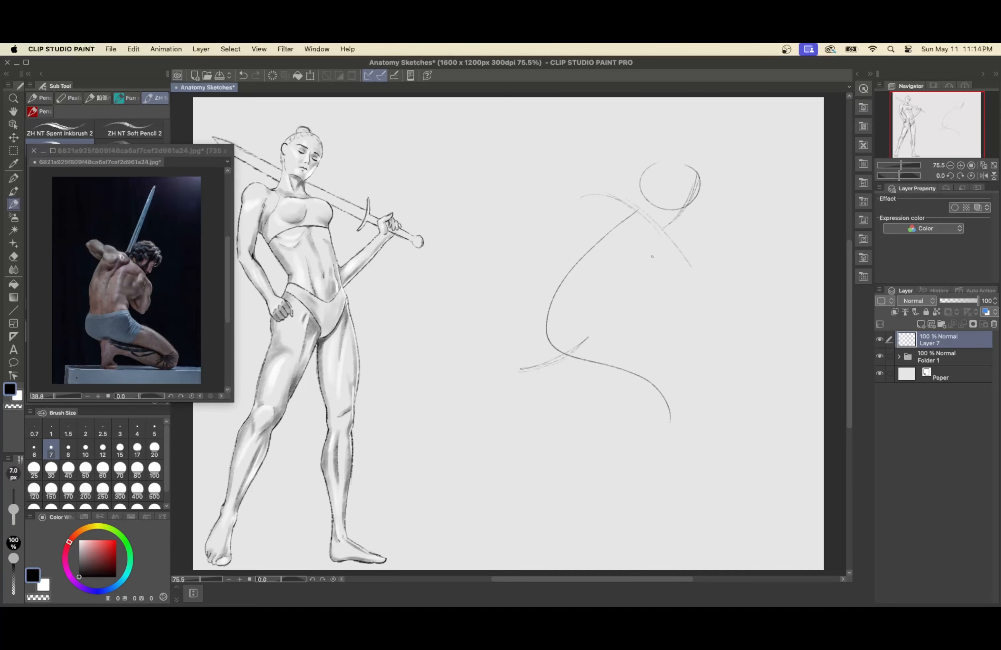
- Rough in the kneeling figure's ribcage, an ellipse for the pelvis and a circle for the raised shoulder
drag(569, 266, 555, 370)
drag(588, 198, 621, 195)
drag(501, 358, 614, 335)
drag(614, 190, 680, 253)
drag(681, 256, 629, 288)
mouse_move(545, 255)
mouse_down()
mouse_move(593, 275)
mouse_move(608, 296)
mouse_up()
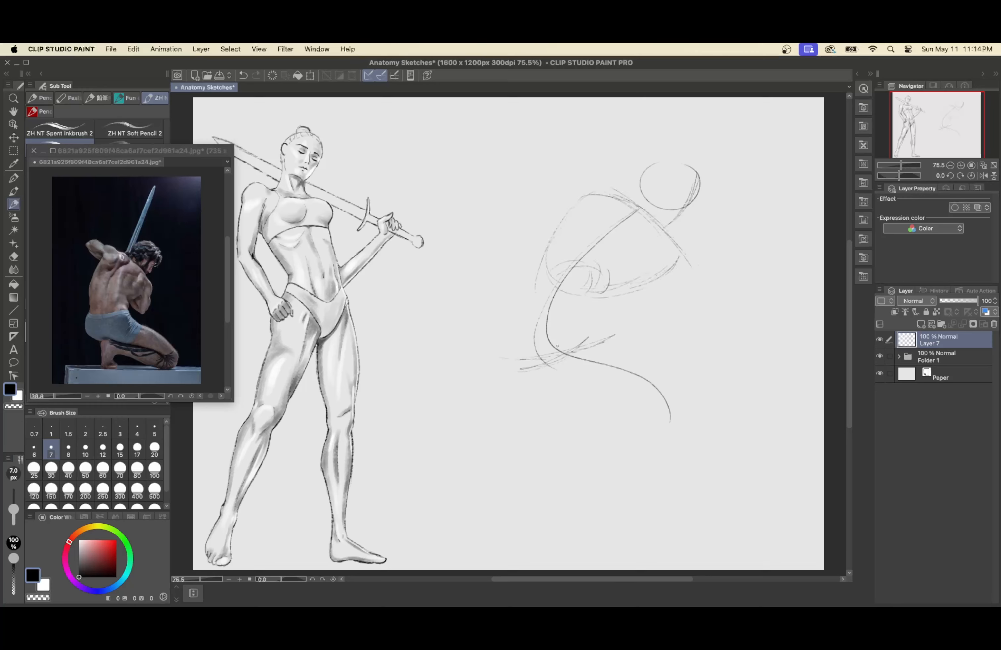
mouse_move(558, 346)
mouse_down()
mouse_move(562, 381)
mouse_move(584, 339)
mouse_move(576, 365)
mouse_up()
drag(588, 196, 611, 190)
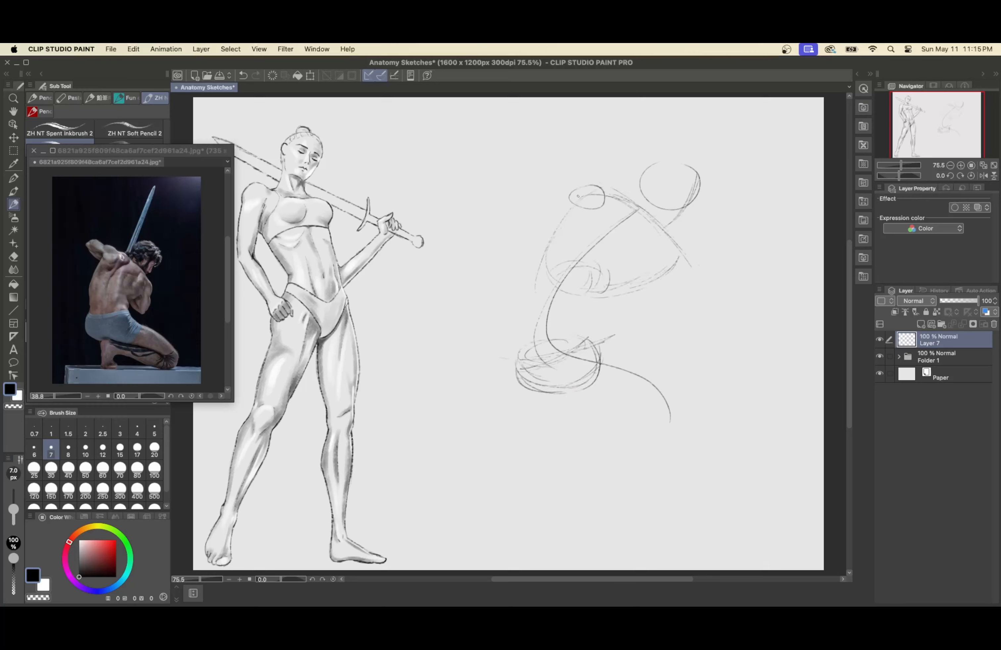
- Sketch the other shoulder circle and both upper arms down to their elbows
mouse_move(686, 252)
mouse_down()
mouse_move(677, 317)
mouse_move(663, 327)
mouse_up()
drag(643, 289, 665, 328)
mouse_move(617, 202)
mouse_down()
mouse_move(554, 167)
mouse_move(578, 196)
mouse_up()
- Sketch the kneeling leg from thigh to a circled knee, with the lower leg running back to the bent foot
mouse_move(589, 350)
mouse_down()
mouse_move(594, 373)
mouse_move(637, 383)
mouse_move(709, 422)
mouse_up()
mouse_move(696, 428)
mouse_down()
mouse_move(710, 429)
mouse_move(582, 421)
mouse_up()
mouse_move(553, 402)
mouse_down()
mouse_move(582, 424)
mouse_move(562, 456)
mouse_up()
drag(575, 422, 576, 452)
drag(563, 458, 596, 454)
drag(556, 416, 568, 459)
drag(391, 350, 408, 344)
drag(414, 342, 451, 364)
drag(410, 387, 438, 400)
drag(459, 393, 496, 397)
mouse_move(421, 431)
mouse_down()
mouse_move(457, 447)
mouse_move(473, 441)
mouse_up()
drag(486, 426, 494, 442)
key(super+z)
key(super+z)
key(super+z)
key(super+z)
key(super+z)
key(super+z)
key(super+z)
key(super+z)
key(super+z)
key(super+z)
key(super+z)
key(super+z)
key(super+z)
key(super+z)
key(super+z)
key(super+z)
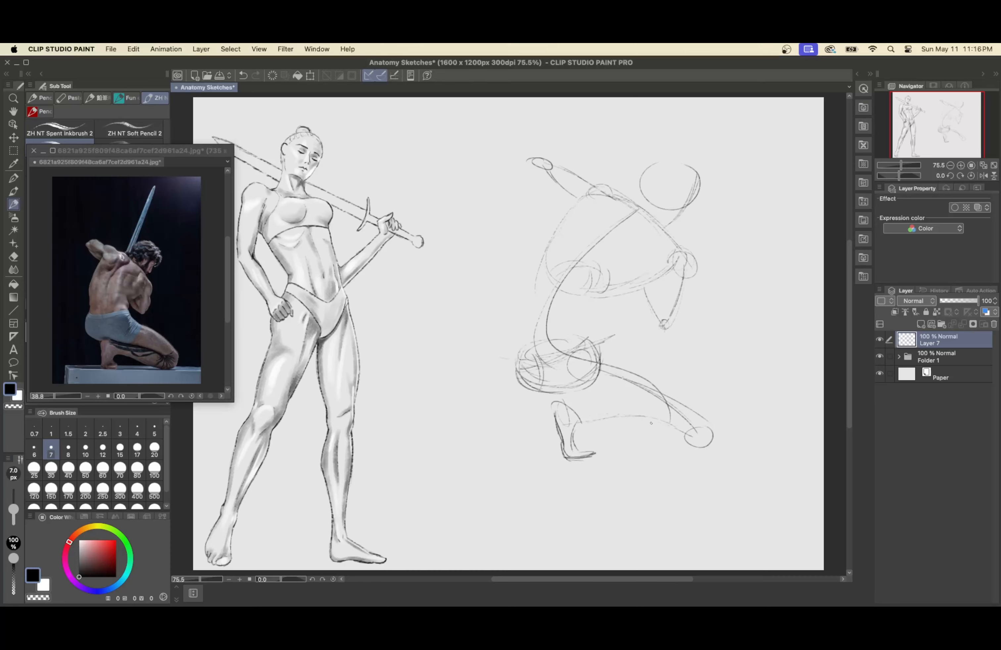
- Select the kneeling figure's lower leg, knee and foot and move them slightly closer to the pelvis
key(m)
drag(552, 467, 549, 462)
key(super+t)
drag(622, 439, 612, 428)
key(Return)
key(super+d)
- Outline the back and waist with the size 7 pencil and reinforce both shoulder circles
key(p)
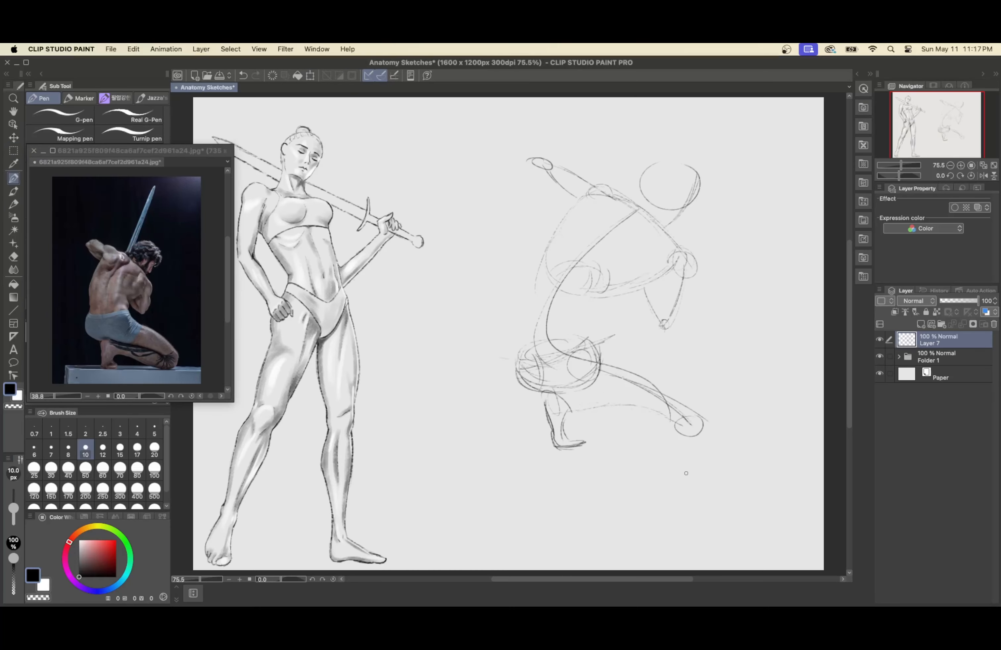
mouse_move(637, 293)
mouse_down()
mouse_move(669, 279)
mouse_move(623, 301)
mouse_move(601, 351)
mouse_up()
key(super+z)
key(p)
mouse_move(560, 223)
mouse_down()
mouse_move(530, 296)
mouse_move(512, 390)
mouse_up()
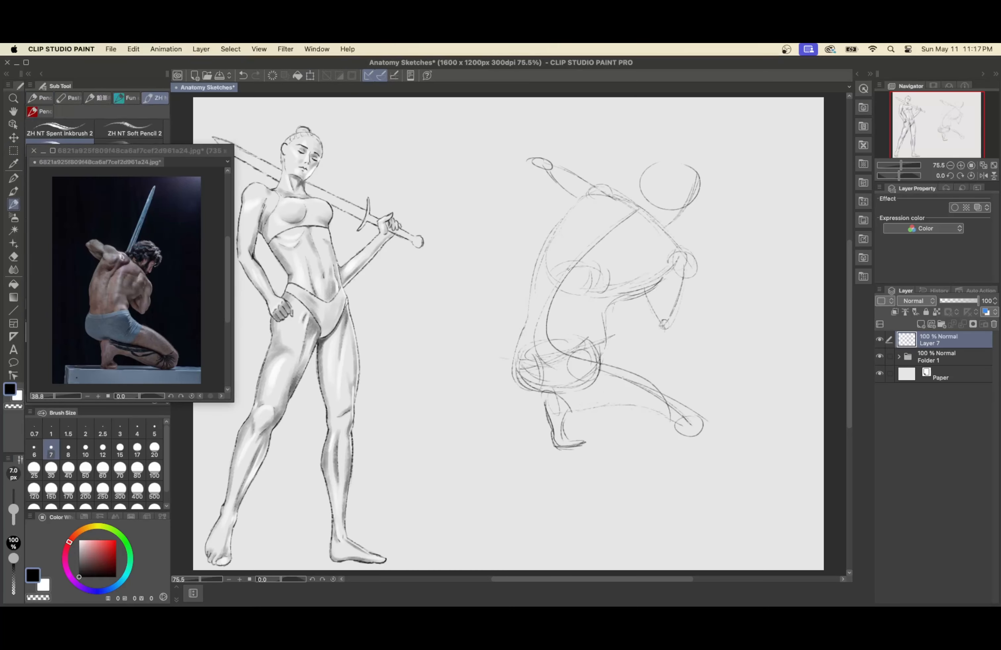
mouse_move(684, 251)
mouse_down()
mouse_move(697, 287)
mouse_move(652, 291)
mouse_up()
drag(608, 186, 587, 203)
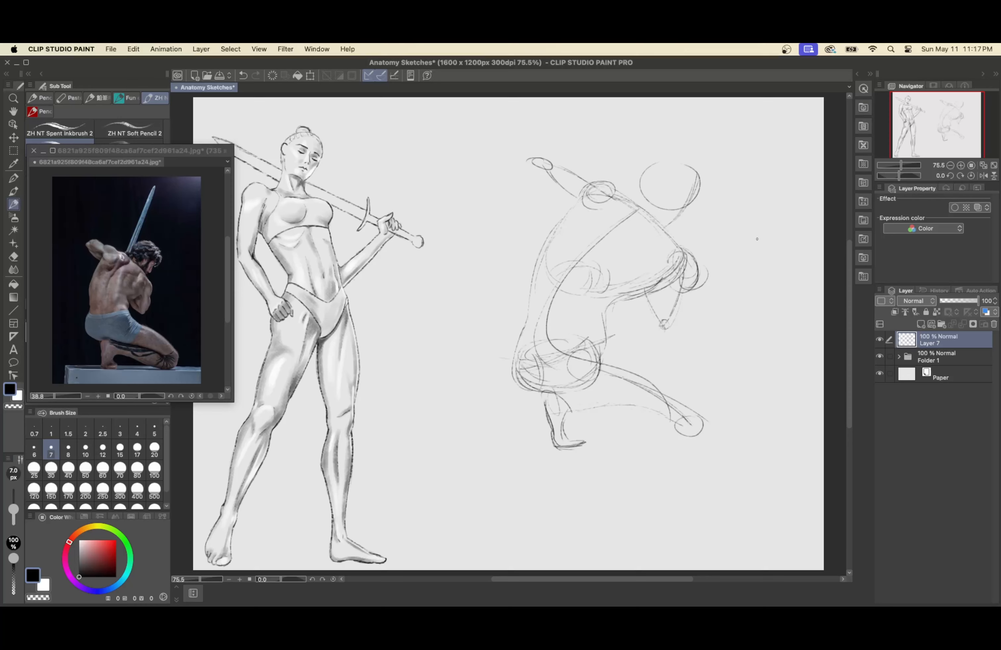
- Create a new layer above the gesture sketch and lower Layer 7's opacity to 50%
key(super+shift+n)
click(946, 357)
drag(978, 300, 959, 304)
click(945, 340)
key(super+z)
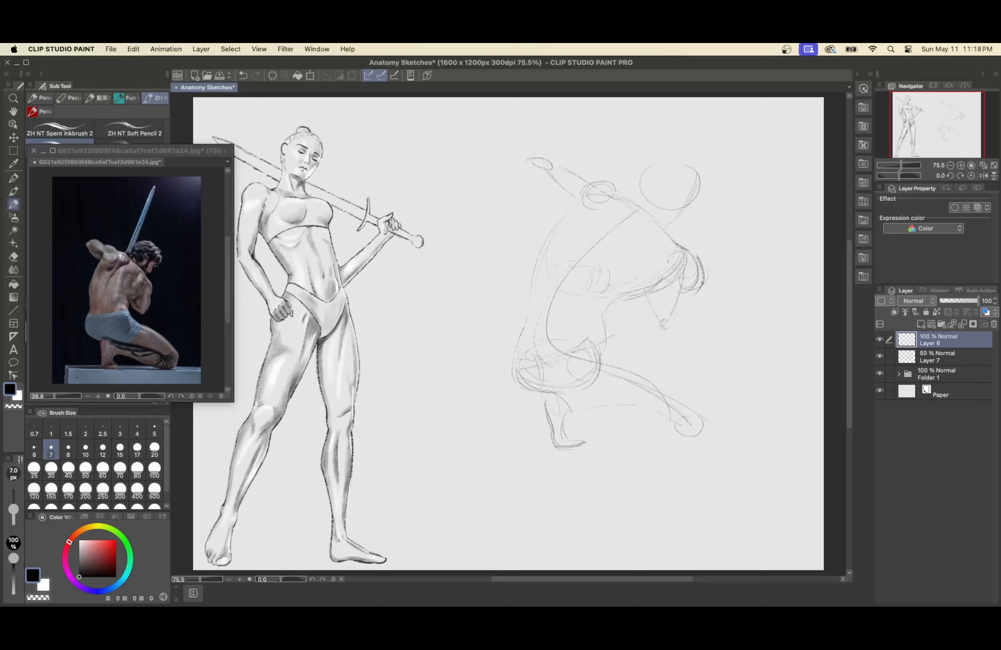
- Sketch the kneeling man's lowered bent arm as tapered cylinders with cross-contours on Layer 8
mouse_move(672, 287)
mouse_down()
mouse_move(692, 284)
mouse_move(662, 305)
mouse_move(693, 288)
mouse_move(700, 296)
mouse_move(668, 330)
mouse_up()
key(super+z)
mouse_move(665, 307)
mouse_down()
mouse_move(677, 320)
mouse_move(657, 327)
mouse_up()
drag(650, 291, 664, 303)
drag(659, 300, 650, 313)
- Build the raised arm as a cylinder from shoulder to elbow, with a rounded elbow and the forearm folding back
drag(604, 177, 582, 202)
drag(536, 169, 574, 204)
mouse_move(555, 159)
mouse_down()
mouse_move(589, 171)
mouse_move(537, 173)
mouse_up()
drag(567, 161, 601, 174)
drag(564, 169, 560, 189)
drag(568, 167, 568, 211)
drag(554, 190, 551, 196)
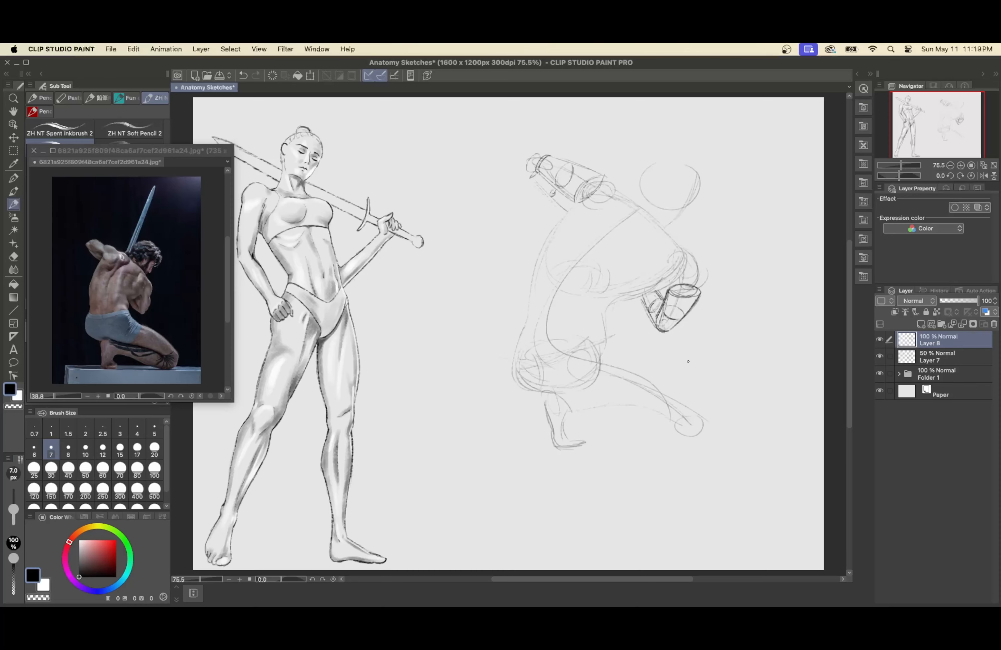
- Block in the pelvis and build the kneeling thigh and lower leg as cylinders with cross-contours at the knee
mouse_move(518, 337)
mouse_down()
mouse_move(545, 354)
mouse_move(616, 339)
mouse_move(527, 393)
mouse_move(606, 360)
mouse_up()
drag(591, 399, 671, 427)
mouse_move(608, 367)
mouse_down()
mouse_move(689, 409)
mouse_move(692, 429)
mouse_up()
drag(697, 418, 674, 445)
drag(570, 395, 666, 417)
drag(678, 422, 676, 439)
mouse_move(645, 378)
mouse_down()
mouse_move(634, 406)
mouse_move(608, 428)
mouse_move(672, 446)
mouse_up()
drag(640, 411, 633, 430)
drag(575, 404, 569, 412)
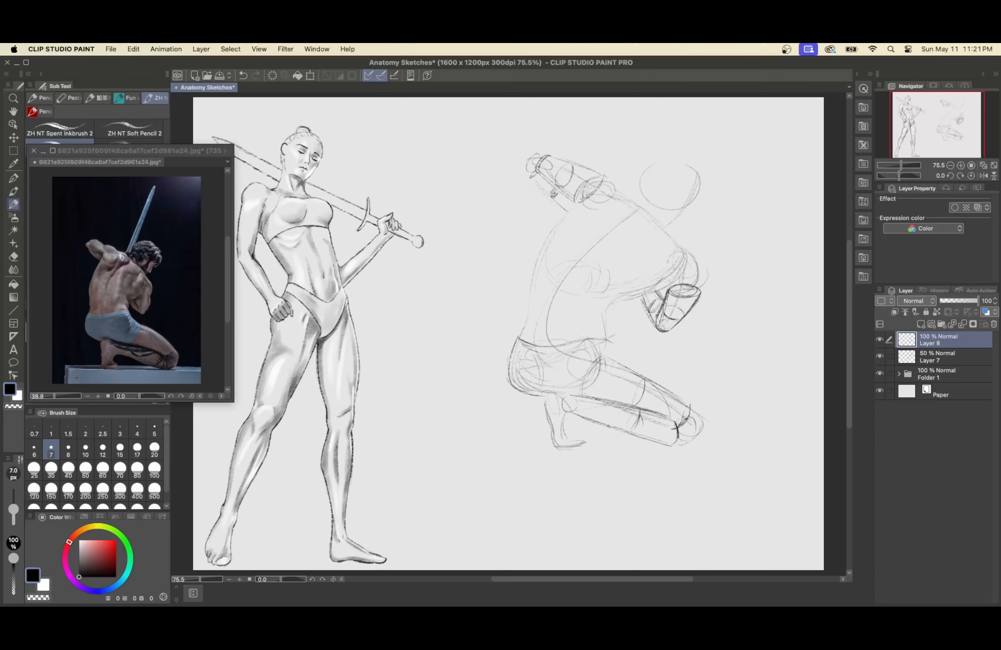
- Select the kneeling leg's cylinders and stretch them slightly outward toward the knee
key(m)
mouse_move(505, 428)
mouse_down()
mouse_move(697, 496)
mouse_move(508, 430)
mouse_up()
key(super+t)
drag(791, 505, 807, 512)
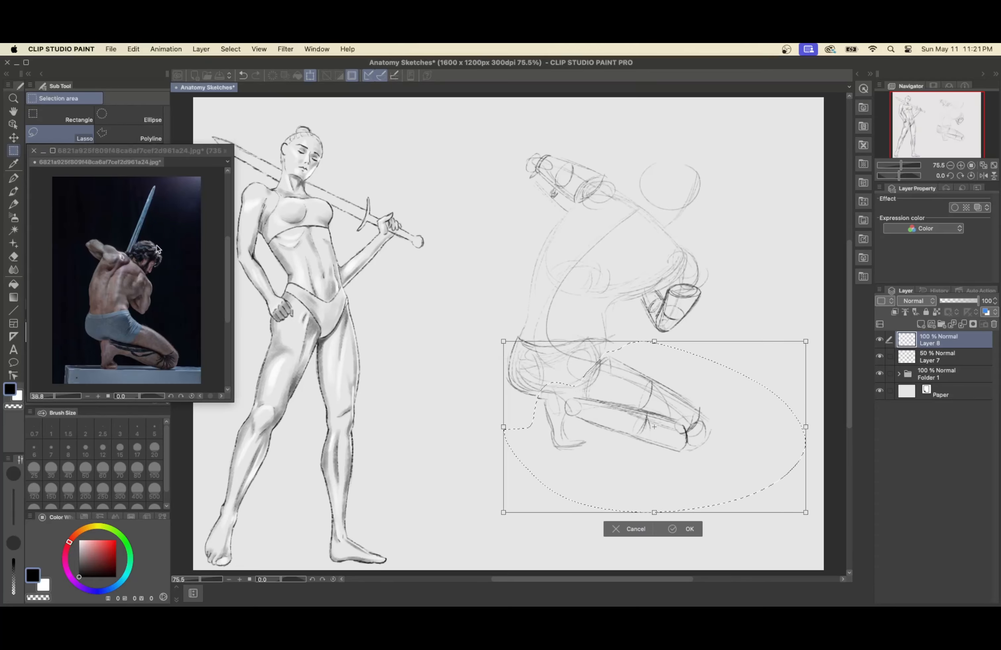
key(Return)
key(ctrl+d)
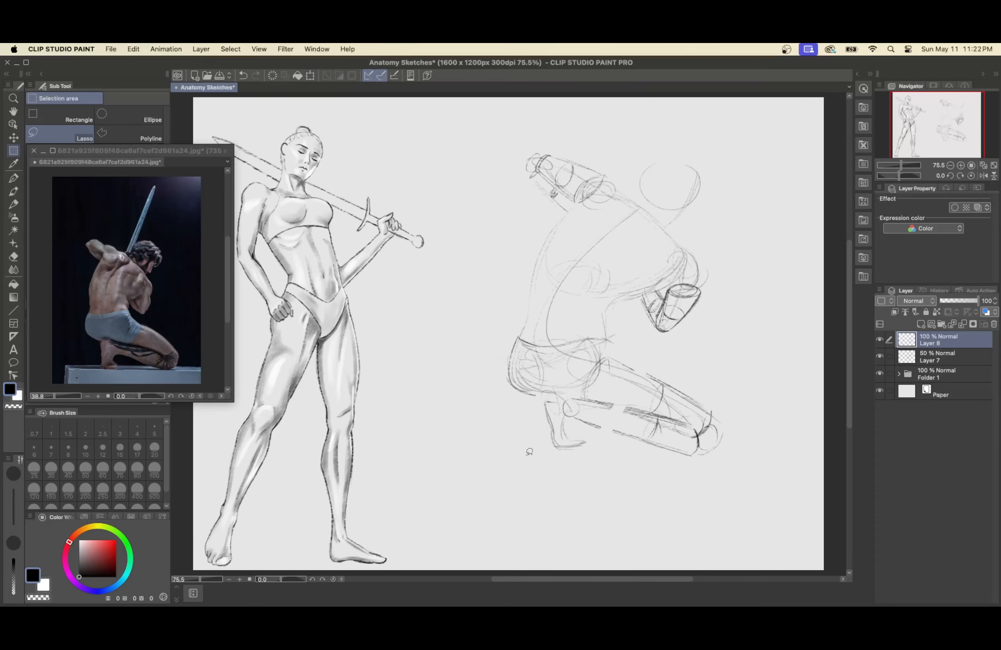
- Draw red alignment guides linking head, knee and foot on the reference photo and on a separate layer beneath the sketch layers
key(p)
drag(699, 195, 733, 425)
click(164, 268)
click(116, 541)
drag(155, 253, 185, 362)
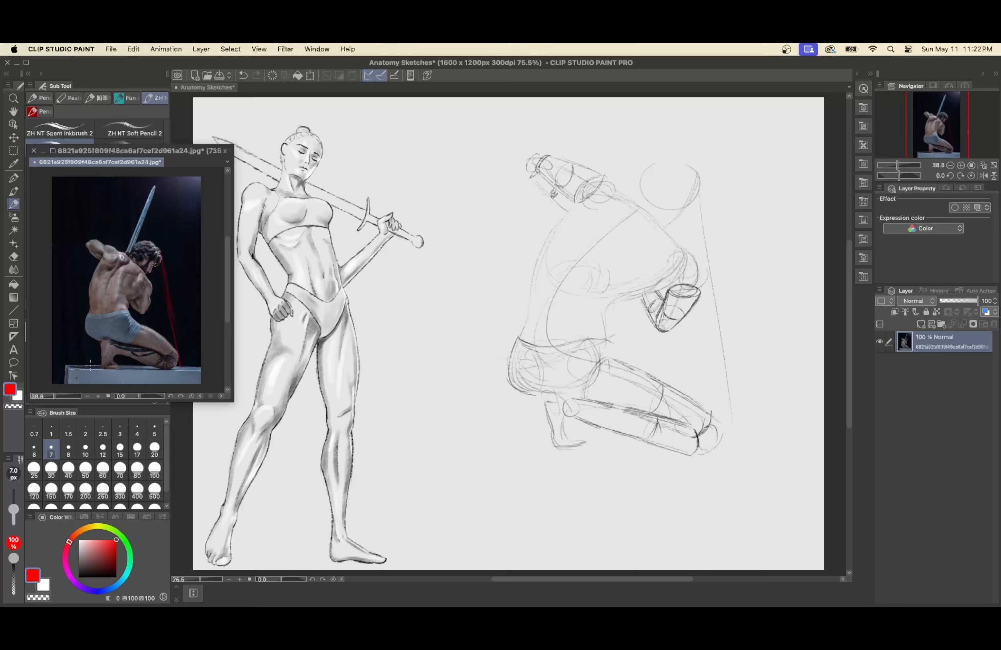
click(691, 161)
mouse_move(701, 179)
mouse_down()
mouse_move(739, 456)
mouse_move(565, 450)
mouse_move(549, 466)
mouse_up()
drag(935, 364, 935, 379)
- Liquify Layers 7 and 8 together with a size 300 brush to shift the bent arm inward and adjust the leg
click(937, 358)
shift+click(937, 341)
key(j)
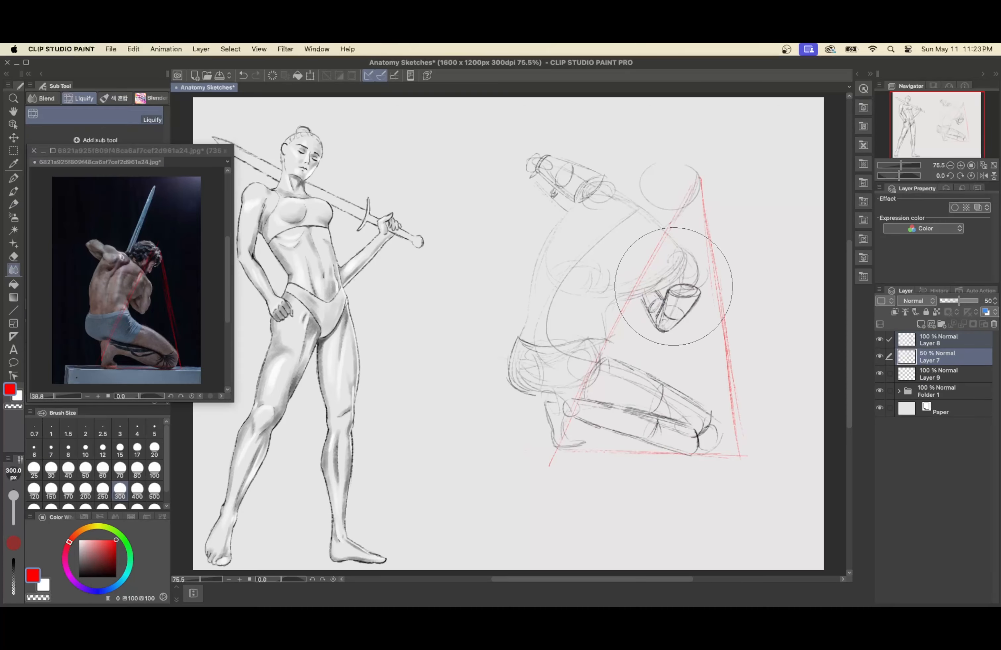
drag(685, 288, 676, 285)
drag(604, 202, 607, 203)
drag(669, 338, 654, 281)
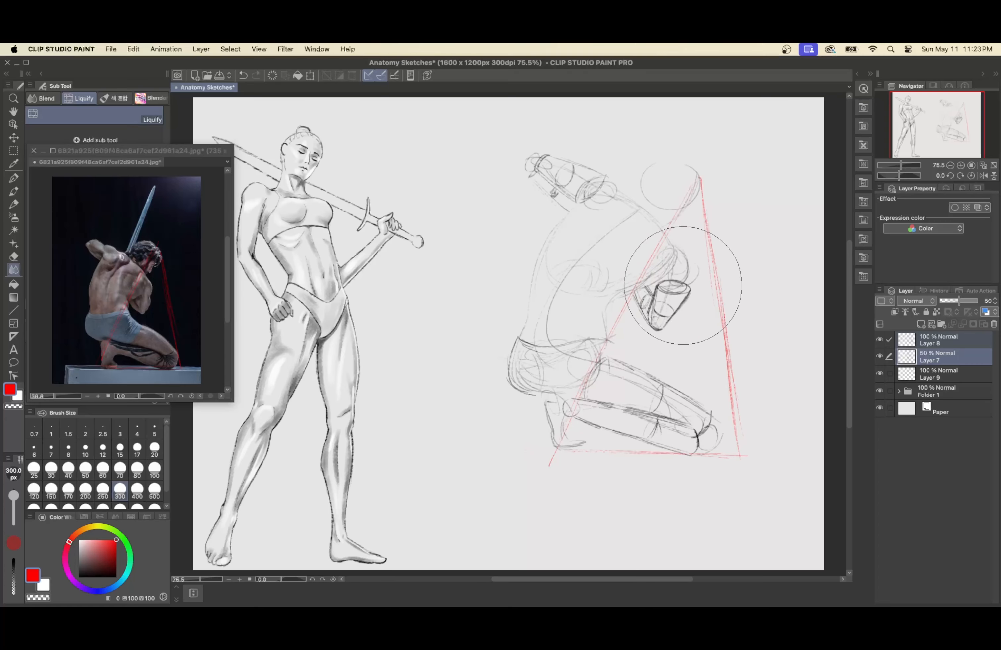
drag(660, 417, 580, 397)
drag(749, 452, 759, 466)
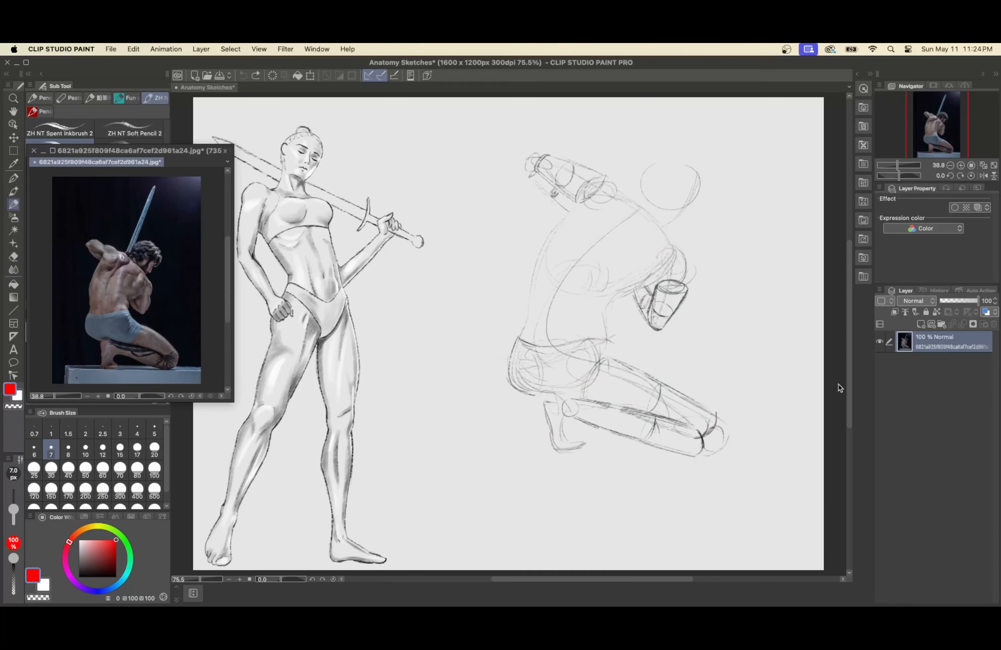
drag(766, 424, 770, 446)
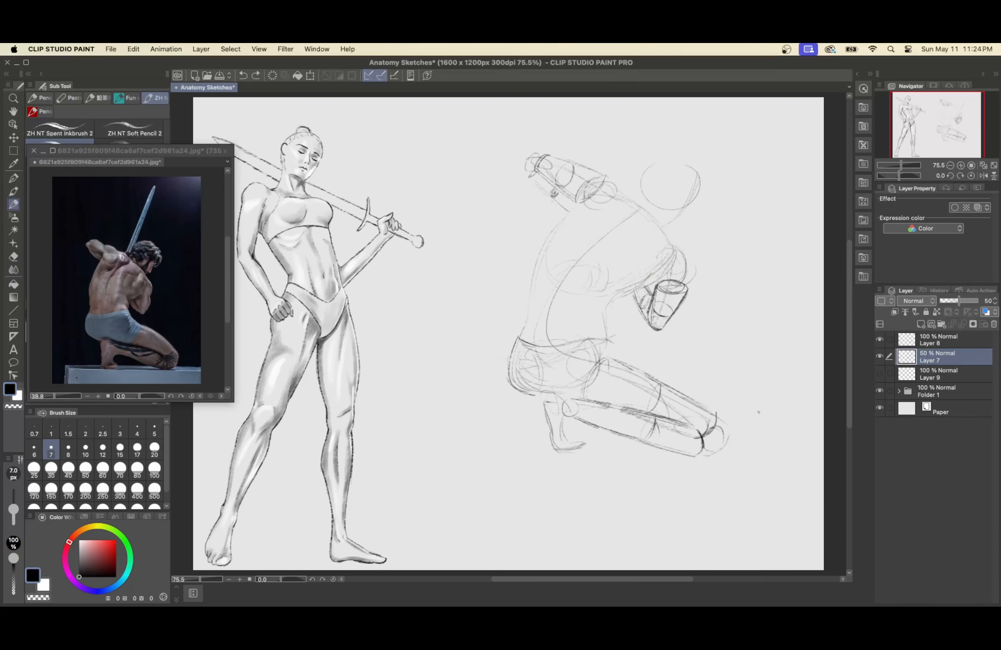
- Strengthen the underarm and both sides of the waist on Layer 7 with the size 7 pencil
mouse_move(678, 261)
mouse_down()
mouse_move(633, 295)
mouse_move(602, 357)
mouse_move(606, 349)
mouse_up()
drag(606, 313, 626, 295)
drag(608, 347, 620, 365)
drag(525, 322, 511, 351)
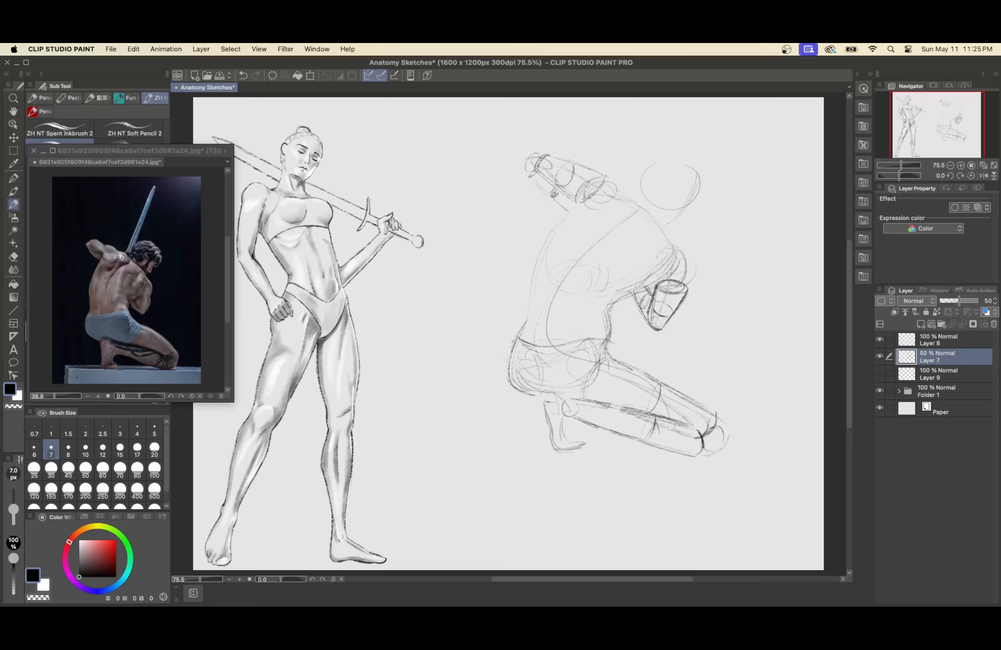
drag(667, 276, 625, 296)
- Liquify Layers 7 and 8 together to push in the buttocks and adjust the kneeling leg
key(alt+bracketright)
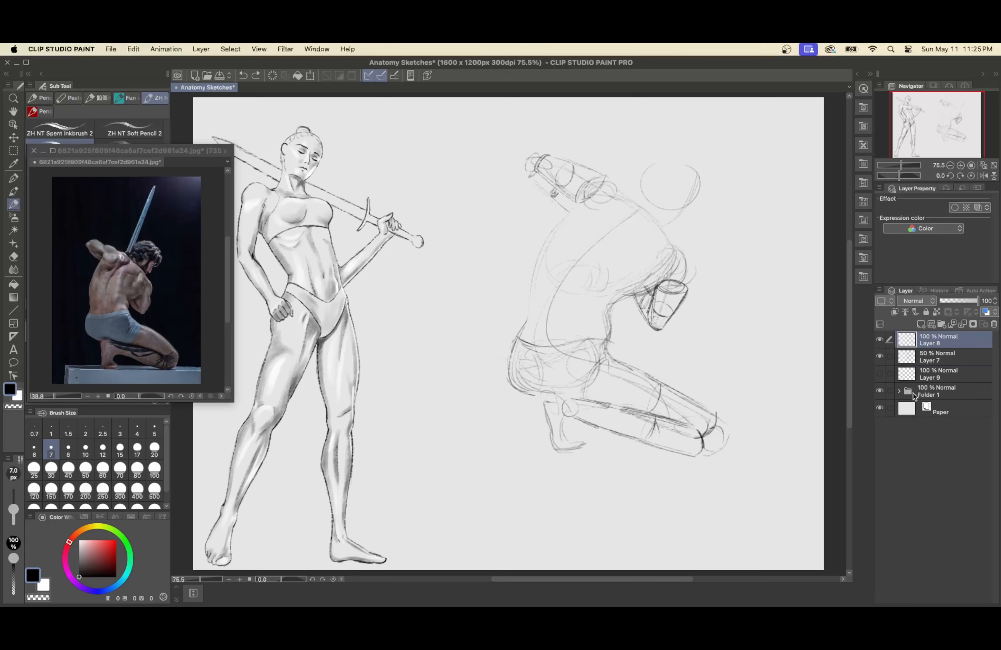
shift+click(914, 358)
key(j)
drag(519, 377, 532, 374)
drag(639, 424, 642, 434)
key(p)
key(p)
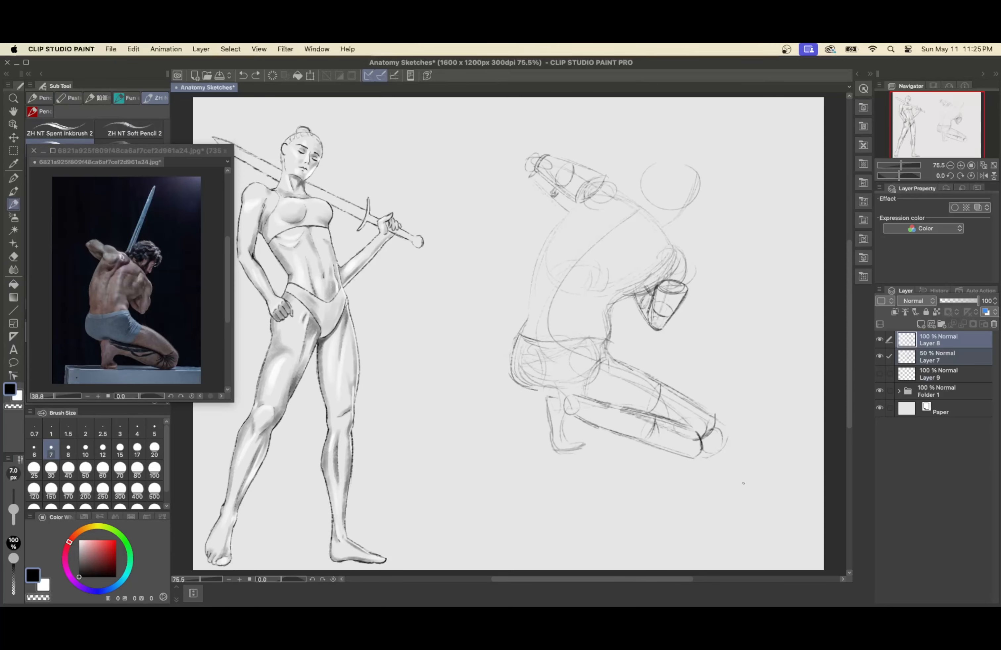
- Create a new layer above the sketch layers and move Layer 7's head circle slightly down toward the shoulders
key(super+shift+n)
scroll(619, 194, right, 3)
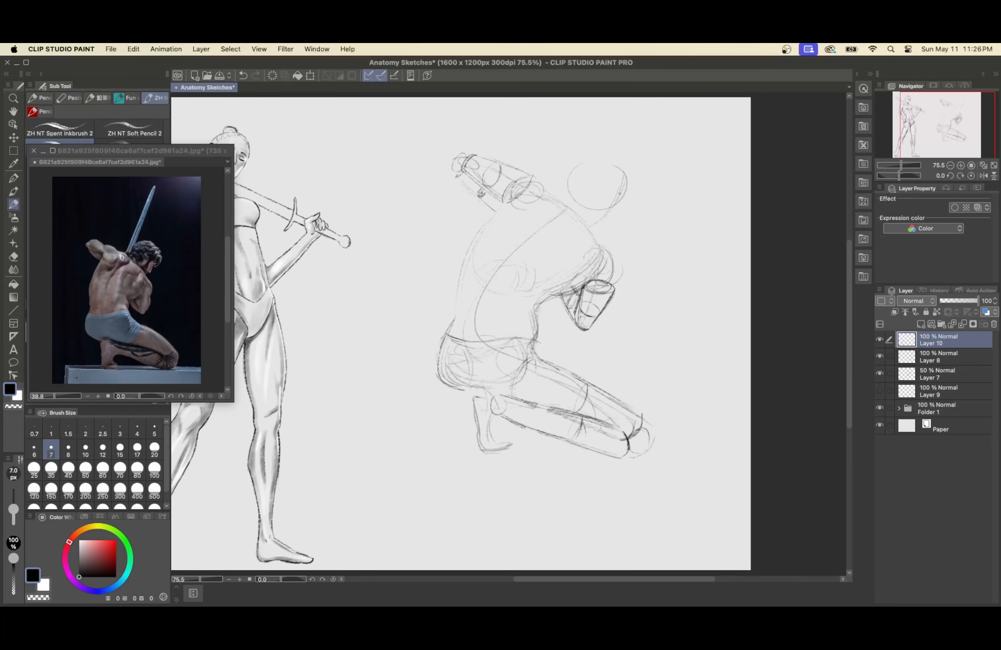
key(super+z)
key(k)
click(938, 374)
key(m)
drag(560, 136, 653, 233)
key(super+t)
drag(619, 200, 615, 207)
key(Return)
key(super+d)
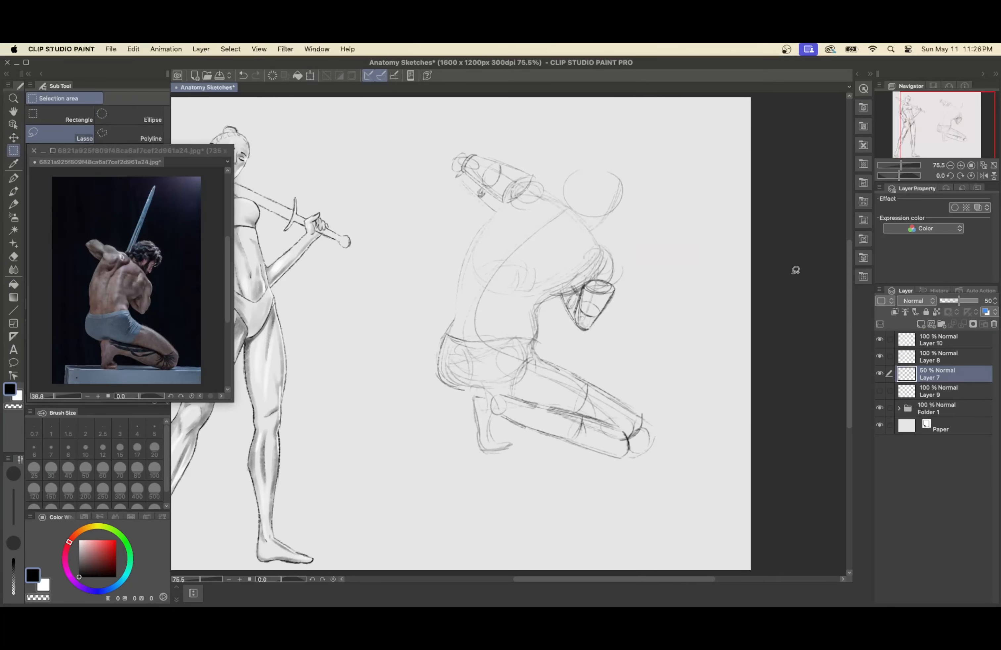
- Draw the downward-facing profile with the ear, eye, nose and chin on Layer 10
key(p)
click(938, 340)
key(p)
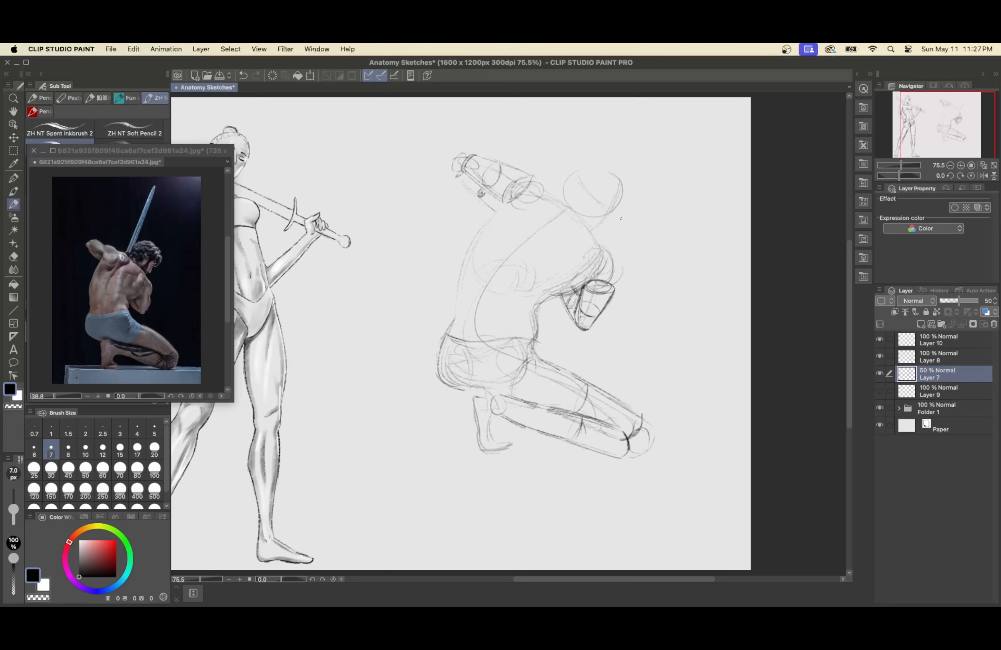
mouse_move(604, 216)
mouse_down()
mouse_move(604, 228)
mouse_move(622, 181)
mouse_up()
key(super+z)
key(super+z)
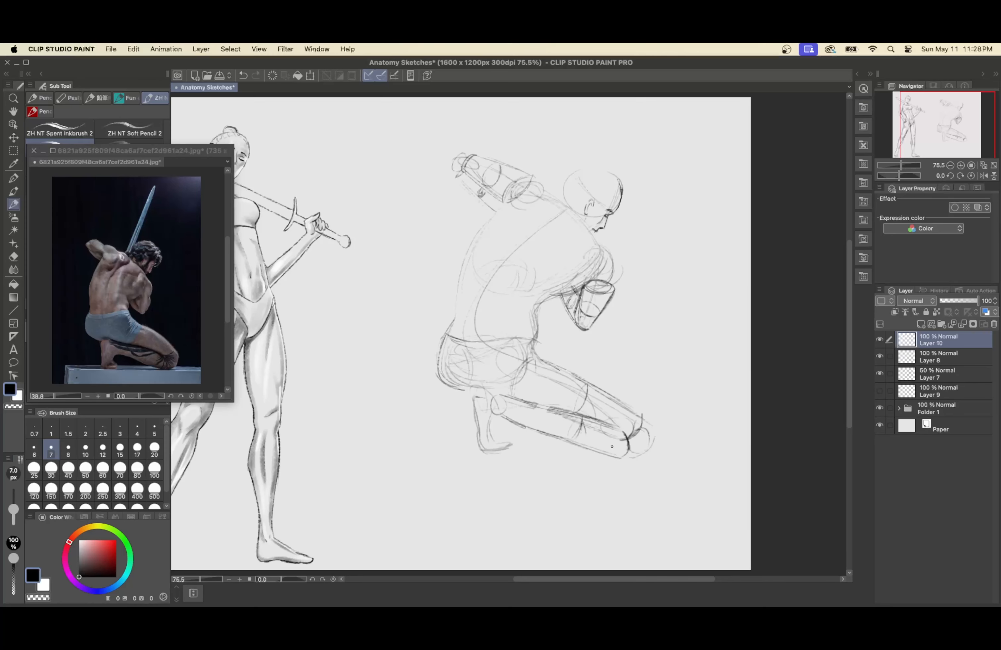
- Outline the shoulders and the bent arm down to its elbow and armpit, checking the lines with Layer 8 hidden
mouse_move(565, 208)
mouse_down()
mouse_move(506, 164)
mouse_move(545, 186)
mouse_move(619, 266)
mouse_move(598, 325)
mouse_up()
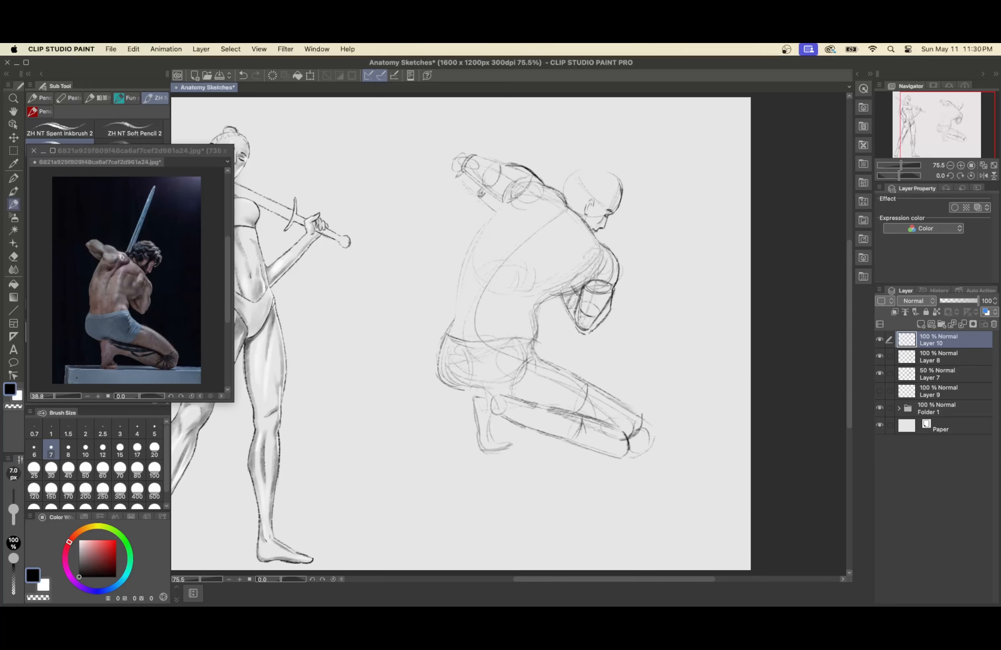
drag(557, 296, 579, 331)
key(super+z)
mouse_move(558, 295)
mouse_down()
mouse_move(573, 324)
mouse_move(553, 296)
mouse_up()
key(super+z)
key(super+shift+z)
key(j)
key(p)
click(880, 356)
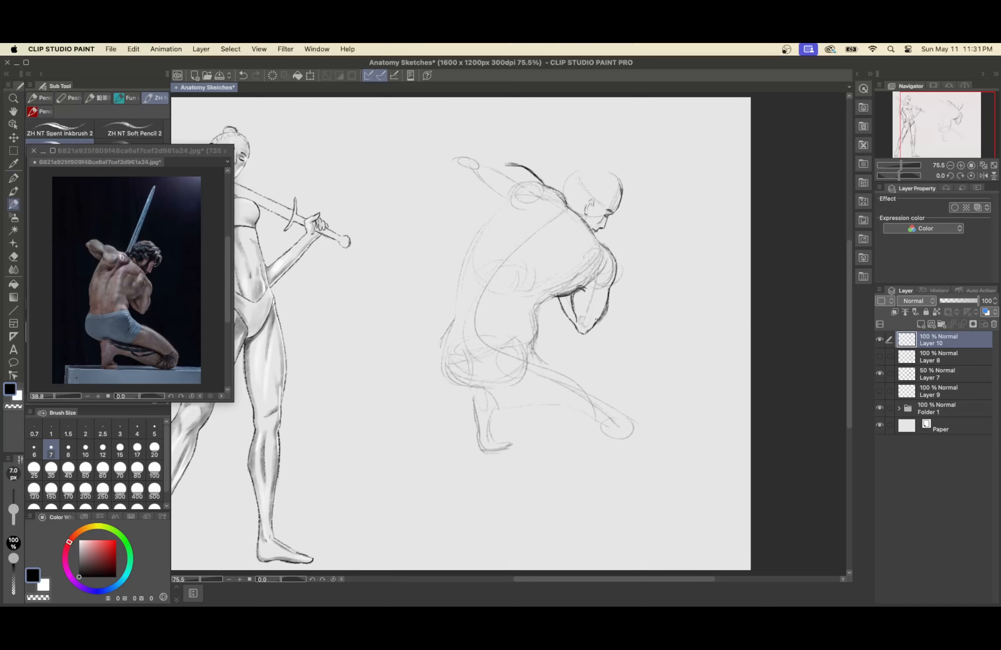
key(super+z)
mouse_move(576, 292)
mouse_down()
mouse_move(580, 322)
mouse_move(590, 287)
mouse_up()
key(super+z)
click(880, 356)
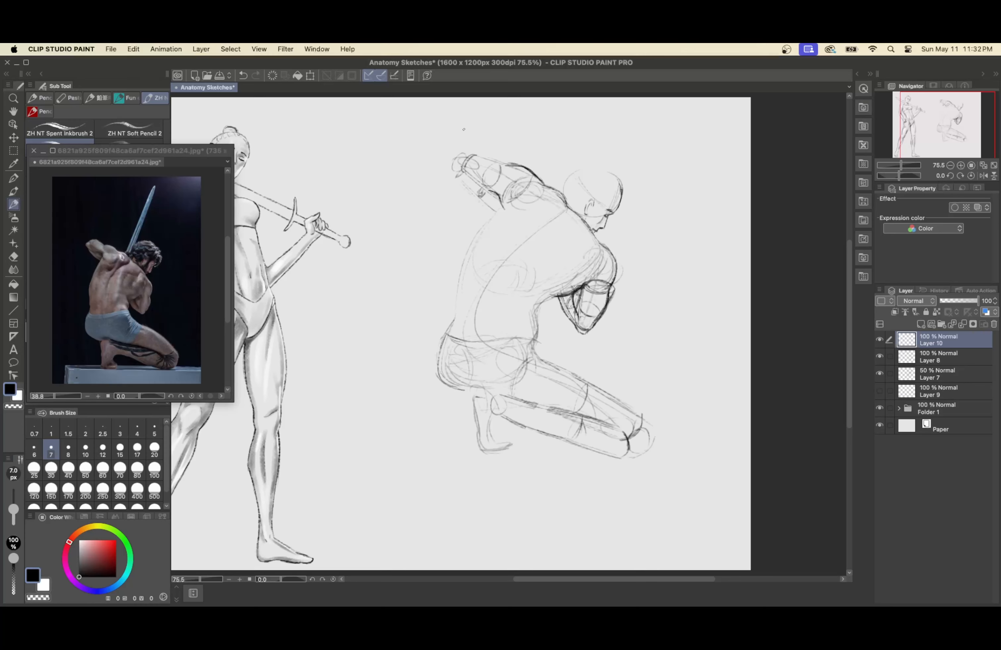
- Outline the raised arm and the outer back down to the waist, and draw the spine line from the neck
mouse_move(508, 166)
mouse_down()
mouse_move(460, 151)
mouse_move(447, 169)
mouse_move(491, 210)
mouse_up()
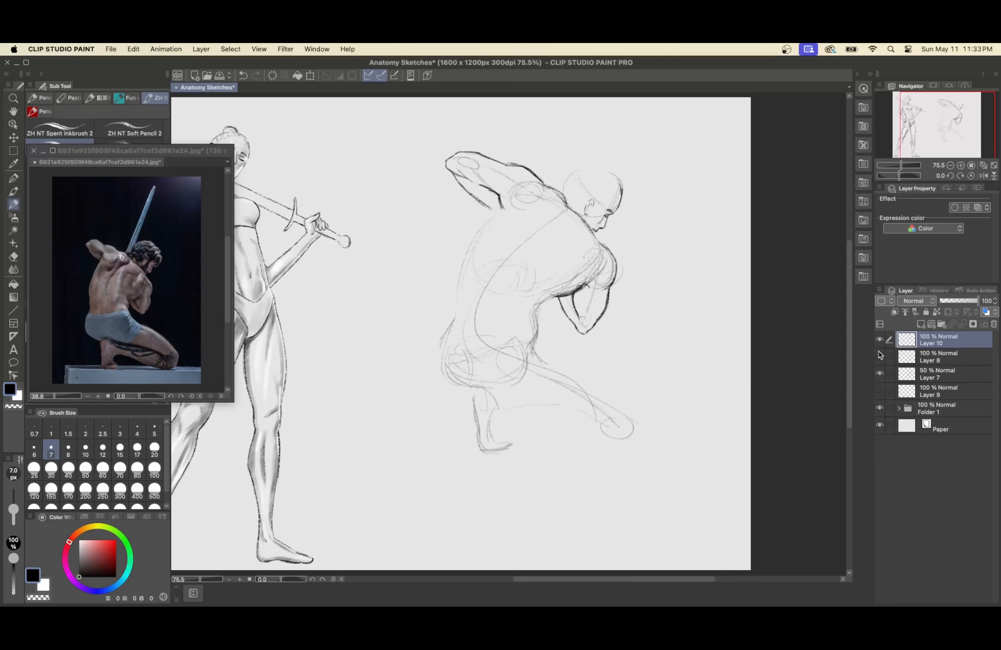
mouse_move(500, 205)
mouse_down()
mouse_move(476, 236)
mouse_move(455, 307)
mouse_up()
drag(474, 238, 453, 316)
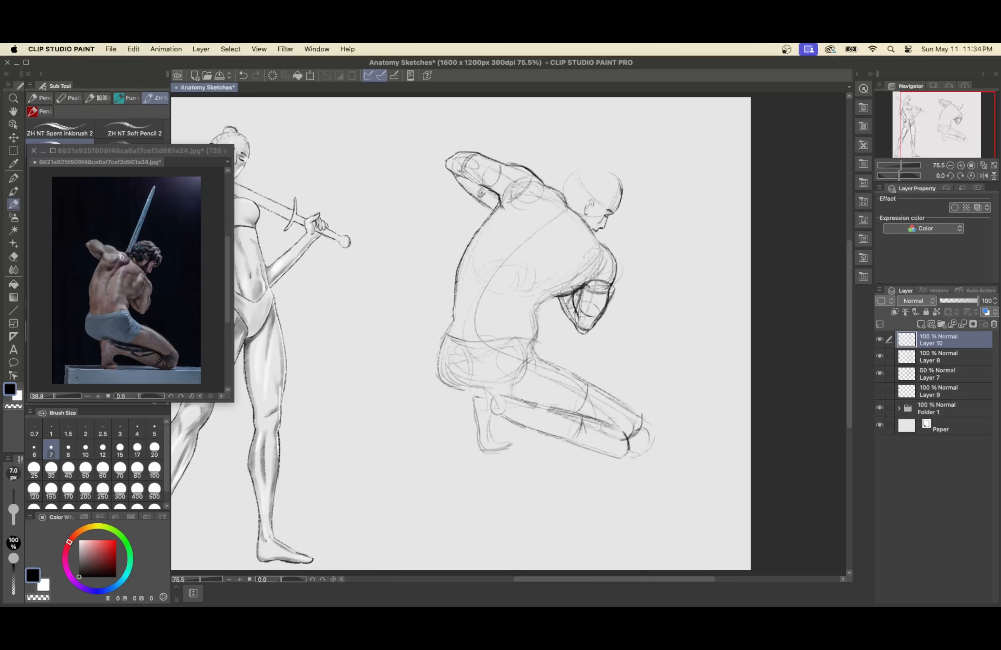
drag(567, 212, 506, 261)
drag(559, 219, 525, 238)
- Select the head's linework on Layer 10 and transform it slightly
key(m)
drag(570, 135, 581, 234)
key(ctrl+t)
mouse_move(596, 186)
mouse_down()
mouse_move(570, 193)
mouse_move(587, 170)
mouse_move(623, 190)
mouse_move(593, 165)
mouse_up()
key(Return)
key(p)
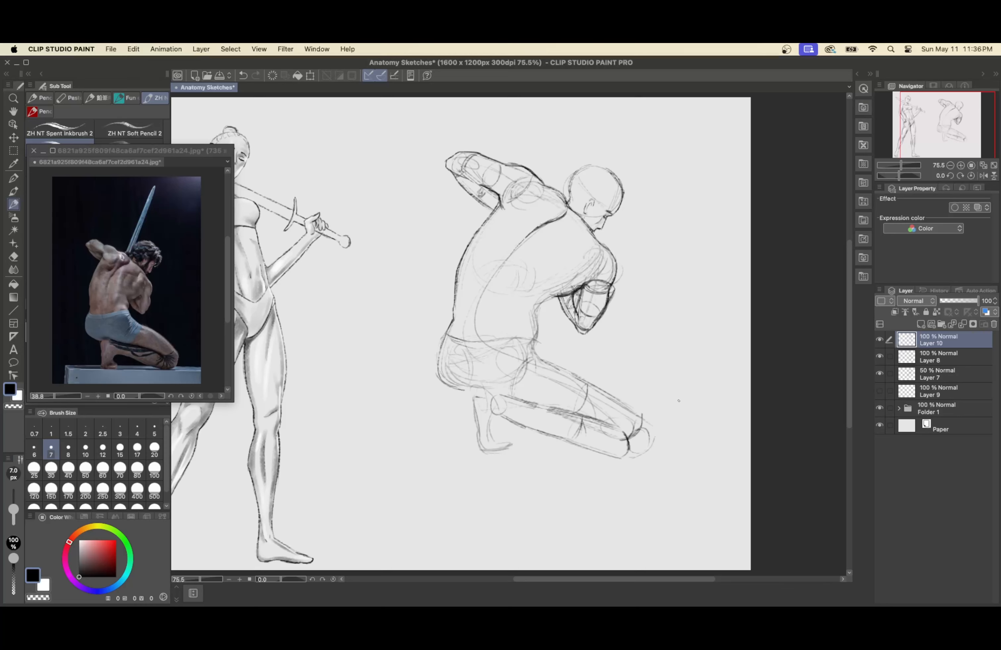
- Draw the underarm line and the front side of the torso down to the waist
mouse_move(569, 293)
mouse_down()
mouse_move(540, 307)
mouse_move(535, 338)
mouse_up()
drag(545, 301, 535, 343)
click(880, 357)
click(879, 356)
- Select the bent arm's linework and move it slightly in toward the torso
key(m)
key(super+t)
mouse_move(587, 279)
mouse_down()
mouse_move(588, 291)
mouse_move(579, 288)
mouse_up()
key(Return)
key(super+d)
key(p)
- Redraw the torso's front contour below the underarm, checking it with Layers 7 and 8 hidden
mouse_move(544, 301)
mouse_down()
mouse_move(535, 339)
mouse_move(538, 328)
mouse_up()
key(p)
drag(880, 356, 879, 372)
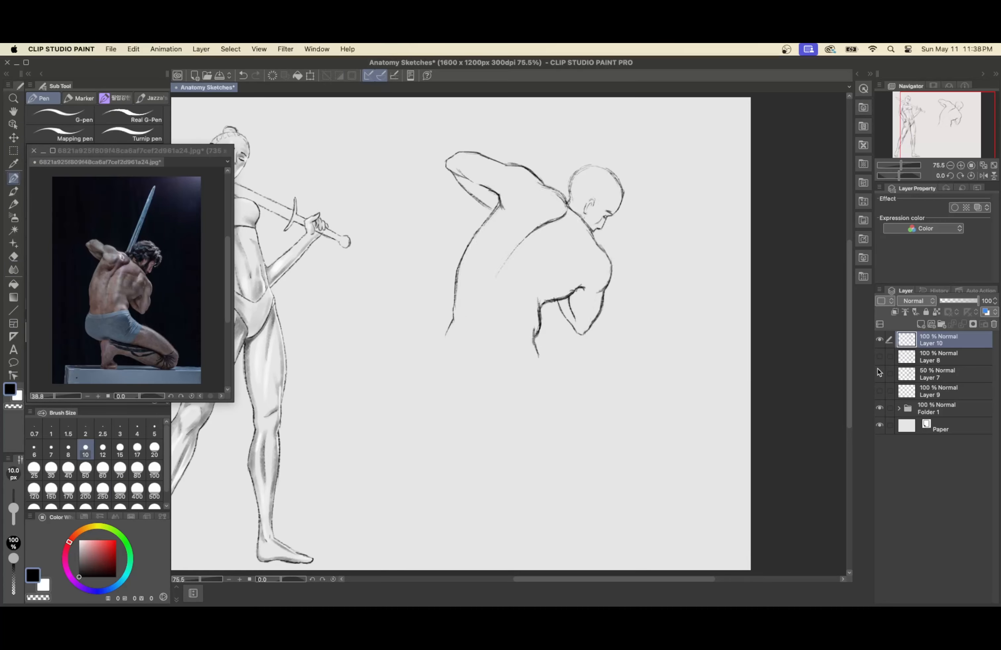
key(p)
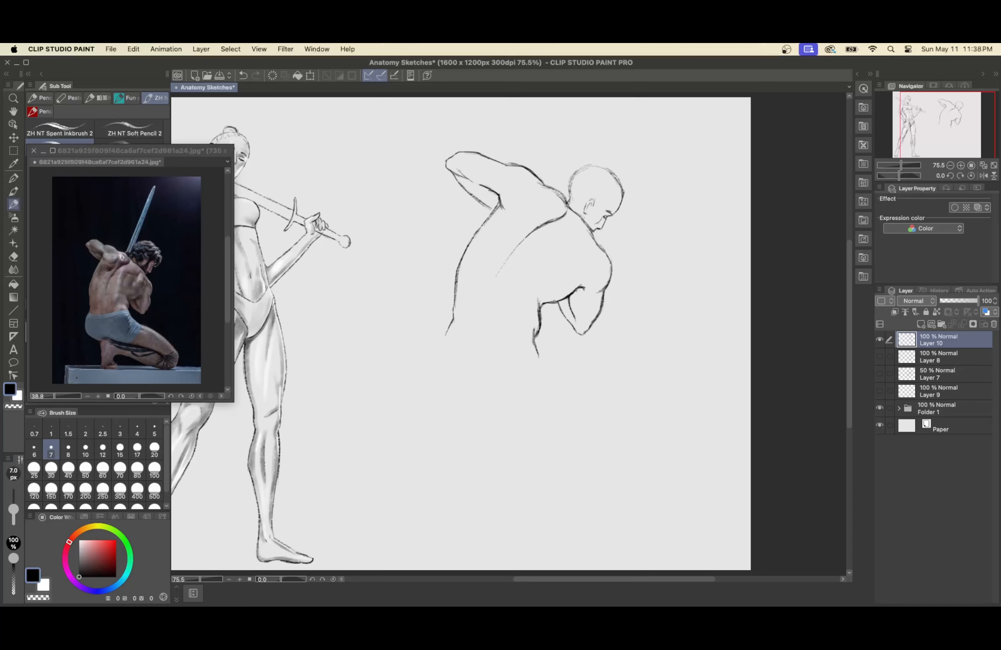
key(super+z)
drag(537, 298, 539, 328)
drag(880, 357, 880, 373)
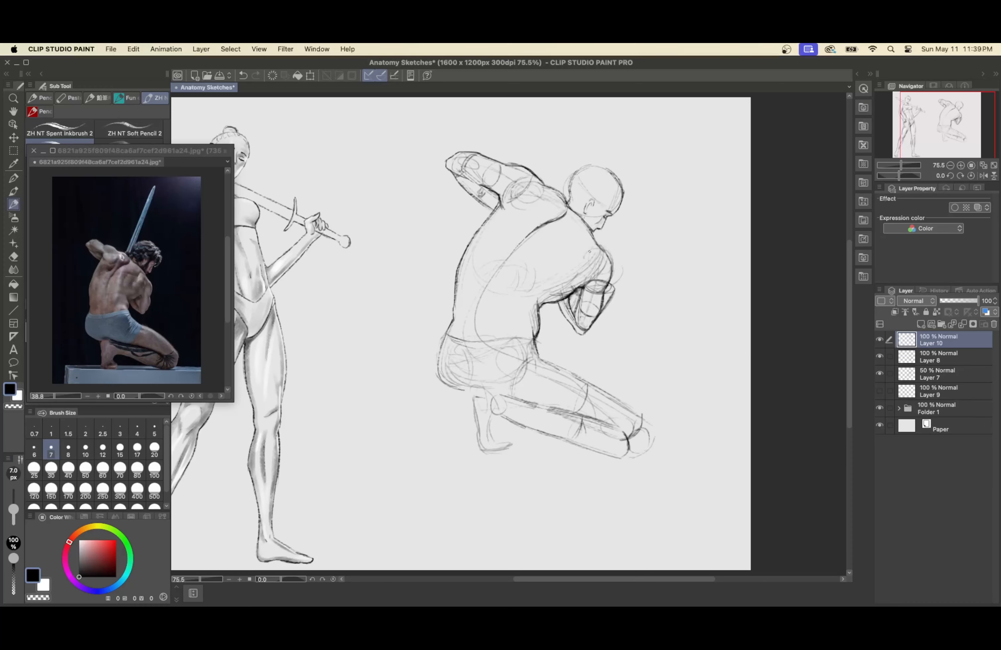
- Draw the muscle contours of the shoulders, shoulder blades and the lower back along the spine
drag(589, 252, 584, 275)
drag(510, 210, 542, 204)
key(super+z)
drag(468, 307, 464, 324)
drag(537, 227, 489, 294)
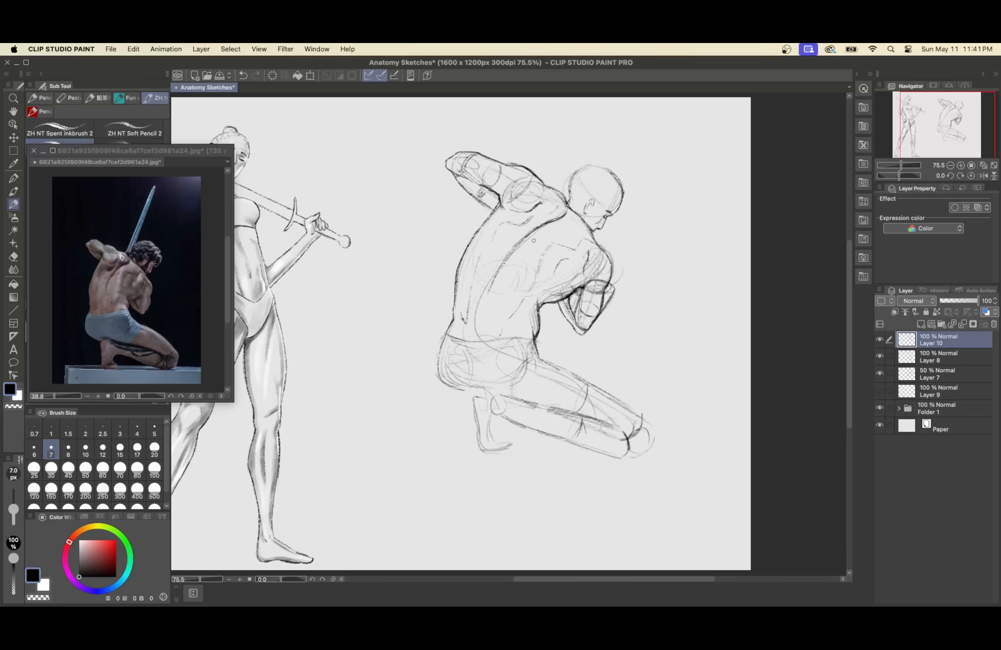
click(880, 374)
click(880, 374)
drag(545, 295, 566, 282)
key(super+z)
- Outline the buttocks, the kneeling thigh, the knee and the underside of the lower leg
mouse_move(448, 322)
mouse_down()
mouse_move(434, 358)
mouse_move(470, 396)
mouse_up()
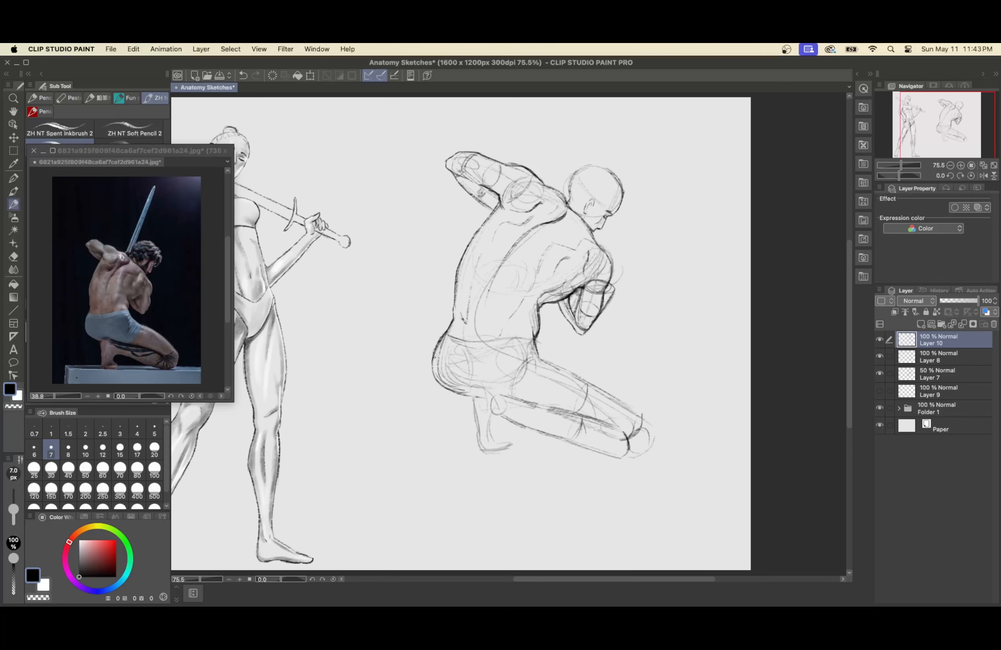
drag(439, 341, 441, 386)
mouse_move(536, 359)
mouse_down()
mouse_move(648, 417)
mouse_move(658, 435)
mouse_move(642, 457)
mouse_move(616, 462)
mouse_up()
drag(496, 418, 624, 460)
- Draw the line separating the thigh from the calf with Layer 7 hidden, and show the layer again
click(880, 373)
drag(524, 403, 616, 422)
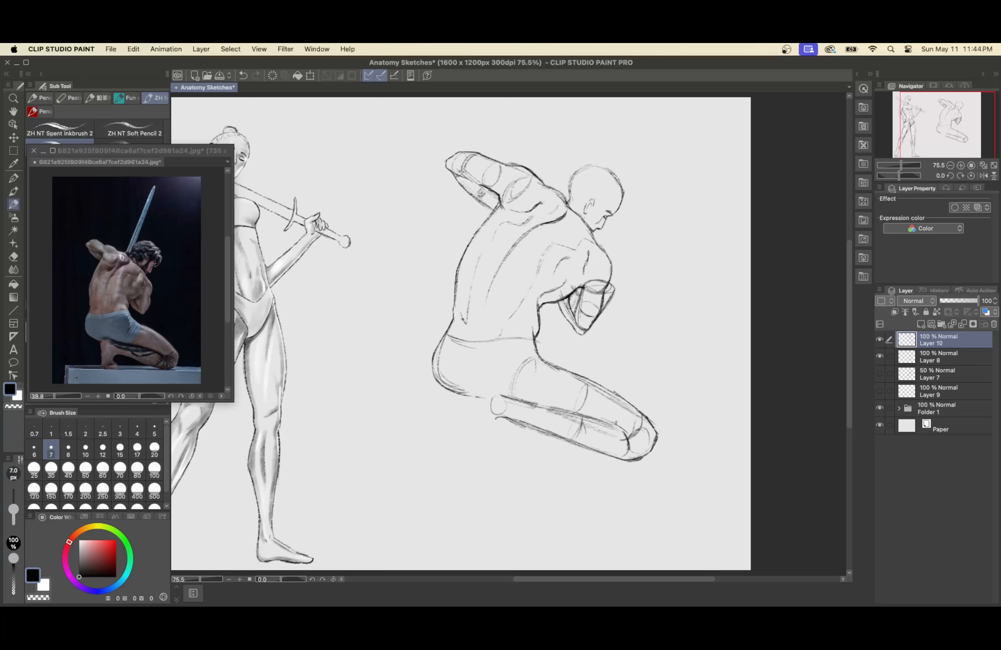
drag(528, 404, 629, 434)
click(879, 357)
click(880, 357)
click(880, 373)
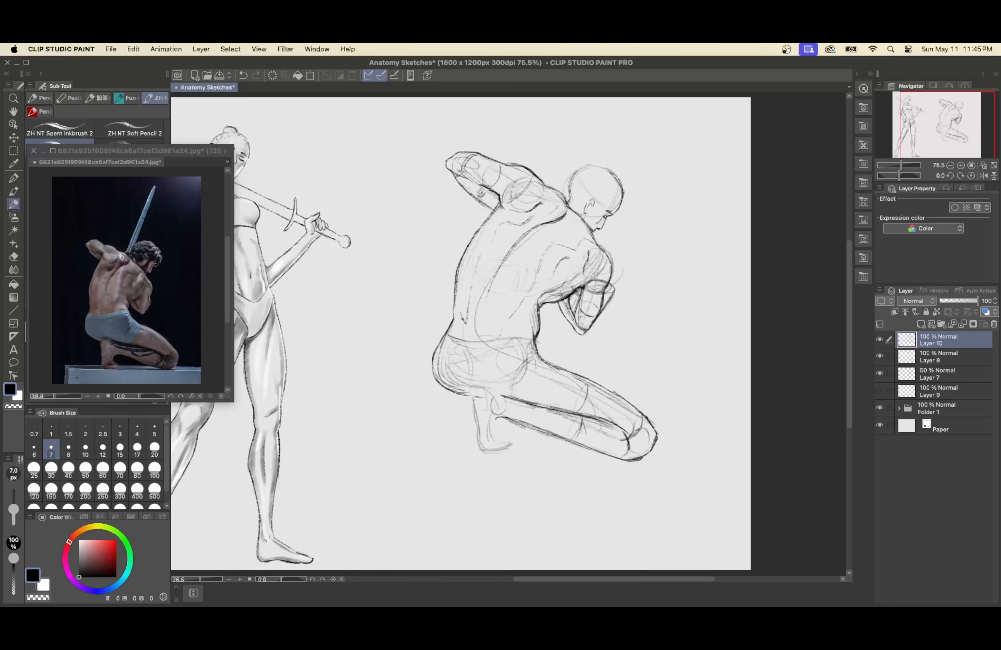
- Outline the bent foot from ankle to sole and redraw its toes
mouse_move(507, 390)
mouse_down()
mouse_move(474, 395)
mouse_move(474, 416)
mouse_up()
mouse_move(505, 387)
mouse_down()
mouse_move(484, 396)
mouse_move(486, 453)
mouse_up()
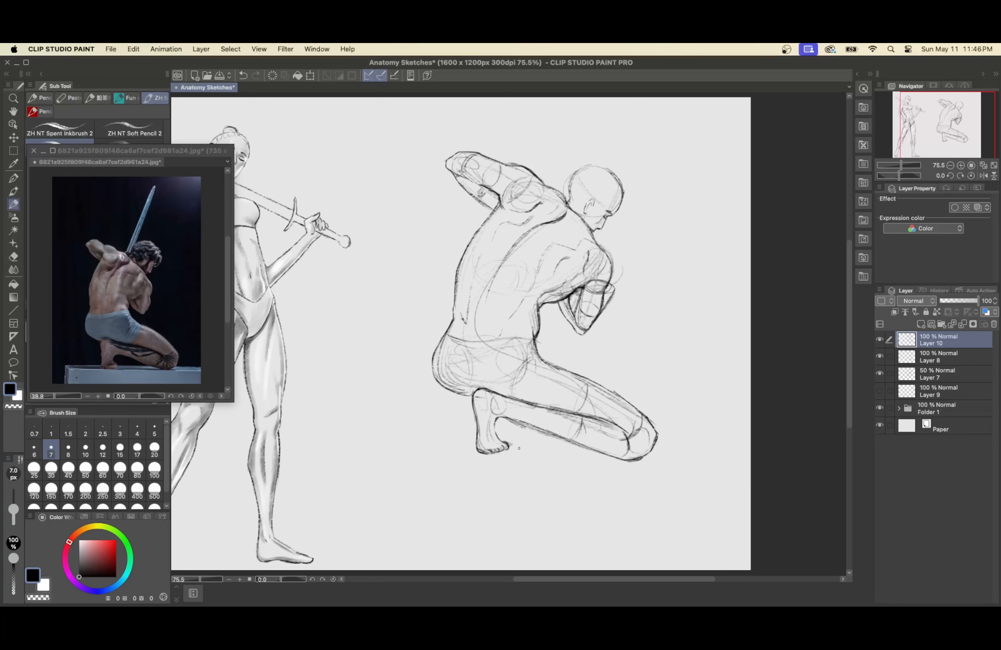
mouse_move(510, 443)
mouse_down()
mouse_move(478, 452)
mouse_move(507, 449)
mouse_up()
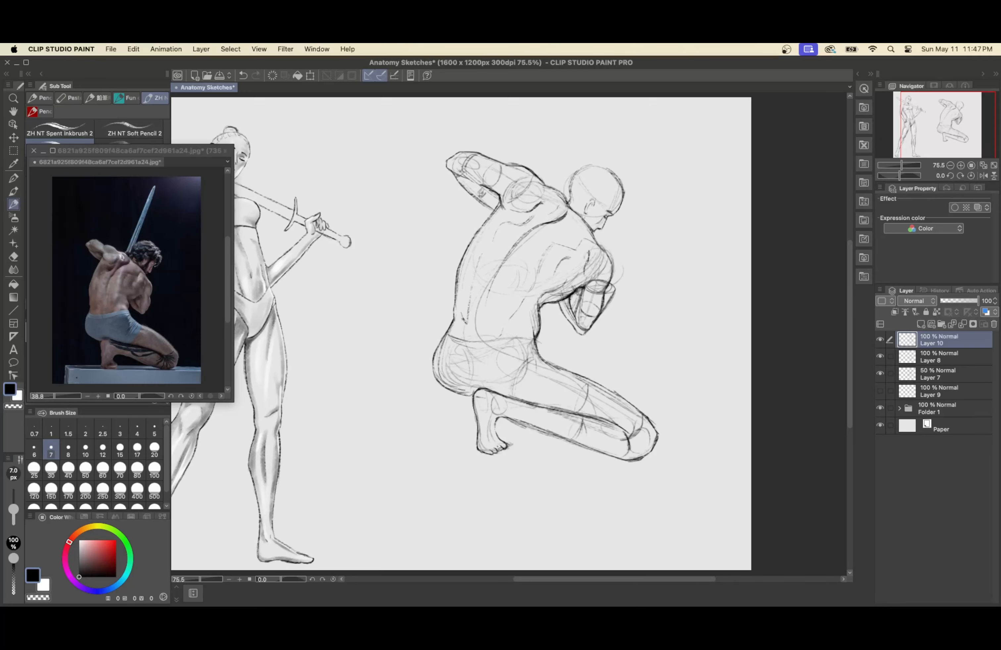
key(super+z)
key(super+z)
key(super+z)
drag(488, 452, 509, 446)
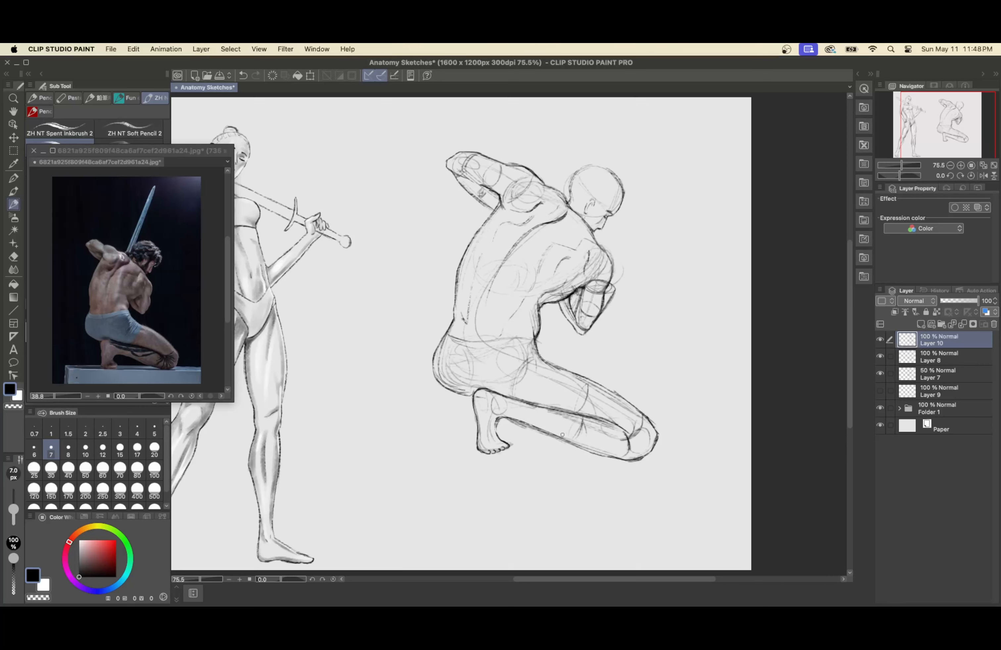
- Reinforce the knee and upper thigh contours with the sketch layers hidden, and show Layers 7 and 8 again
click(880, 356)
drag(608, 421, 627, 434)
key(super+z)
mouse_move(522, 403)
mouse_down()
mouse_move(600, 417)
mouse_move(628, 434)
mouse_move(623, 400)
mouse_up()
key(super+z)
drag(620, 397, 653, 432)
drag(540, 356, 628, 406)
drag(880, 356, 880, 374)
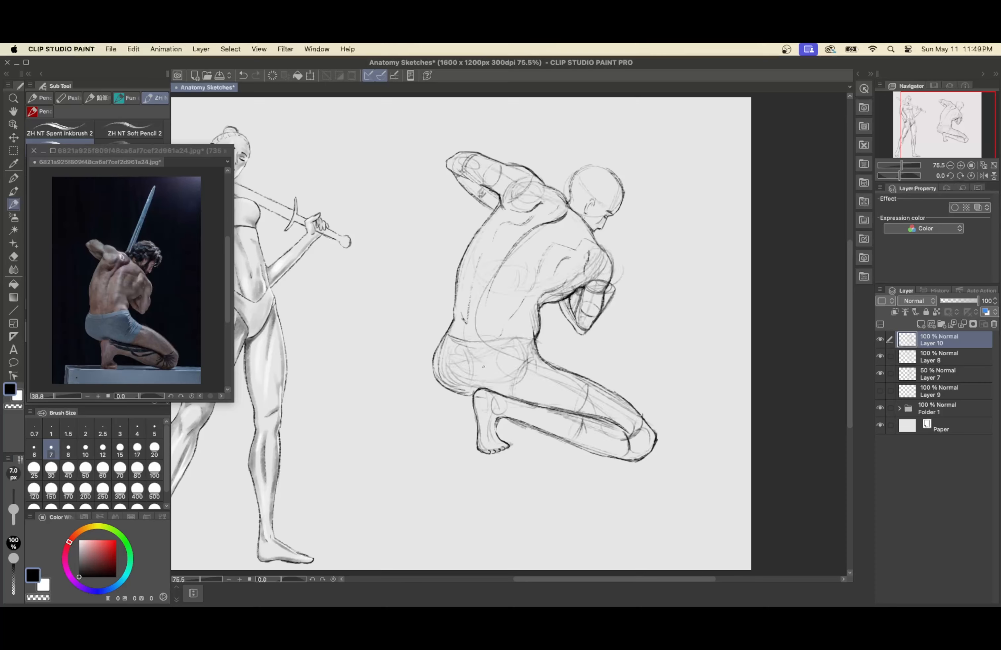
- Compare the linework with the sketch layers hidden and draw the shorts' waistband across the lower back
click(880, 355)
click(881, 356)
click(880, 356)
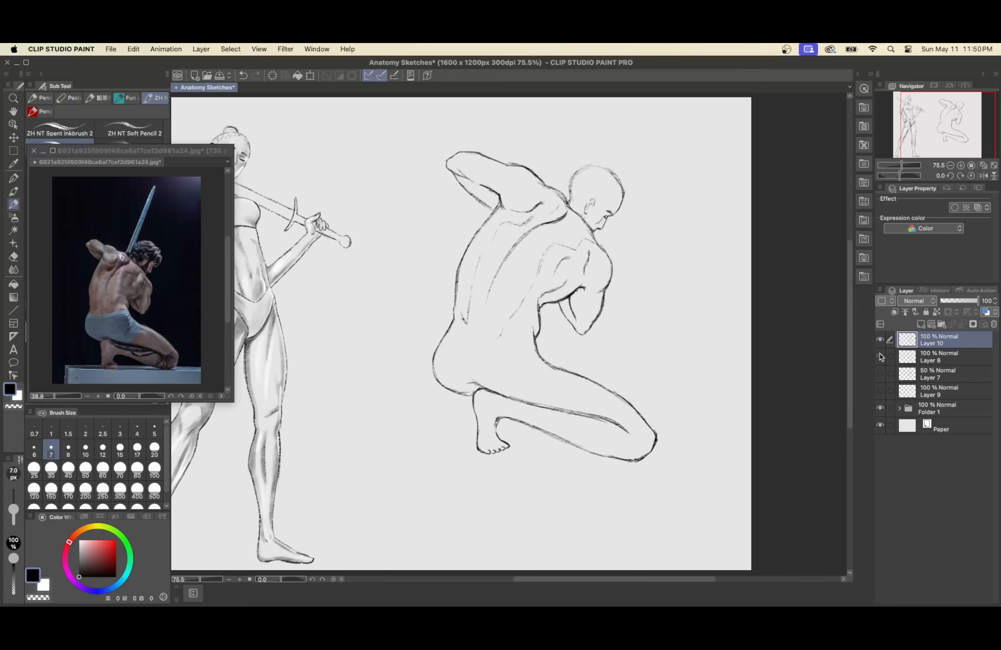
click(880, 356)
drag(447, 334, 535, 340)
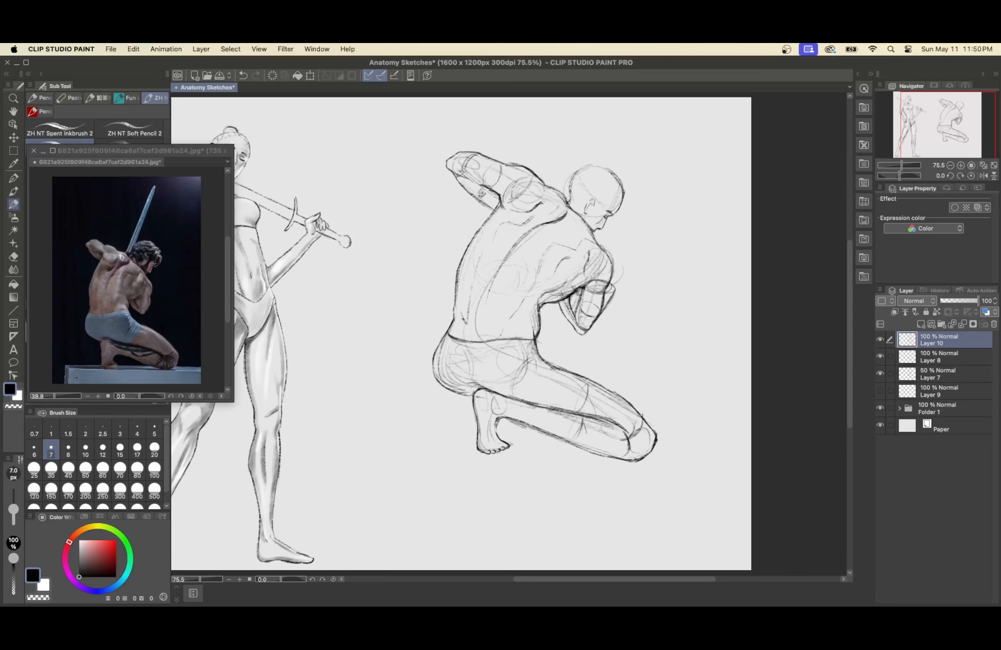
- Finish the shorts' hem and waistband with Layers 7 and 8 hidden, and sketch the hair and beard on a new layer
drag(535, 402, 550, 371)
drag(880, 373, 880, 358)
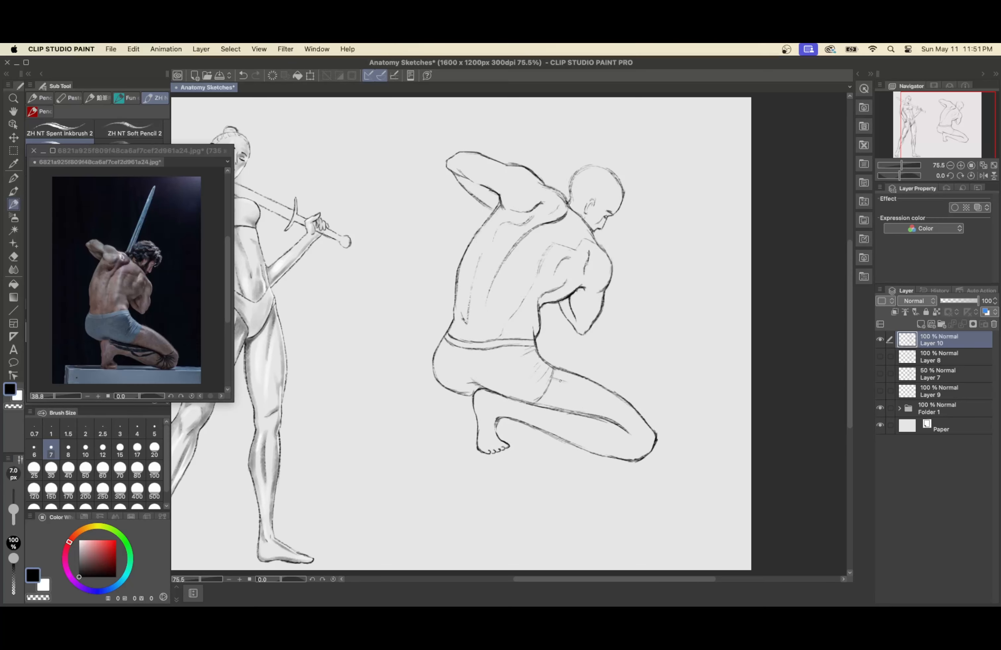
drag(482, 330, 482, 344)
key(super+shift+n)
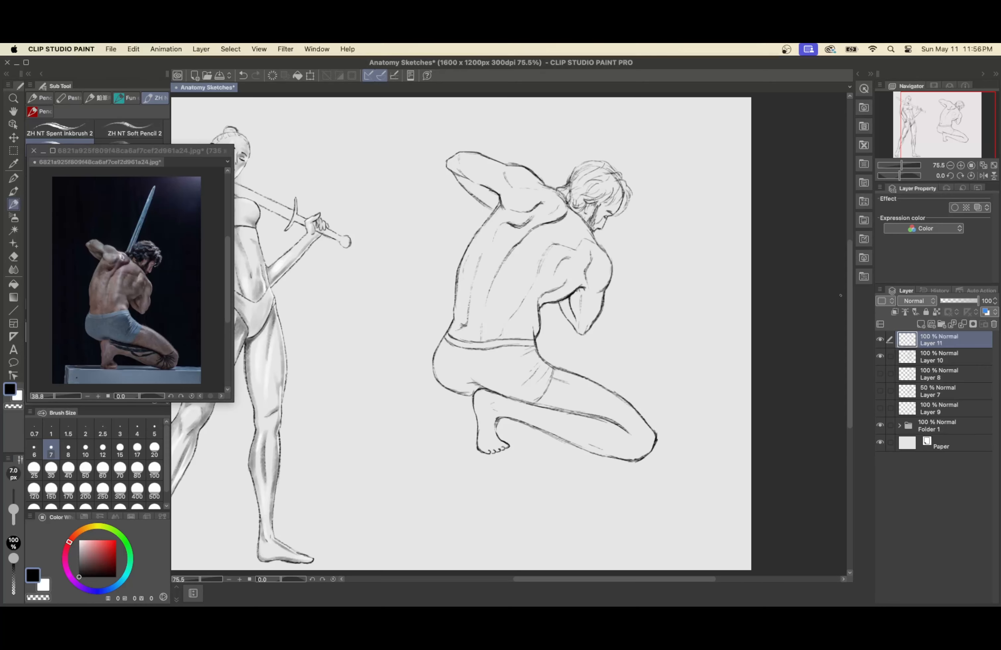
- Clean up the head lines on Layer 10 beneath the hair, and reinforce the hair and beard on Layer 11
click(880, 356)
click(880, 357)
click(939, 356)
mouse_move(570, 194)
mouse_down()
mouse_move(603, 165)
mouse_move(625, 196)
mouse_move(611, 212)
mouse_up()
click(939, 340)
key(p)
key(p)
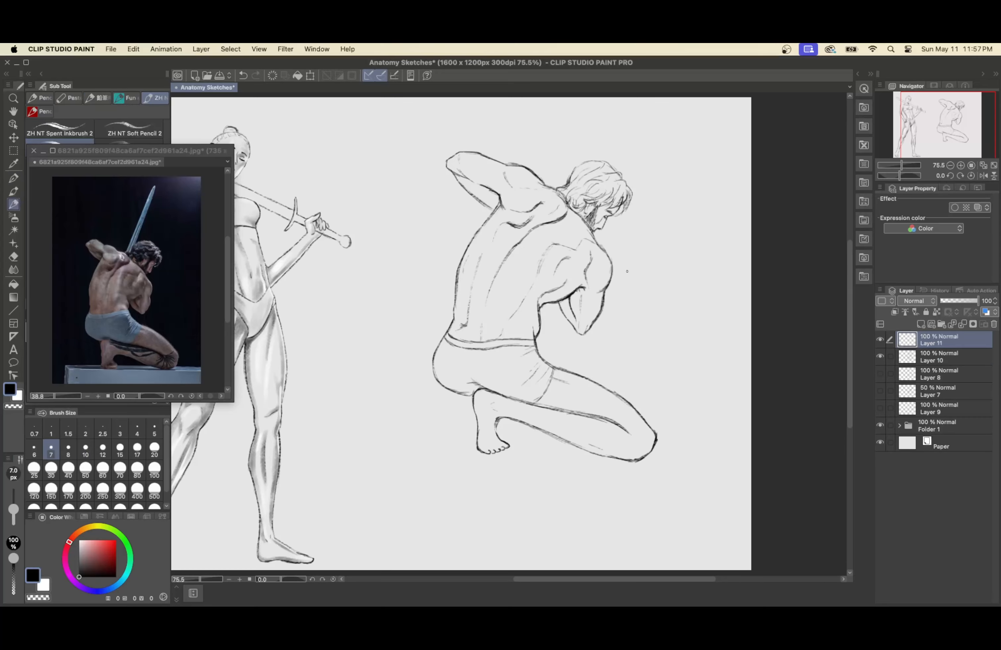
- Add a new layer above Layer 10 and shade the man's hair with the 15 px かすれ油彩■リメイク brush
key(j)
click(903, 358)
key(p)
drag(967, 123, 954, 124)
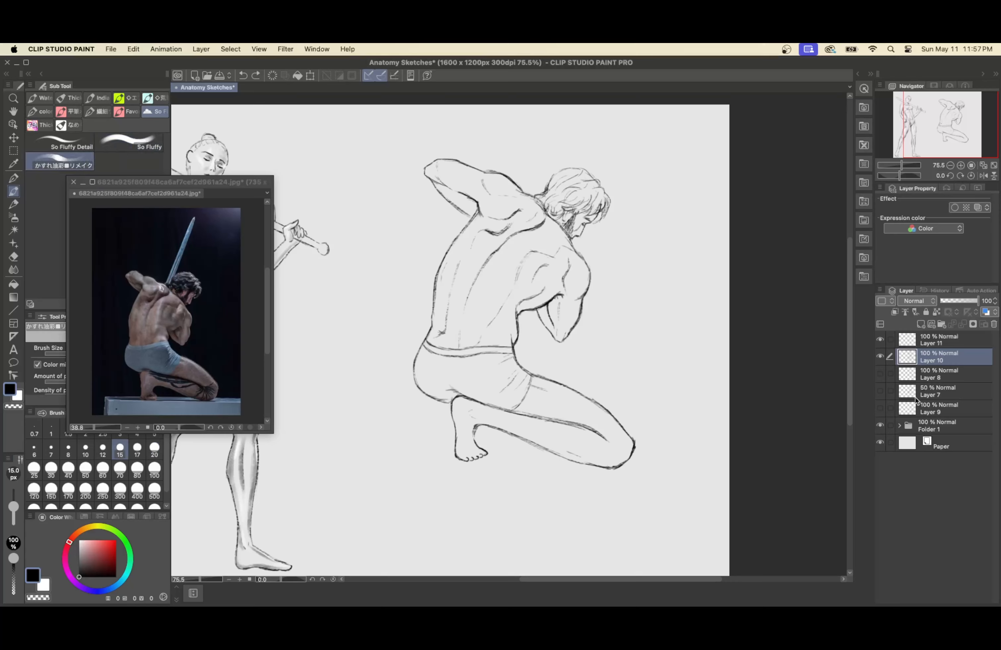
click(921, 323)
mouse_move(536, 198)
mouse_down()
mouse_move(570, 173)
mouse_move(587, 181)
mouse_move(583, 206)
mouse_move(606, 206)
mouse_move(589, 186)
mouse_move(542, 199)
mouse_move(574, 190)
mouse_move(572, 207)
mouse_move(599, 221)
mouse_up()
- Shade the near shoulder, upper arm and the dark underside of the folded forearm
mouse_move(588, 184)
mouse_down()
mouse_move(566, 296)
mouse_move(584, 282)
mouse_move(569, 273)
mouse_move(573, 256)
mouse_move(565, 336)
mouse_up()
key(bracketright)
mouse_move(561, 302)
mouse_down()
mouse_move(549, 340)
mouse_move(541, 319)
mouse_move(551, 318)
mouse_up()
key(bracketleft)
key(bracketleft)
key(bracketleft)
key(bracketright)
- Undo the misplaced shading stroke and shade the ribcage and the muscles beside the near shoulder blade
mouse_move(549, 260)
mouse_down()
mouse_move(517, 285)
mouse_move(540, 253)
mouse_move(522, 272)
mouse_move(532, 255)
mouse_move(556, 256)
mouse_move(564, 236)
mouse_move(517, 275)
mouse_up()
key(bracketright)
key(super+z)
drag(498, 314, 481, 342)
key(bracketleft)
mouse_move(522, 290)
mouse_down()
mouse_move(488, 342)
mouse_move(507, 329)
mouse_move(512, 343)
mouse_move(525, 304)
mouse_move(545, 288)
mouse_up()
drag(520, 307, 517, 321)
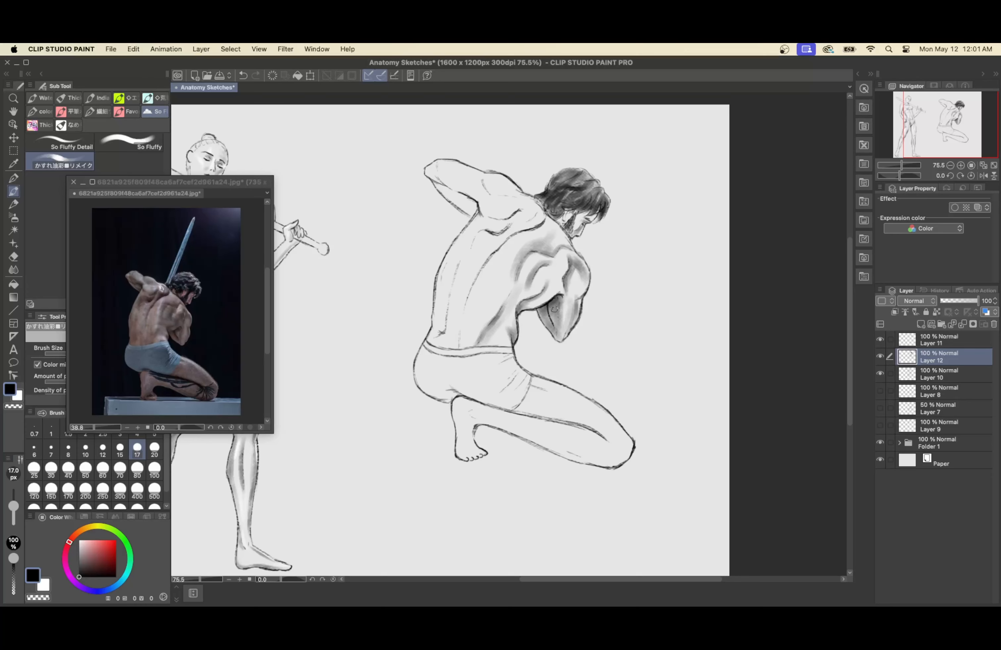
key(bracketright)
key(bracketright)
key(bracketright)
key(bracketright)
mouse_move(558, 273)
mouse_down()
mouse_move(547, 295)
mouse_move(562, 280)
mouse_up()
key(bracketleft)
key(bracketleft)
key(bracketleft)
key(bracketleft)
key(super+z)
- Shade the lower back and the outer edge of the torso above the waistband with a brush around 17 px
mouse_move(473, 324)
mouse_down()
mouse_move(459, 344)
mouse_move(434, 315)
mouse_move(443, 269)
mouse_up()
key(bracketright)
key(bracketleft)
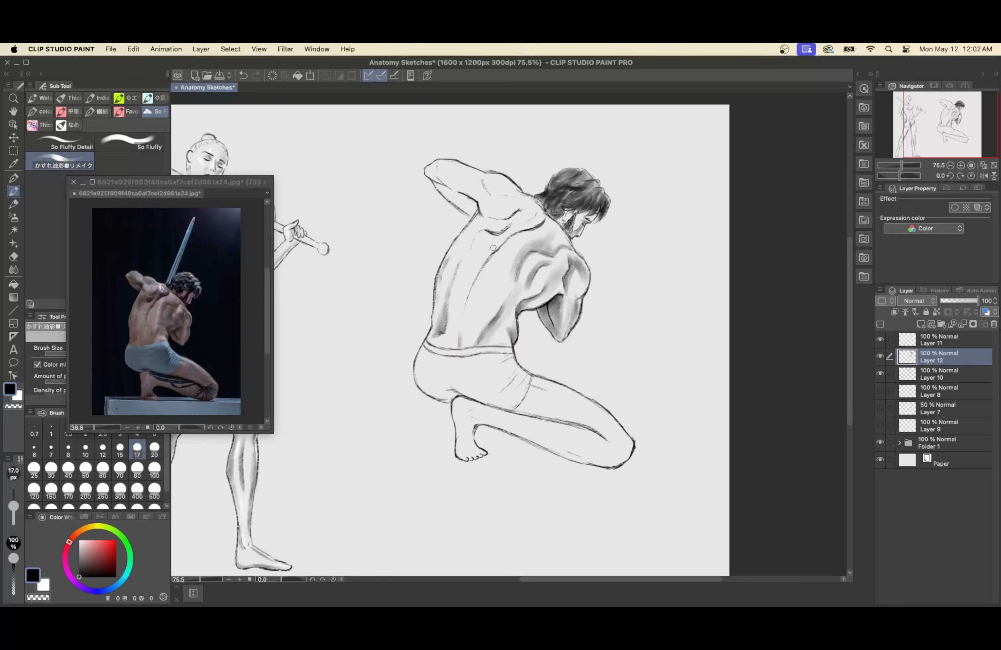
key(bracketright)
key(bracketleft)
key(bracketleft)
key(bracketright)
key(bracketright)
- Shade the spine furrow and the back muscles from the shoulder blades down to the waist, varying the brush size
mouse_move(507, 227)
mouse_down()
mouse_move(468, 249)
mouse_move(497, 226)
mouse_move(479, 226)
mouse_move(500, 234)
mouse_move(481, 239)
mouse_move(511, 212)
mouse_move(536, 208)
mouse_move(465, 303)
mouse_up()
key(bracketleft)
key(bracketleft)
mouse_move(496, 247)
mouse_down()
mouse_move(544, 212)
mouse_move(510, 237)
mouse_move(467, 344)
mouse_move(434, 305)
mouse_up()
key(bracketright)
key(bracketright)
key(bracketright)
key(bracketright)
key(bracketleft)
key(bracketleft)
key(bracketleft)
key(bracketright)
key(bracketright)
key(bracketright)
key(bracketright)
key(bracketright)
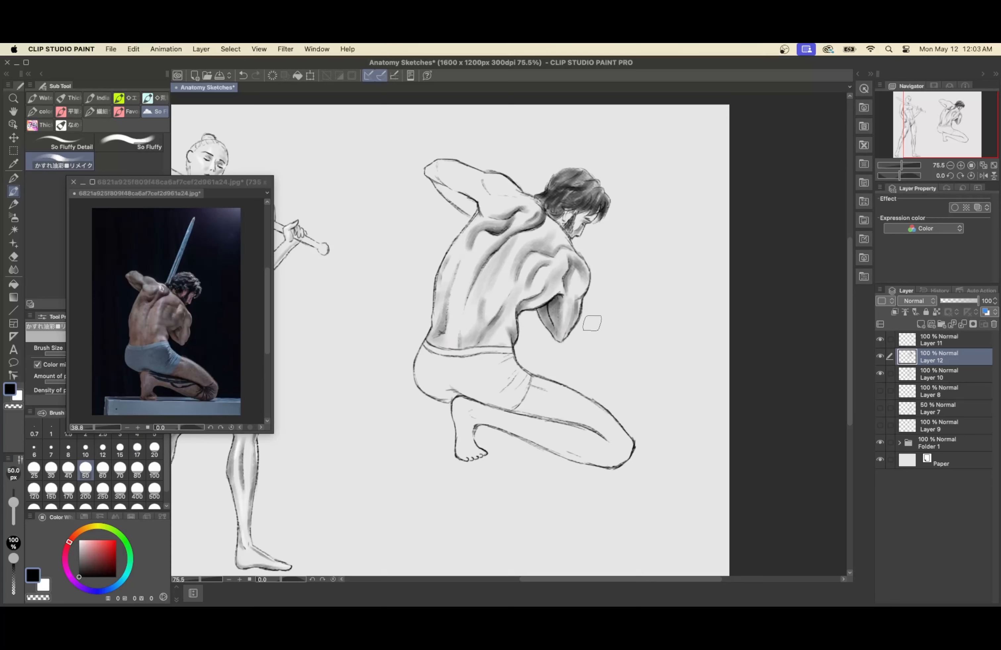
- Shade the raised arm's shoulder, upper arm and forearm underside, varying the brush size down to 12 px
key(bracketleft)
key(bracketleft)
key(bracketleft)
drag(490, 179, 507, 204)
mouse_move(436, 172)
mouse_down()
mouse_move(504, 216)
mouse_move(435, 186)
mouse_move(446, 161)
mouse_move(433, 170)
mouse_move(471, 198)
mouse_move(473, 212)
mouse_move(476, 204)
mouse_up()
key(bracketleft)
key(bracketleft)
key(bracketleft)
key(bracketleft)
key(bracketright)
key(bracketright)
key(bracketleft)
key(bracketleft)
key(bracketleft)
key(bracketright)
key(bracketright)
key(bracketleft)
key(bracketright)
key(bracketleft)
key(bracketleft)
key(bracketleft)
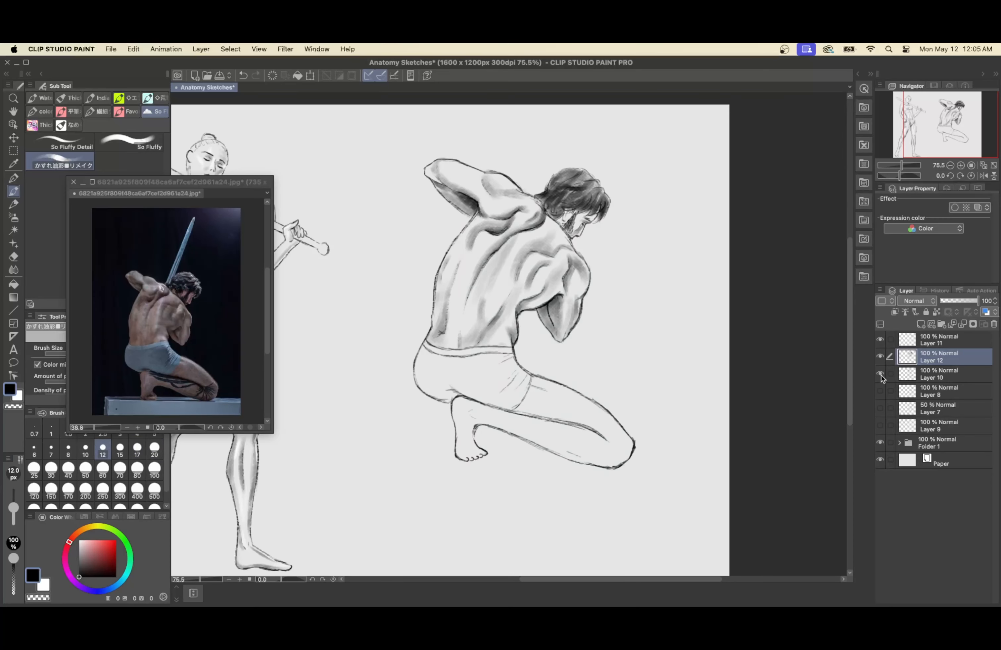
- Add fine muscle shading between the near shoulder and the shoulder blade with a 10 to 17 px brush
key(bracketright)
key(bracketright)
key(bracketright)
key(bracketright)
key(bracketright)
key(bracketleft)
key(bracketleft)
key(bracketleft)
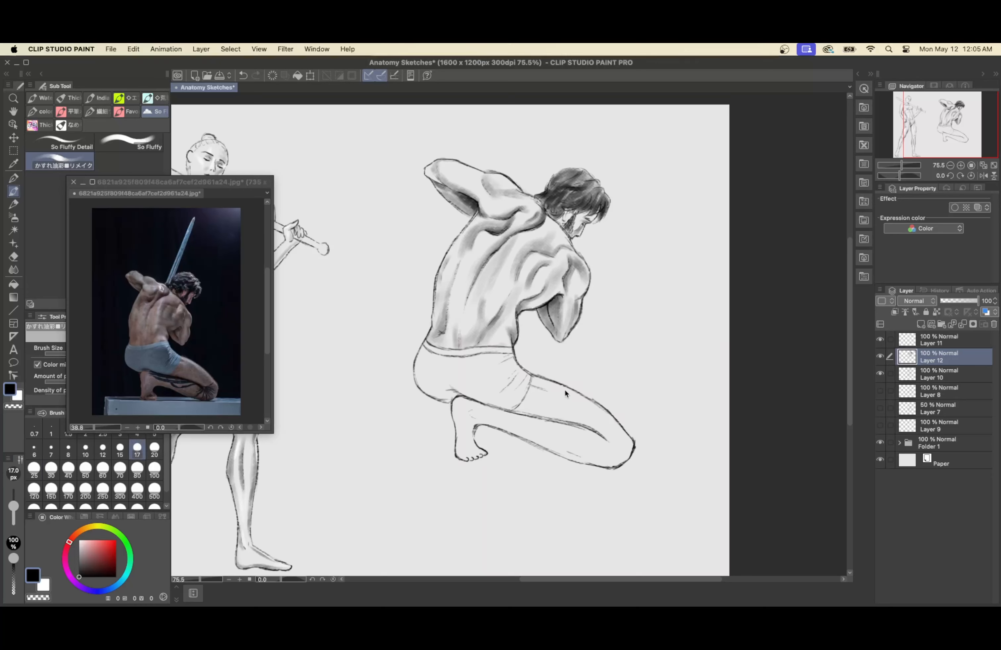
key(bracketleft)
key(bracketleft)
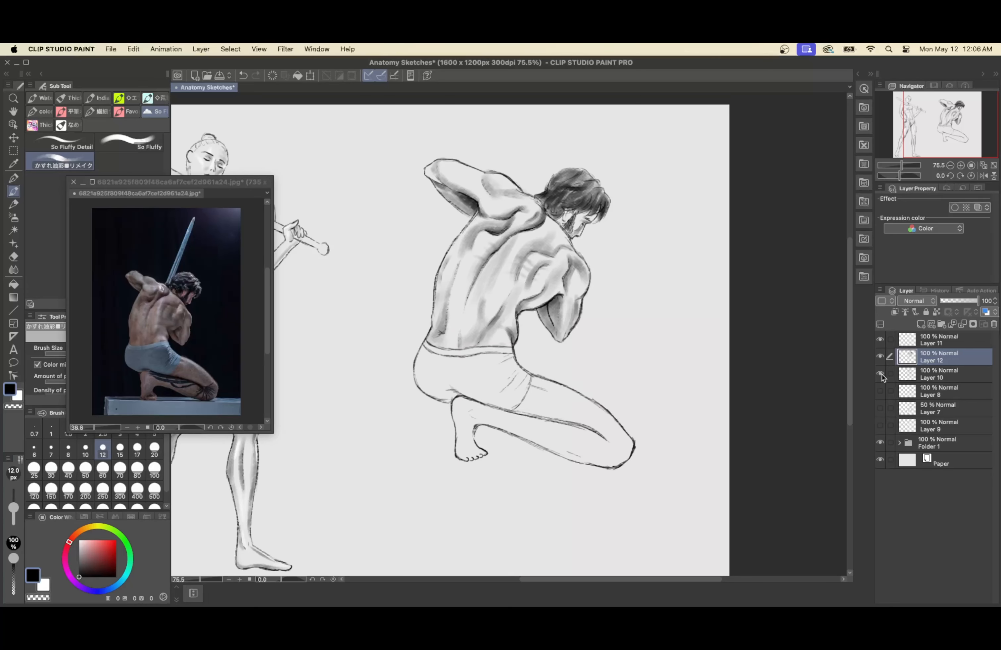
key(bracketleft)
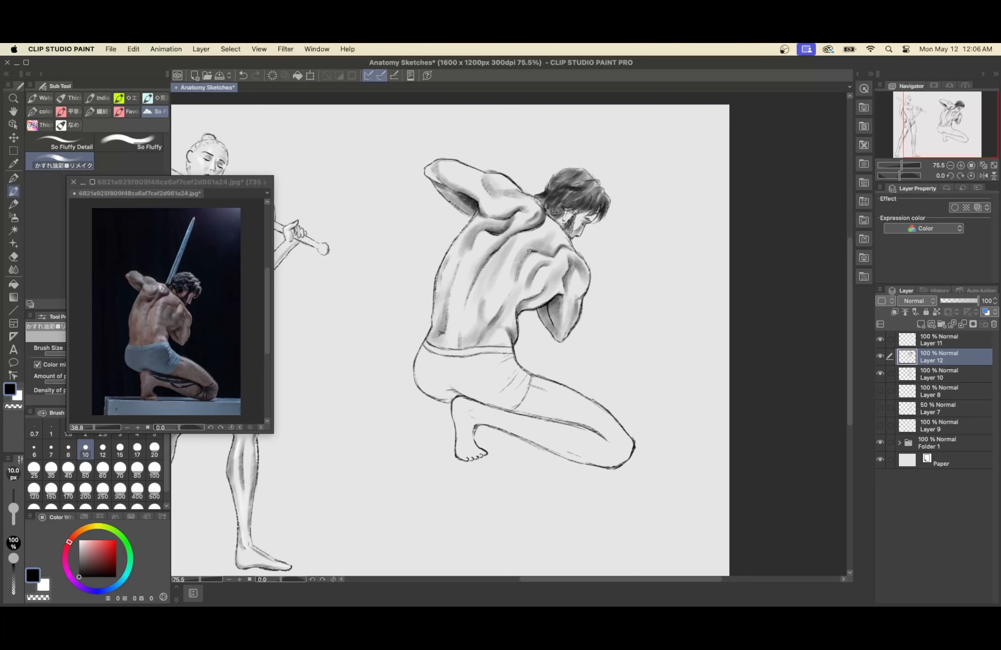
key(bracketleft)
key(bracketright)
key(bracketright)
key(bracketright)
key(bracketleft)
key(bracketright)
key(bracketleft)
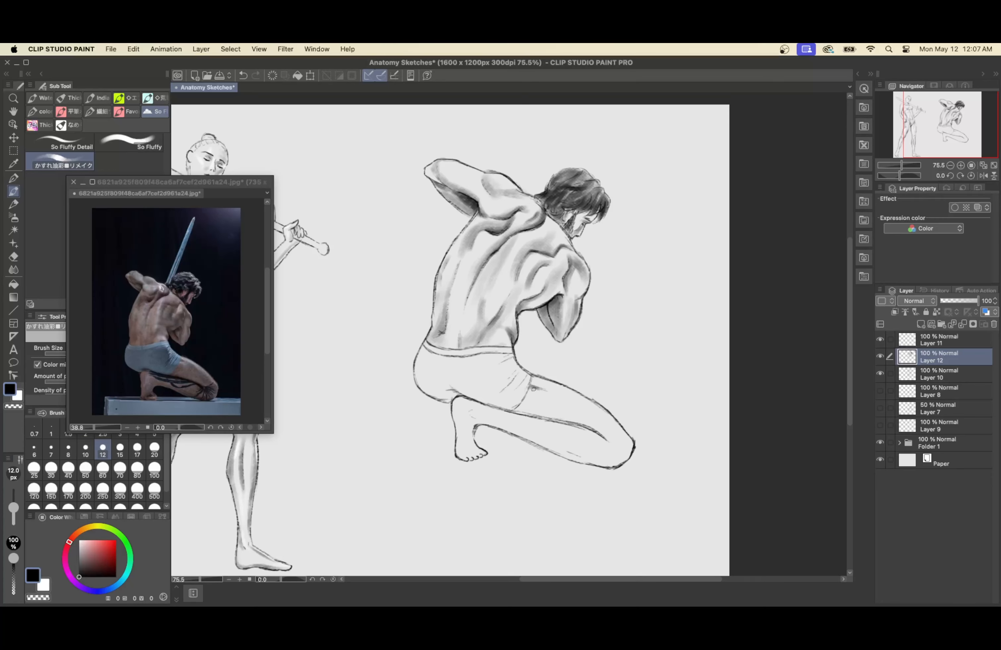
- Shade the bent thigh from the shorts' hem to the knee and along the crease above the calf
key(bracketright)
key(bracketright)
key(bracketright)
key(bracketright)
key(bracketright)
key(bracketright)
drag(523, 395, 608, 442)
key(bracketleft)
drag(517, 437, 591, 462)
key(bracketleft)
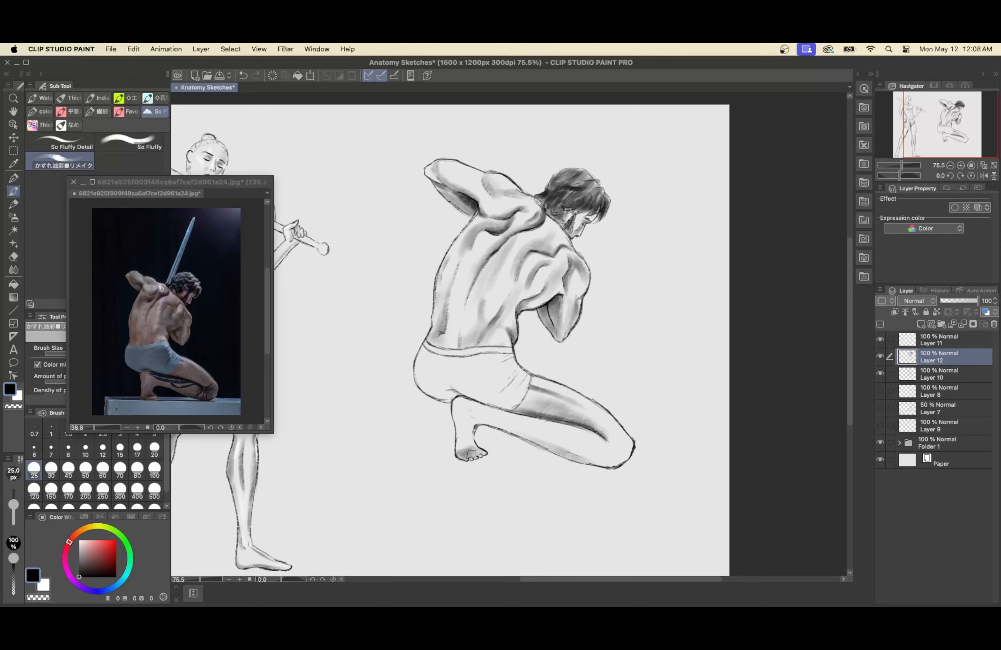
- Shade the calf, knee, ankle and foot, varying the brush size down to 15 px for the details
key(bracketright)
key(bracketright)
key(bracketright)
mouse_move(460, 401)
mouse_down()
mouse_move(469, 445)
mouse_move(616, 459)
mouse_move(599, 448)
mouse_move(583, 462)
mouse_move(631, 469)
mouse_move(461, 431)
mouse_move(523, 421)
mouse_up()
key(bracketleft)
key(bracketleft)
key(bracketleft)
key(bracketleft)
key(bracketleft)
key(bracketright)
key(bracketleft)
key(bracketleft)
key(bracketleft)
key(bracketleft)
drag(460, 405, 488, 396)
key(bracketright)
key(bracketright)
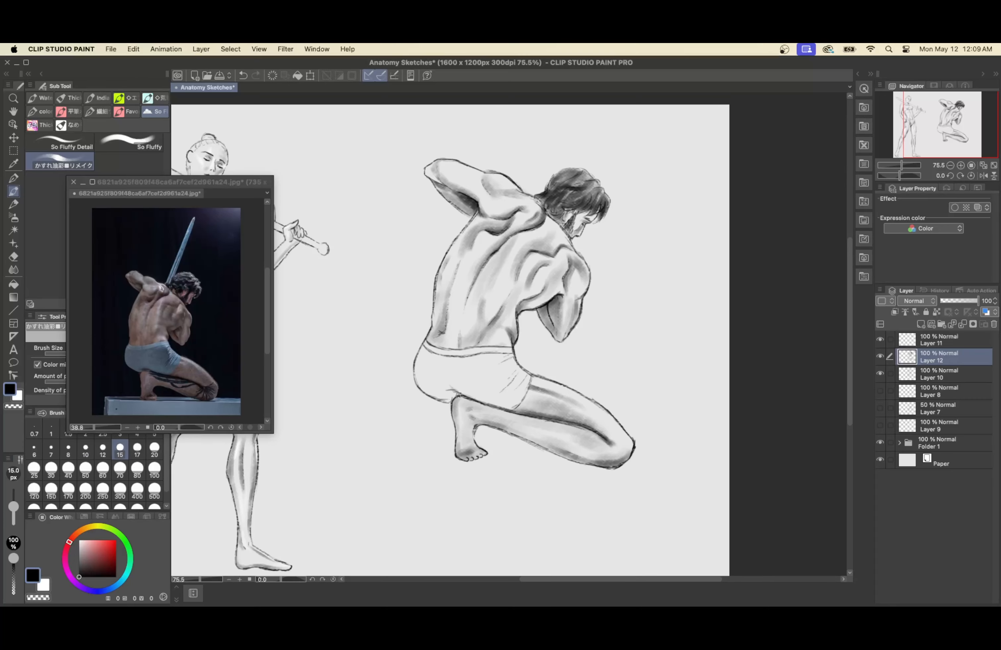
- Cover the shorts in a mid-grey tone below the waistband with a 60 px brush
key(bracketright)
key(bracketright)
key(bracketright)
key(bracketright)
key(bracketright)
key(bracketright)
key(bracketright)
mouse_move(422, 372)
mouse_down()
mouse_move(524, 380)
mouse_move(545, 427)
mouse_up()
scroll(562, 396, down, 2)
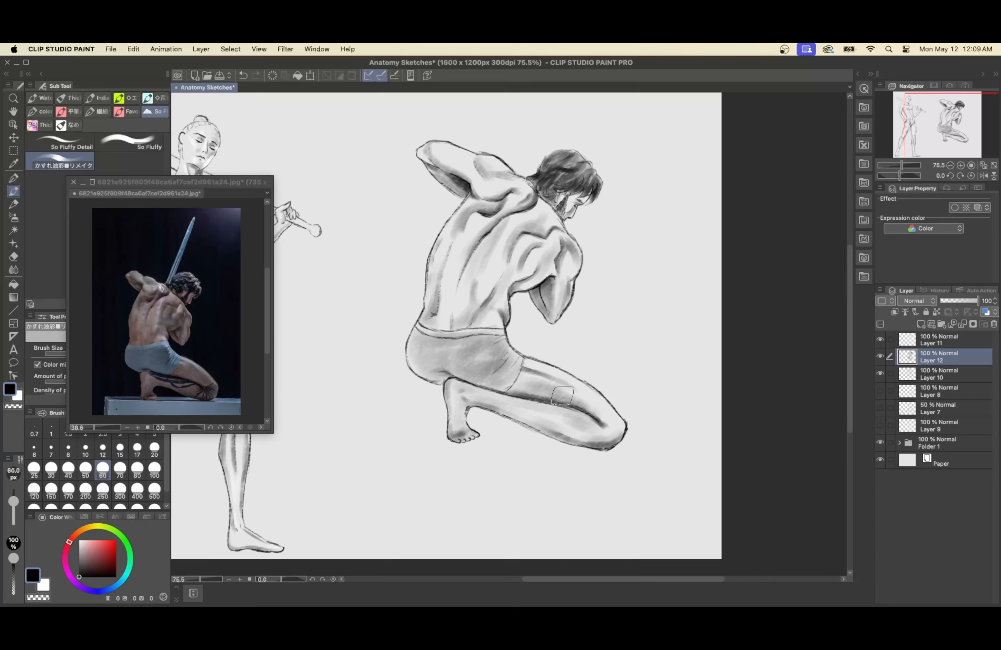
- Undo the extra stroke on the shorts and smooth their grey tone with a 20 px Blend tool
mouse_move(472, 351)
mouse_down()
mouse_move(498, 380)
mouse_move(418, 351)
mouse_up()
key(ctrl+z)
key(j)
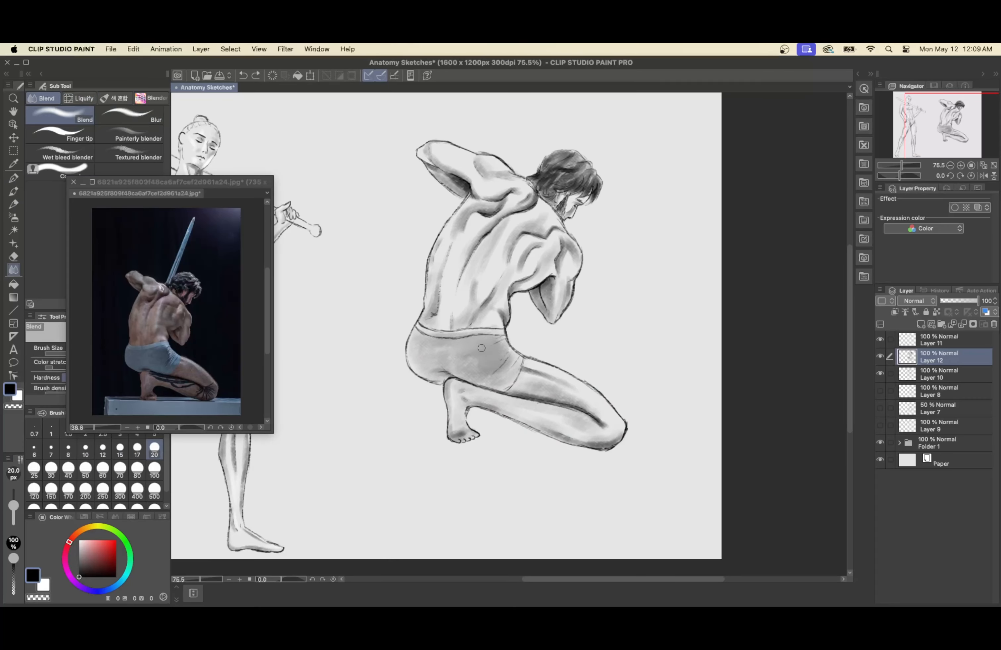
mouse_move(482, 348)
mouse_down()
mouse_move(452, 369)
mouse_move(422, 338)
mouse_move(498, 363)
mouse_move(474, 375)
mouse_move(496, 372)
mouse_move(474, 351)
mouse_move(496, 353)
mouse_move(474, 352)
mouse_move(490, 354)
mouse_move(494, 375)
mouse_up()
- Deepen the shadows on the seat and hip of the shorts, varying the brush size
key(p)
key(b)
key(bracketright)
key(bracketright)
key(bracketright)
key(bracketright)
key(bracketleft)
key(bracketleft)
key(bracketleft)
key(bracketleft)
key(bracketright)
key(bracketright)
key(bracketright)
key(bracketright)
key(bracketright)
key(bracketright)
- Soften the darker tones on the shorts with an enlarged Blend tool
key(j)
key(bracketright)
key(bracketright)
key(bracketright)
key(bracketright)
- Refine the fold creases at the hip of the shorts, reducing the brush to 8 px
key(b)
key(bracketleft)
key(bracketleft)
key(bracketleft)
key(bracketleft)
key(bracketleft)
key(bracketleft)
key(bracketleft)
key(bracketleft)
key(bracketleft)
key(bracketleft)
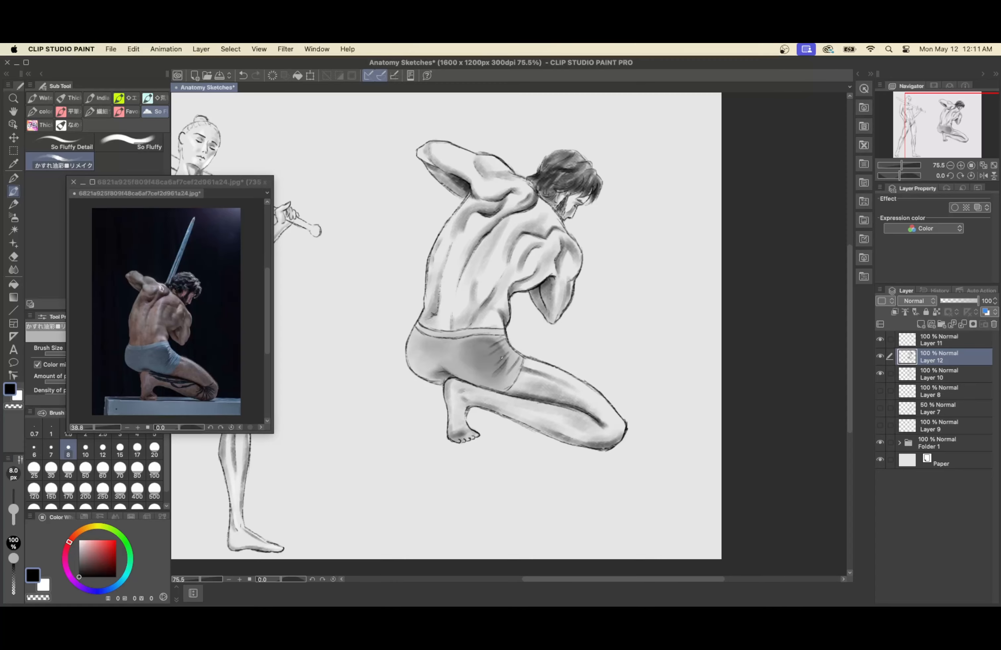
- Add a new layer above Layer 11 for highlights and set the drawing colour to white
key(super+minus)
key(super+minus)
key(super+plus)
click(900, 443)
click(900, 443)
click(945, 340)
click(921, 324)
drag(562, 336, 459, 344)
key(super+plus)
click(84, 540)
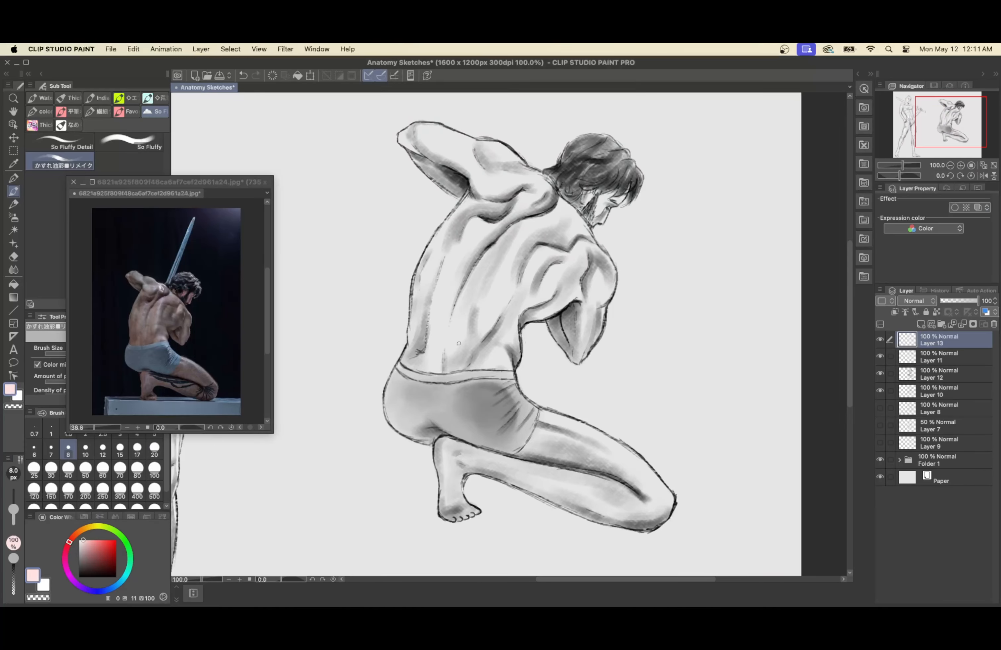
alt+click(682, 357)
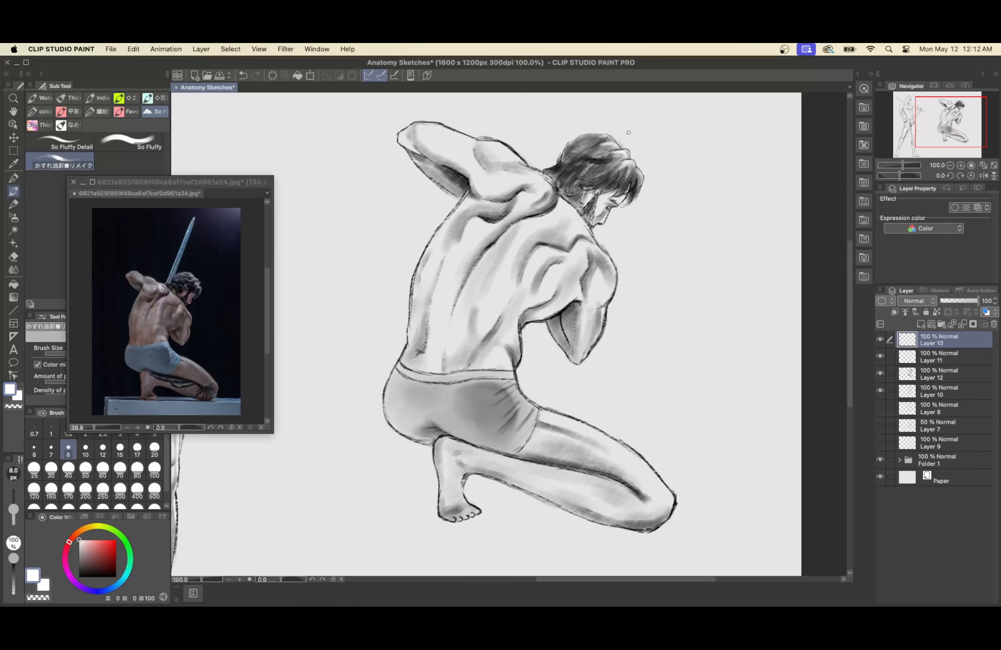
- Paint white highlights on the far shoulder beside the neck with a 6 to 10 px brush
key(bracketleft)
key(bracketleft)
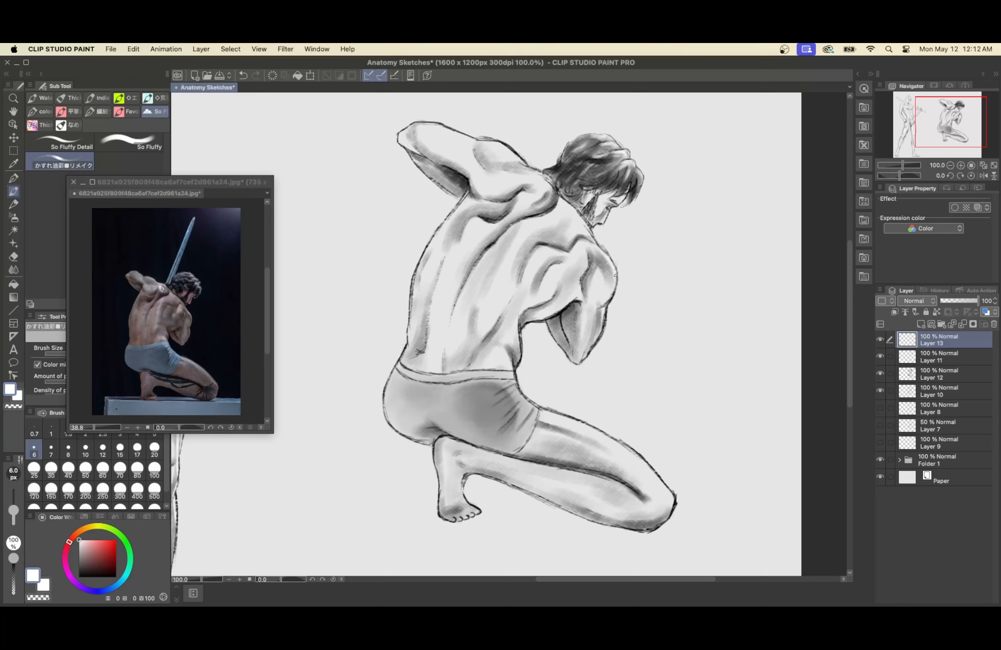
key(bracketright)
key(bracketright)
key(bracketright)
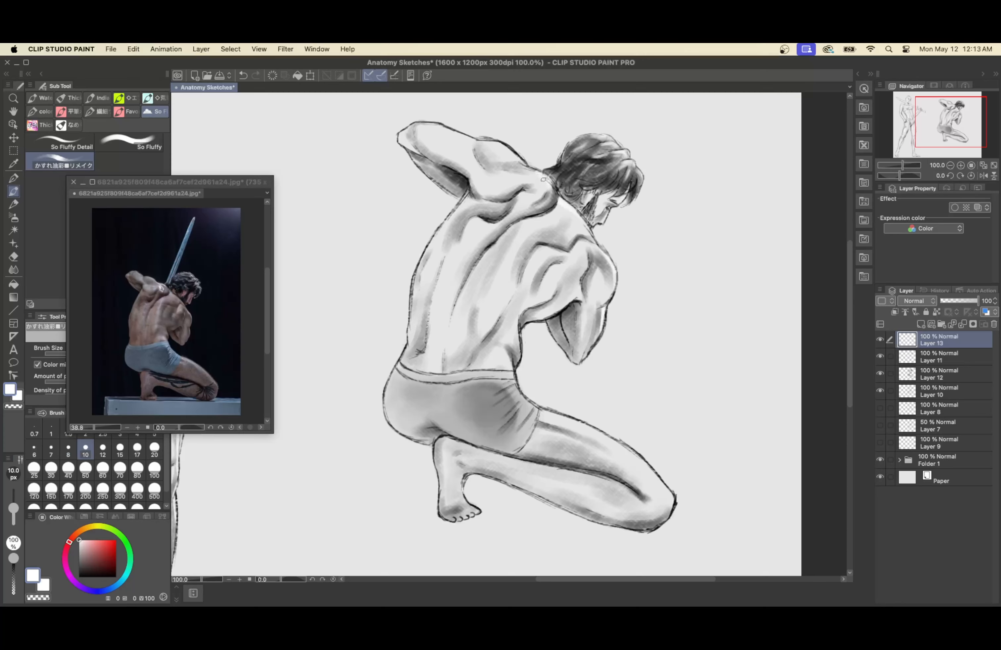
key(bracketleft)
key(bracketleft)
key(bracketright)
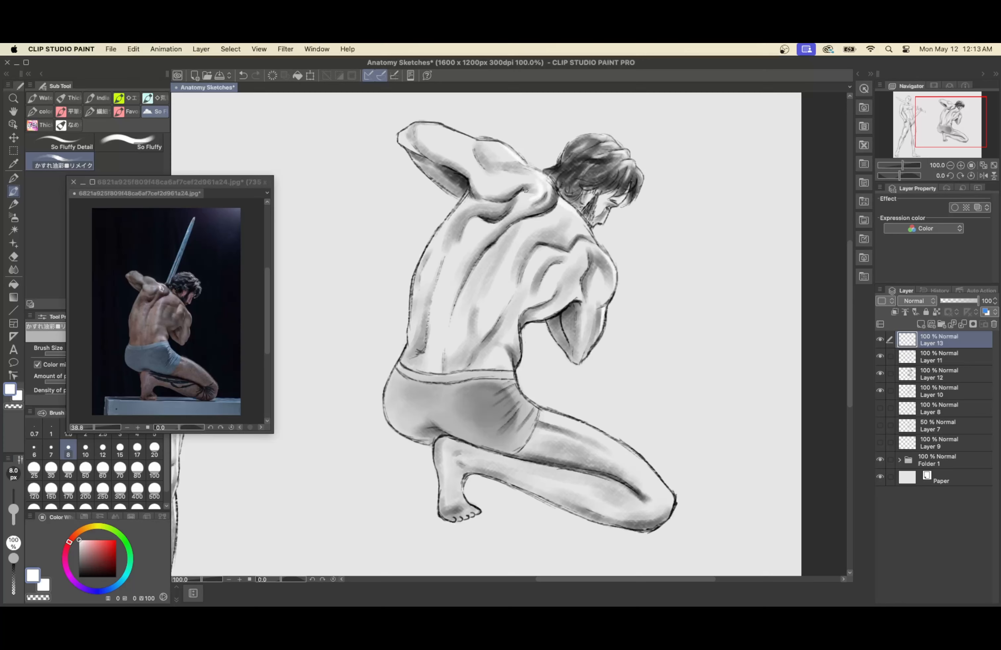
- Add white highlights along the raised upper arm and its shoulder muscle with a brush up to 12 px
key(bracketright)
key(bracketright)
key(bracketleft)
key(bracketleft)
key(bracketleft)
key(bracketright)
key(bracketright)
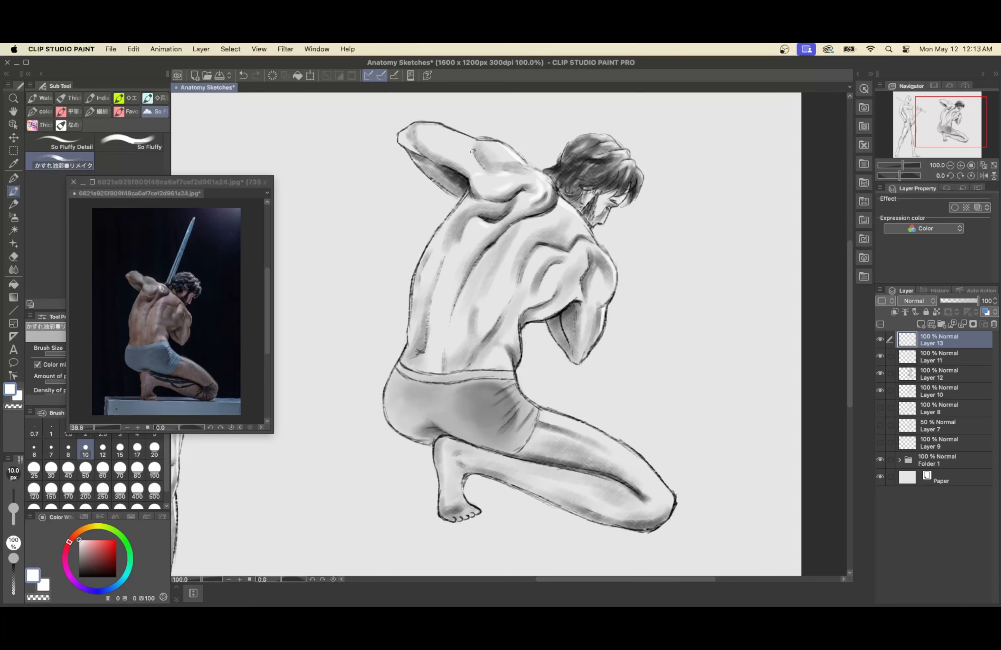
- Highlight the muscles of the upper back and along the spine with a 10 to 15 px brush
key(bracketright)
key(bracketleft)
key(bracketleft)
key(bracketright)
key(bracketright)
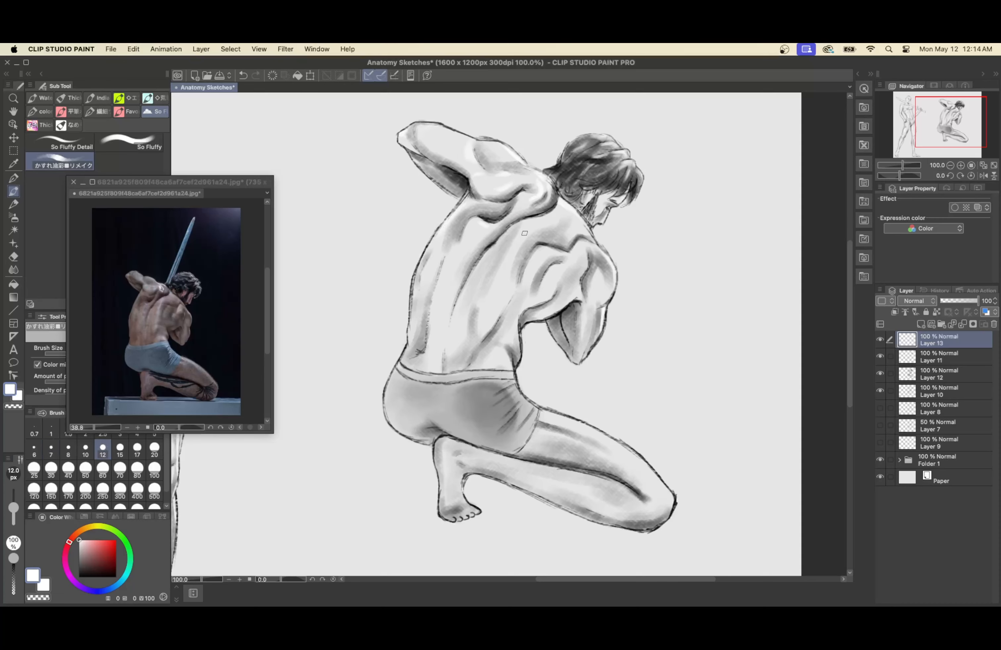
key(bracketleft)
key(bracketright)
key(bracketright)
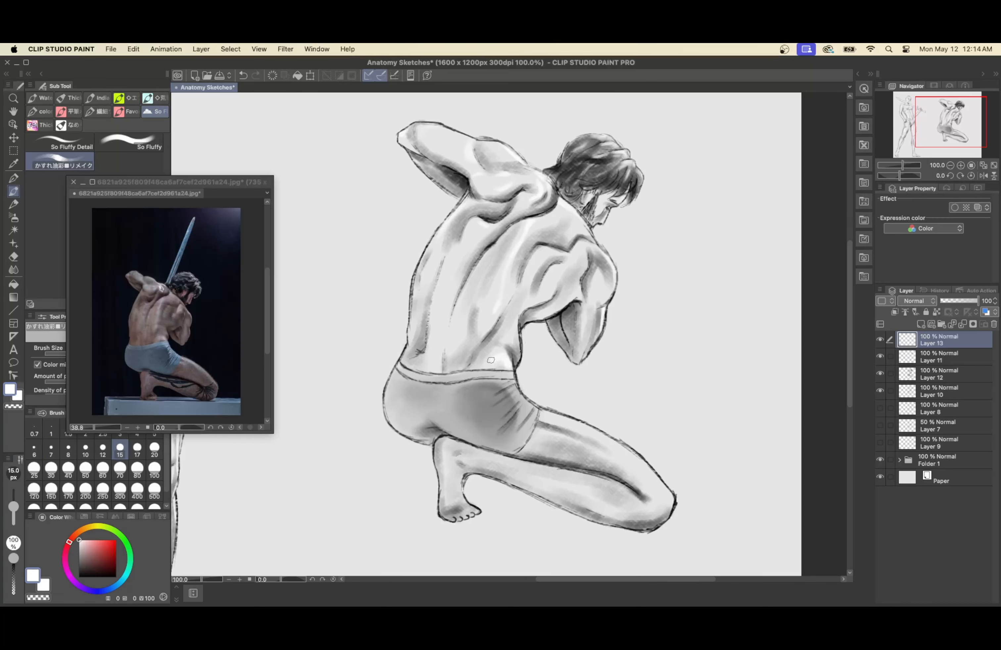
- Highlight the lower back above the waistband and the near shoulder, varying the brush up to 17 px
key(bracketleft)
key(bracketleft)
key(bracketleft)
key(bracketleft)
key(bracketright)
key(bracketright)
key(bracketright)
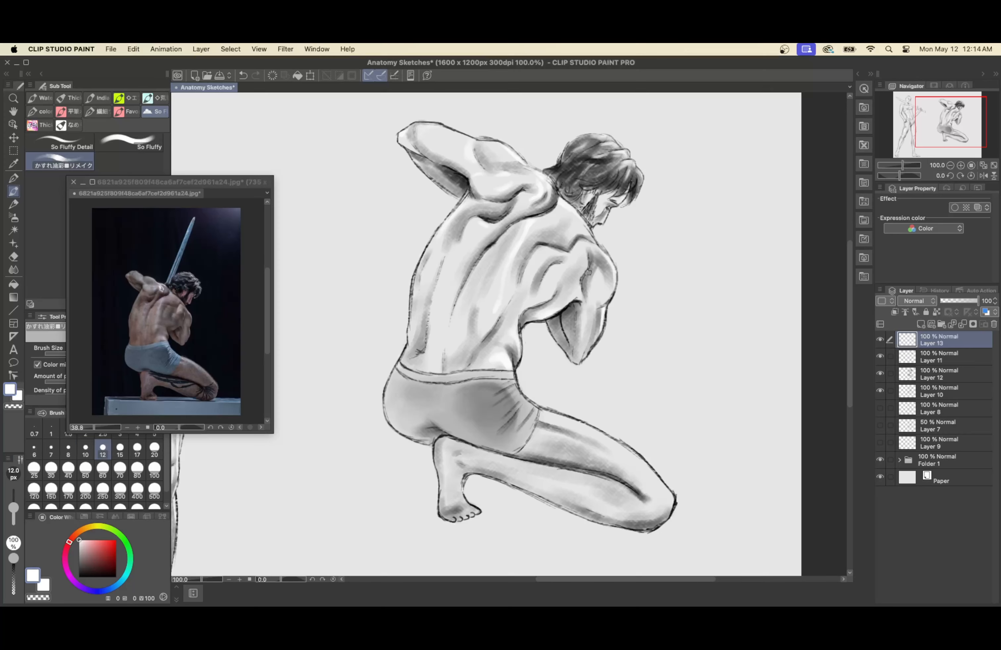
key(bracketright)
key(bracketright)
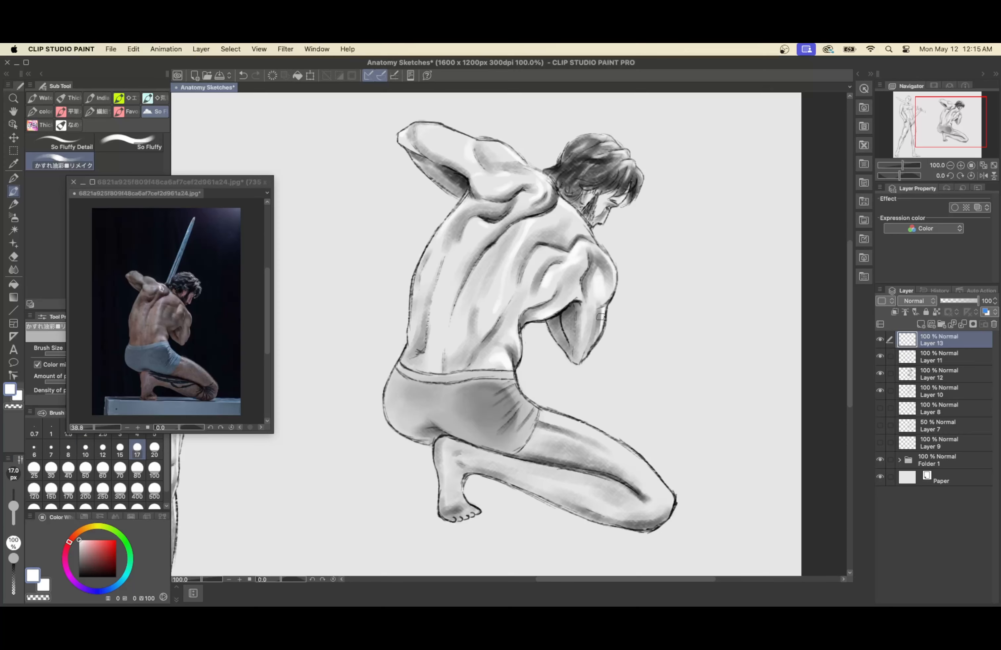
- Add highlights to the near arm and along the waistband, reducing the brush to 7 px
key(bracketleft)
key(bracketleft)
key(bracketright)
key(bracketright)
key(bracketleft)
key(bracketleft)
key(bracketleft)
key(bracketleft)
key(bracketleft)
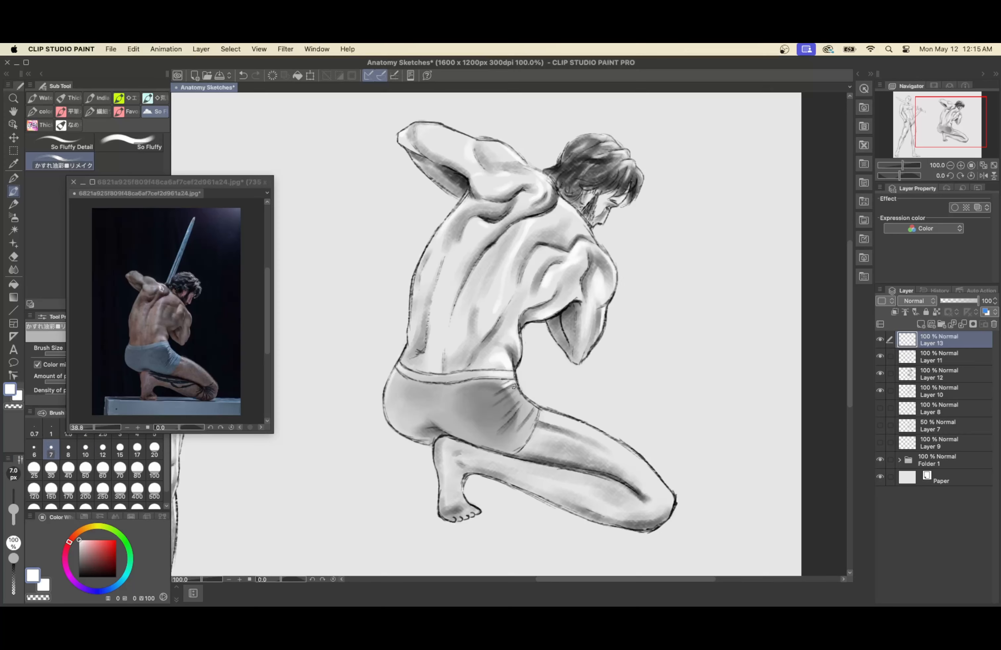
- Highlight the hip folds of the shorts and the top of the thigh down to the knee with a 6 to 10 px brush
key(bracketright)
key(bracketright)
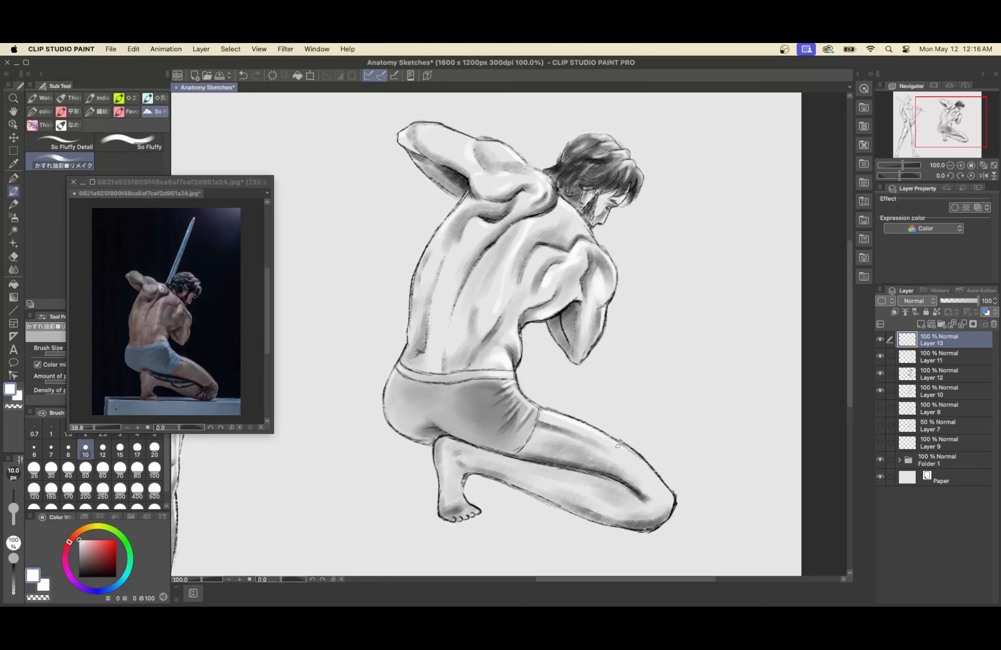
key(bracketleft)
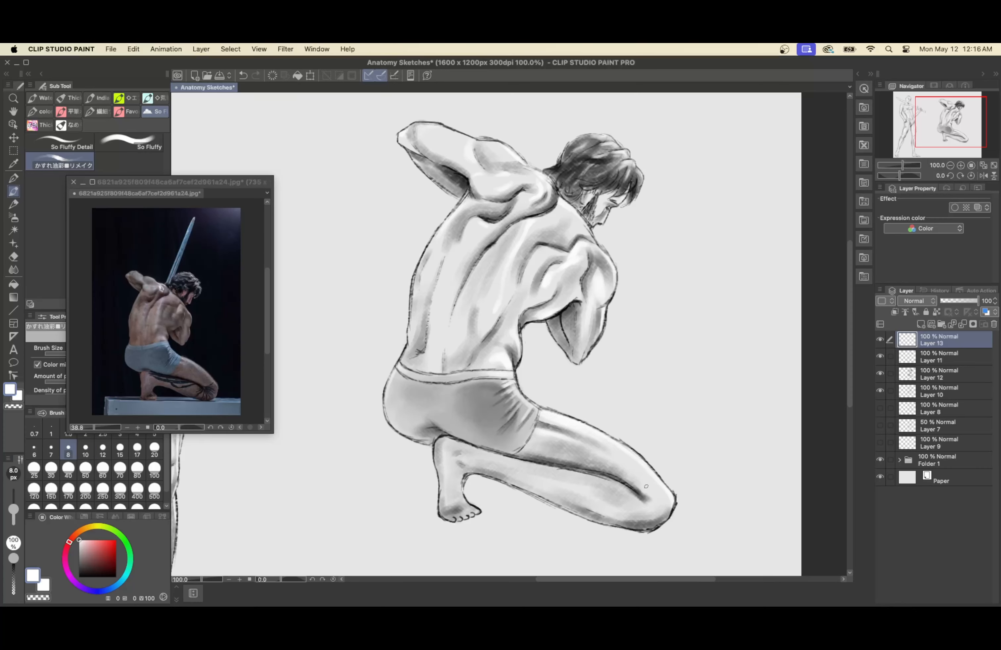
key(bracketleft)
key(bracketleft)
- Strengthen the white highlights across the back and near shoulder blade with a 7 to 12 px brush
mouse_move(580, 362)
mouse_down()
mouse_move(571, 390)
mouse_move(565, 372)
mouse_up()
key(bracketright)
key(bracketright)
key(bracketright)
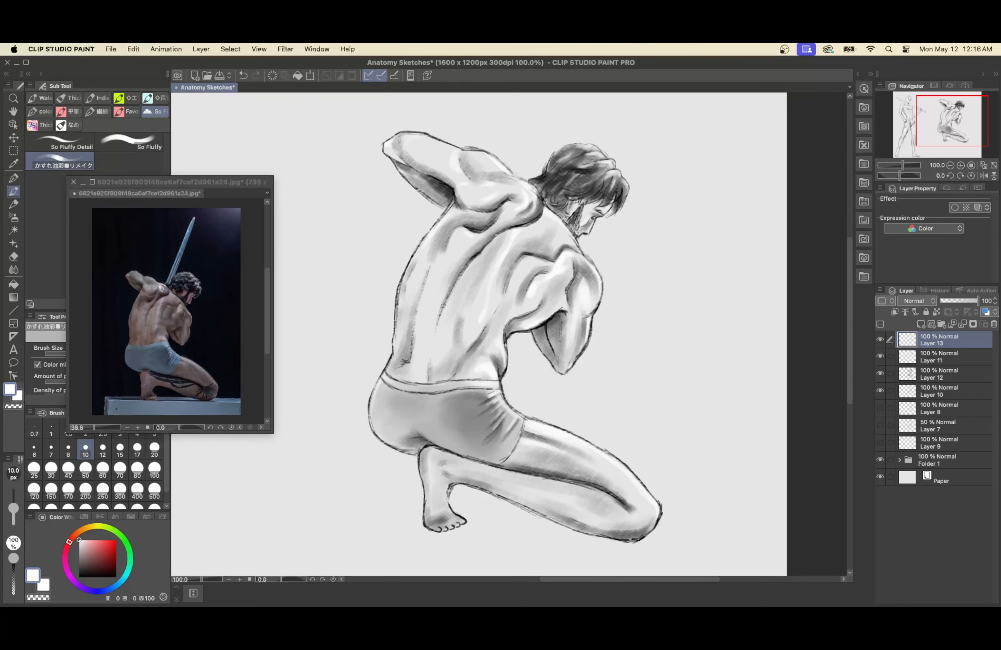
key(bracketleft)
key(bracketright)
drag(467, 268, 442, 316)
key(bracketright)
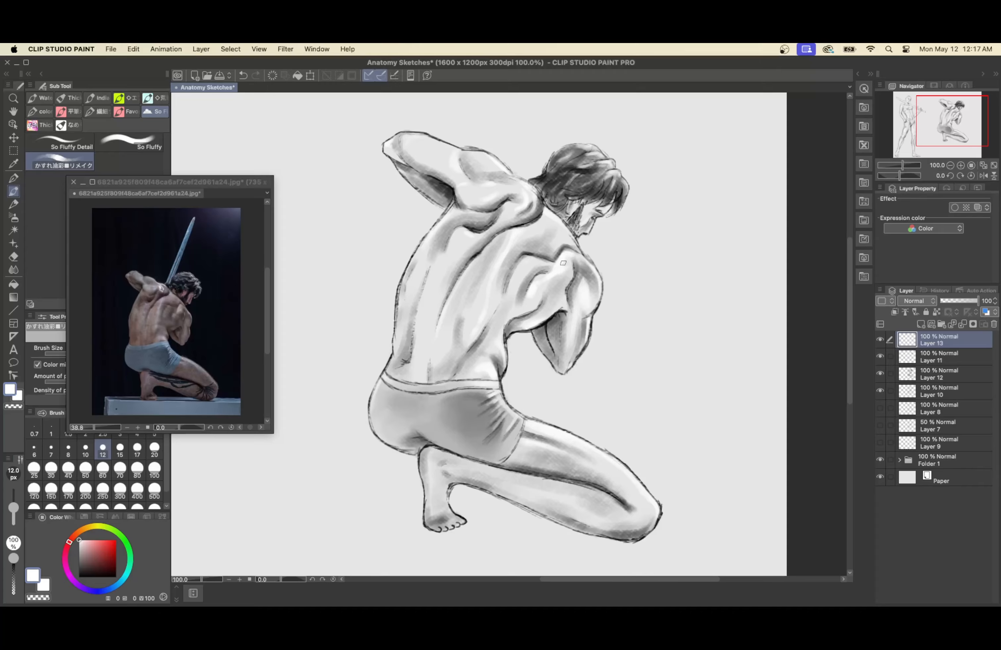
key(bracketleft)
key(bracketleft)
key(bracketleft)
- Group the kneeling man's layers, Layer 13 down to Layer 9, into a folder and move the figure lower on the canvas
scroll(563, 262, left, 2)
key(super+minus)
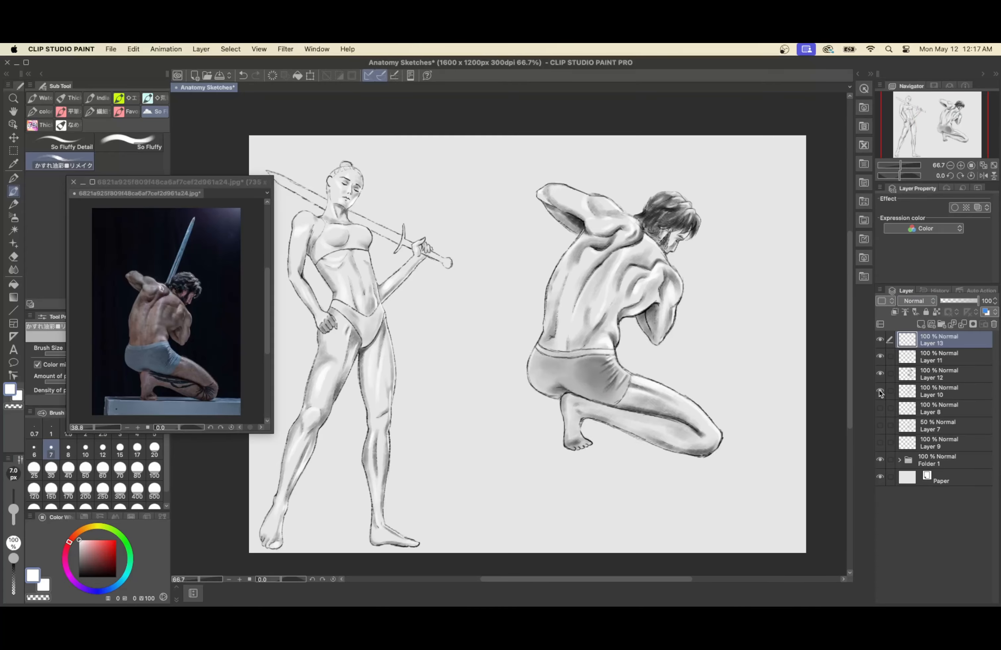
key(super+minus)
key(super+equal)
shift+click(913, 444)
key(super+g)
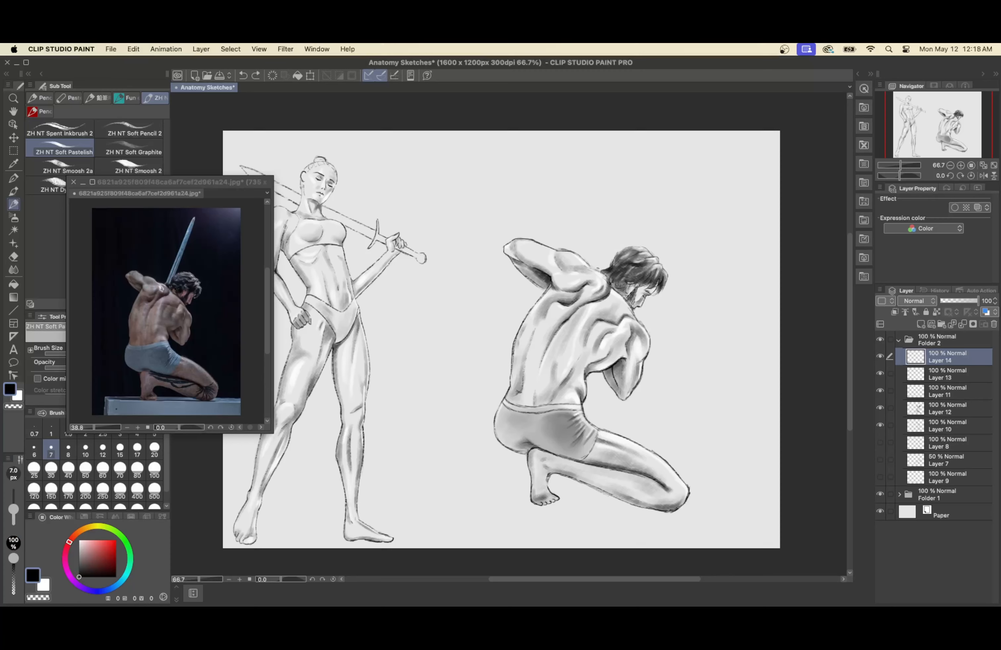
- Draw the sword blade rising diagonally from behind the man's head on a new layer with a black 7 px Soft Pastelish pencil
drag(617, 252, 654, 161)
drag(602, 268, 651, 149)
drag(618, 225, 635, 182)
drag(660, 137, 626, 228)
drag(647, 179, 621, 251)
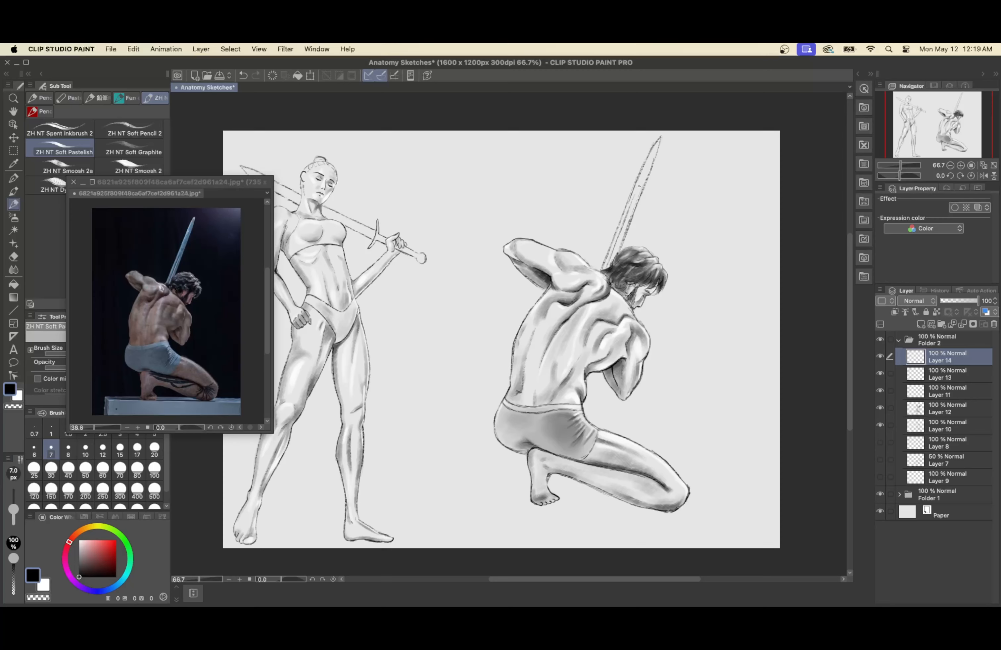
- Try shading the sword blade in black on Layer 14 with a 20 px brush
click(79, 541)
click(947, 374)
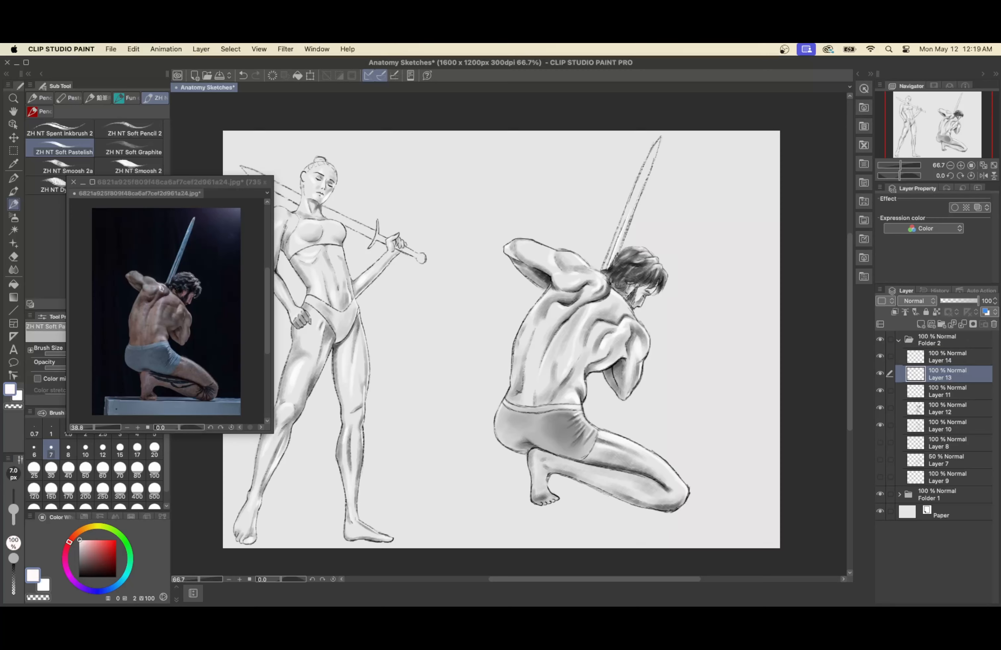
click(79, 576)
click(948, 357)
click(13, 192)
click(103, 449)
click(155, 449)
drag(642, 174, 607, 267)
key(super+z)
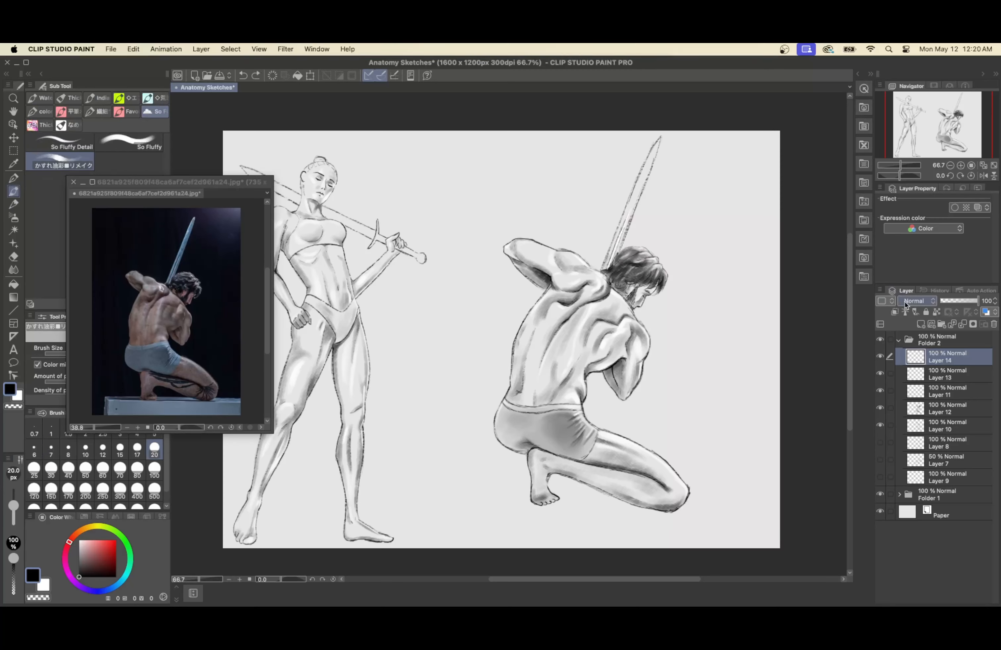
- Shade the sword blade from its tip to the man's head on Layer 12 with the 20 px brush
click(947, 391)
click(947, 409)
drag(638, 182, 608, 266)
drag(656, 146, 642, 186)
- Add white highlights to the sword blade on Layer 13 with a 6 px Soft Pastelish pencil
click(935, 373)
click(14, 204)
click(80, 541)
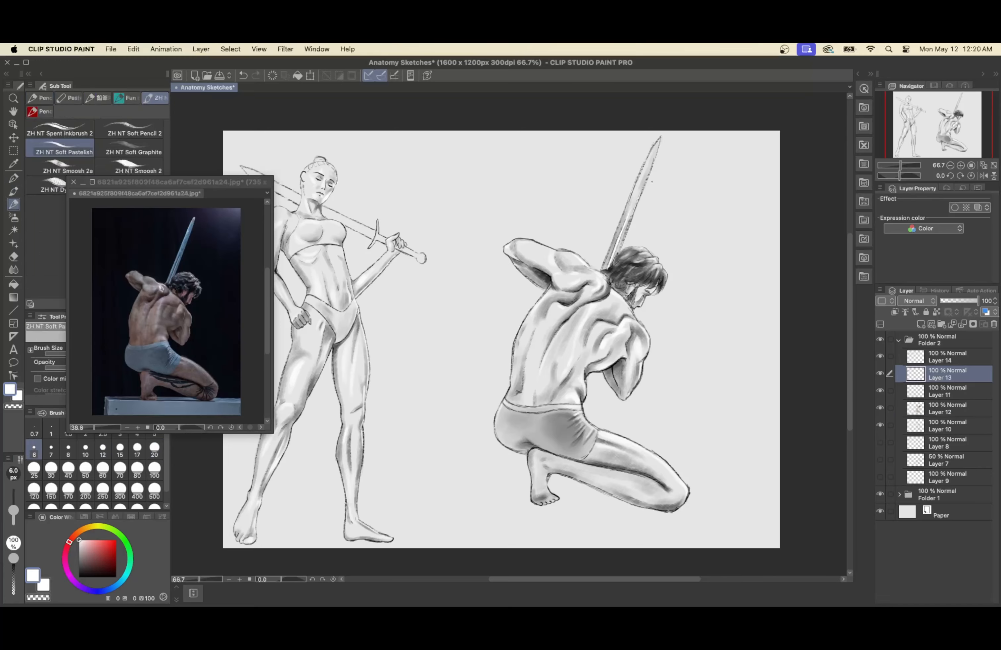
key(b)
- Save the Anatomy Sketches file and close the kneeling man's reference photo
key(super+minus)
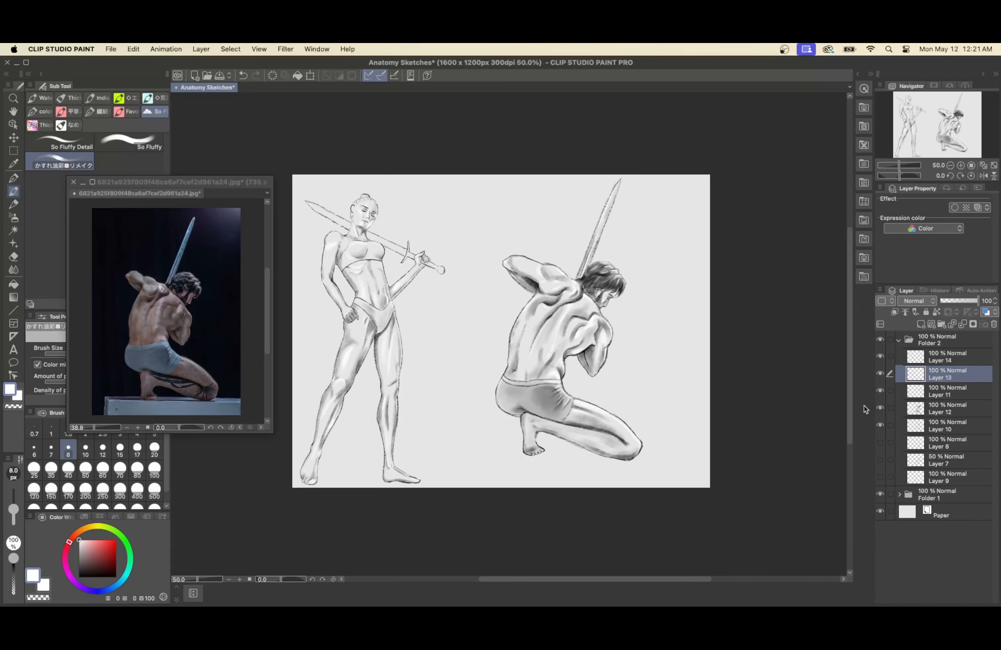
key(super+s)
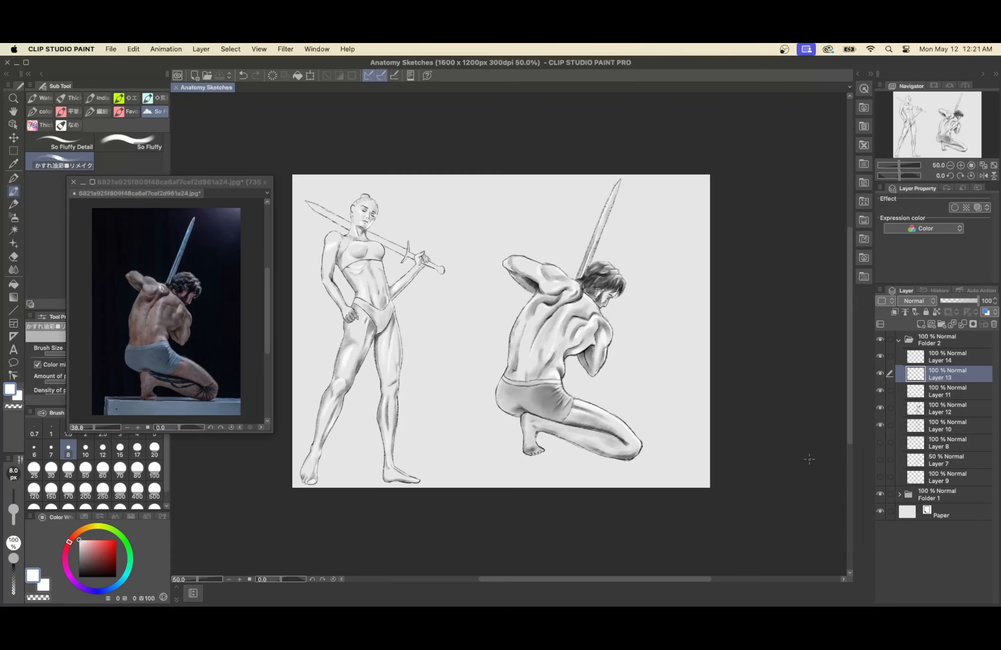
click(74, 182)
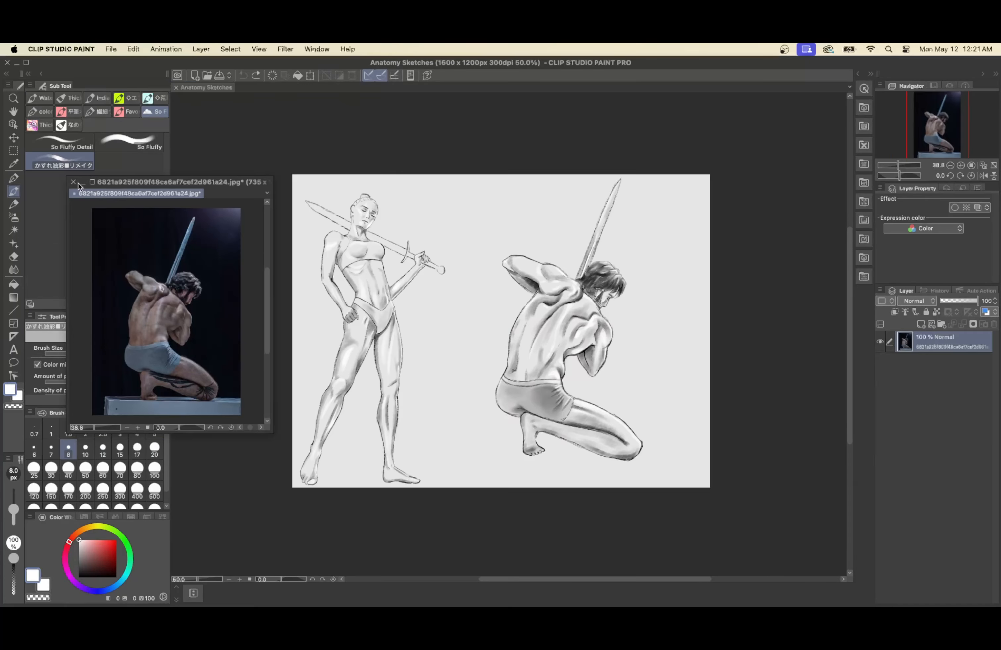